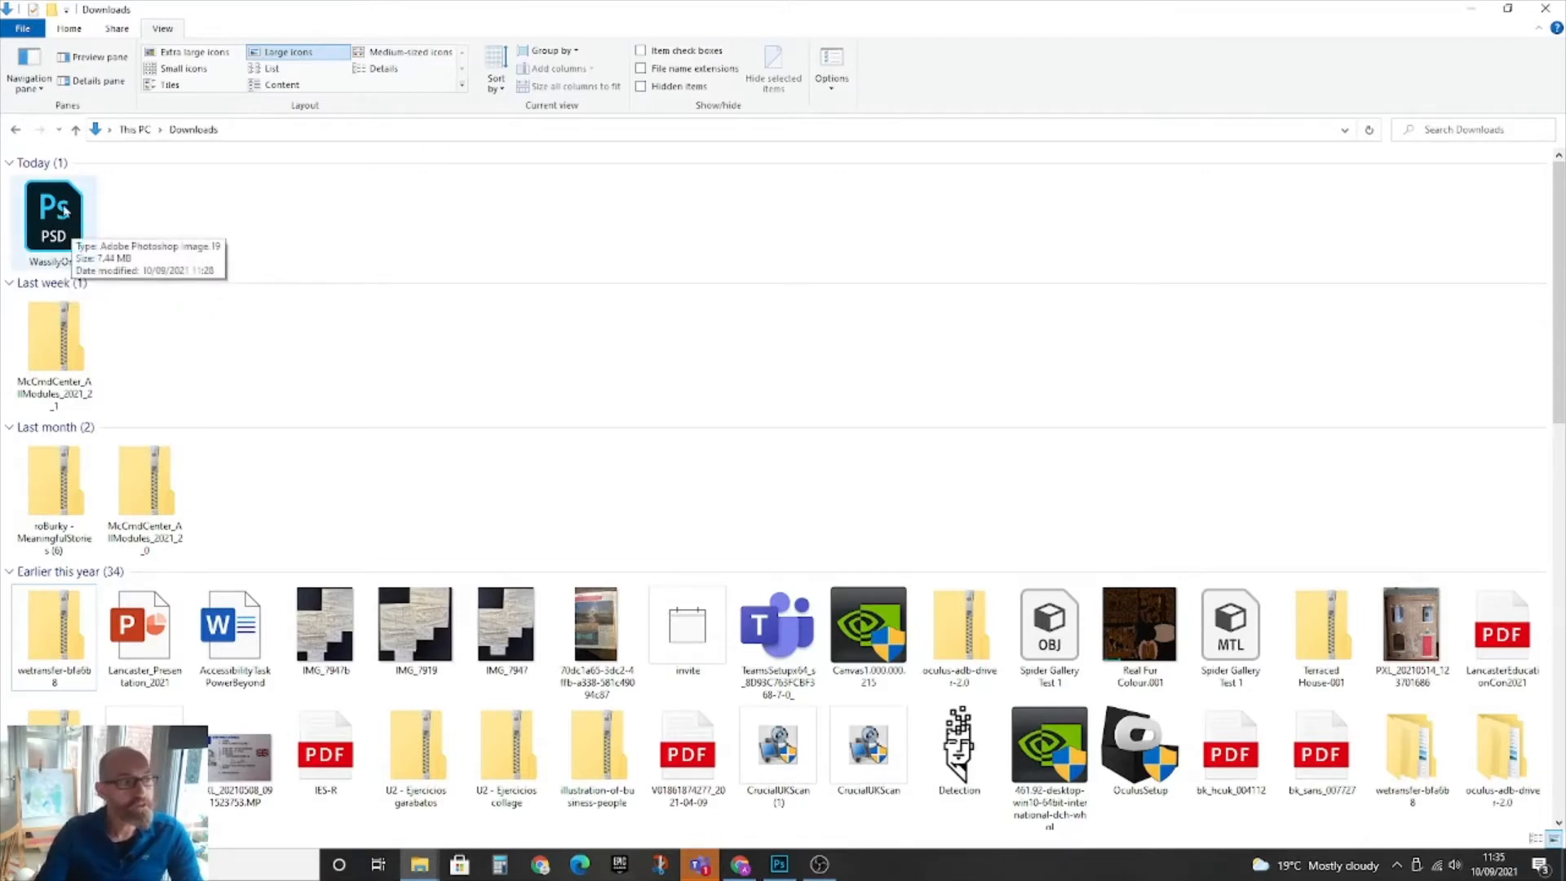
Open the WassilyOne PSD file from the Downloads folder in Photoshop and maximise its window
double_click(88, 222)
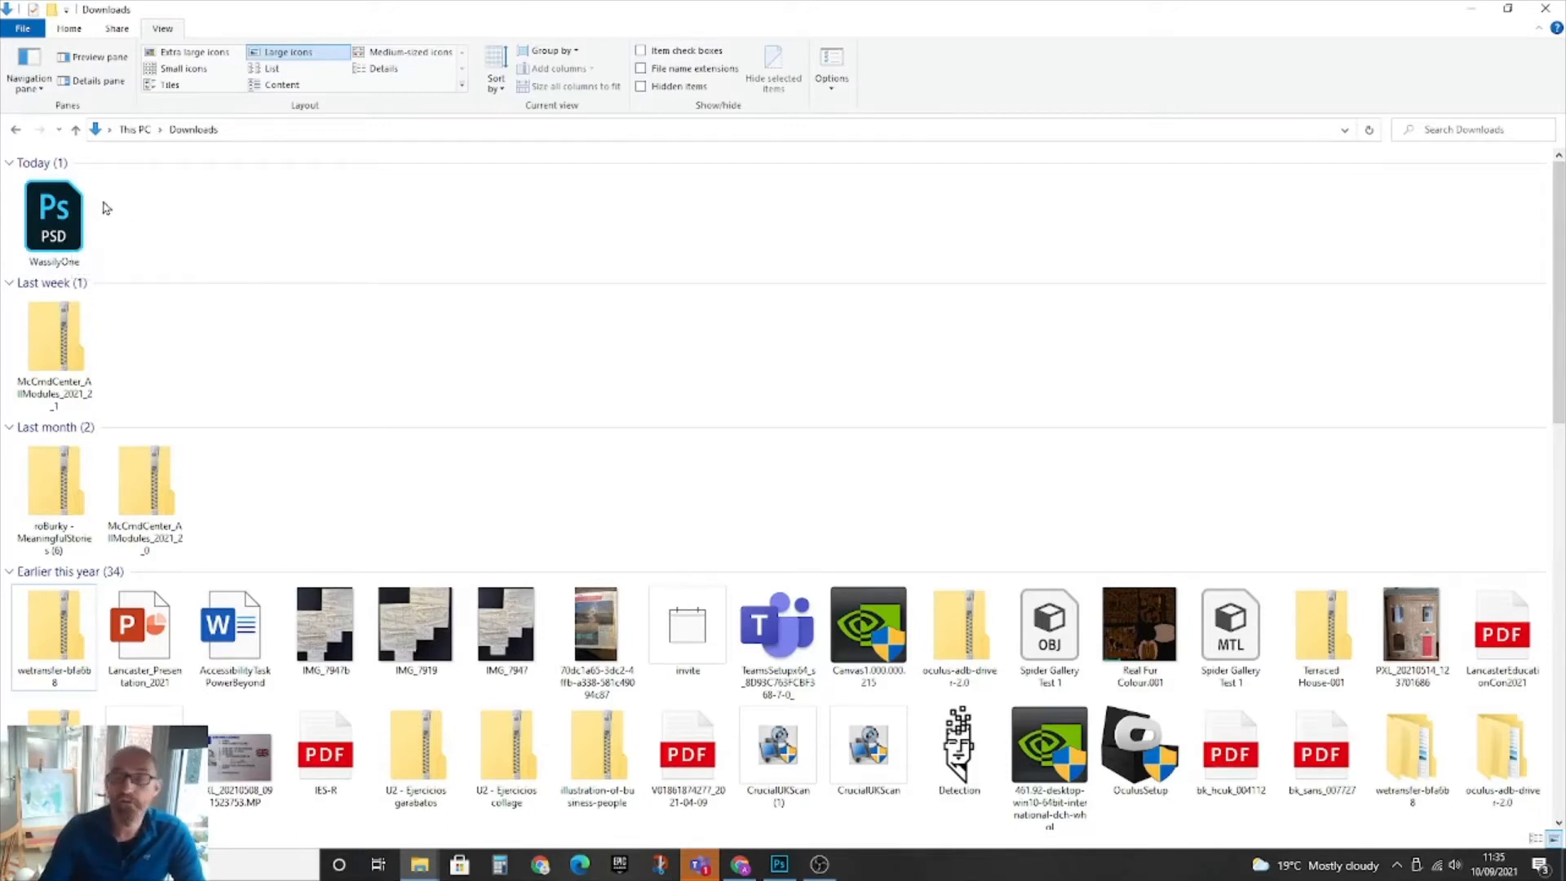
double_click(58, 234)
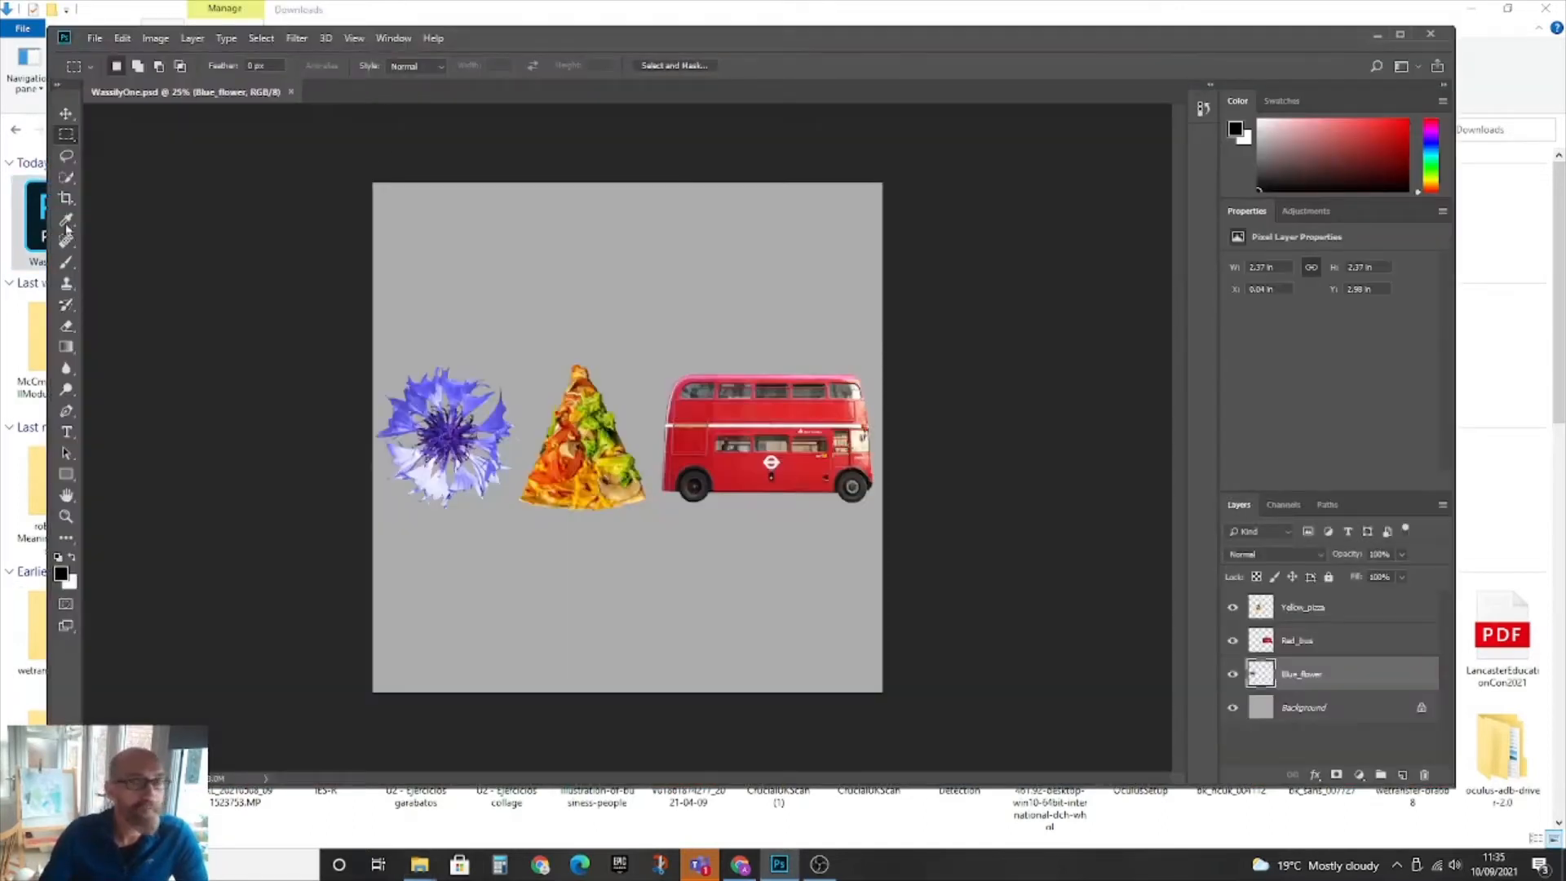
click(1399, 34)
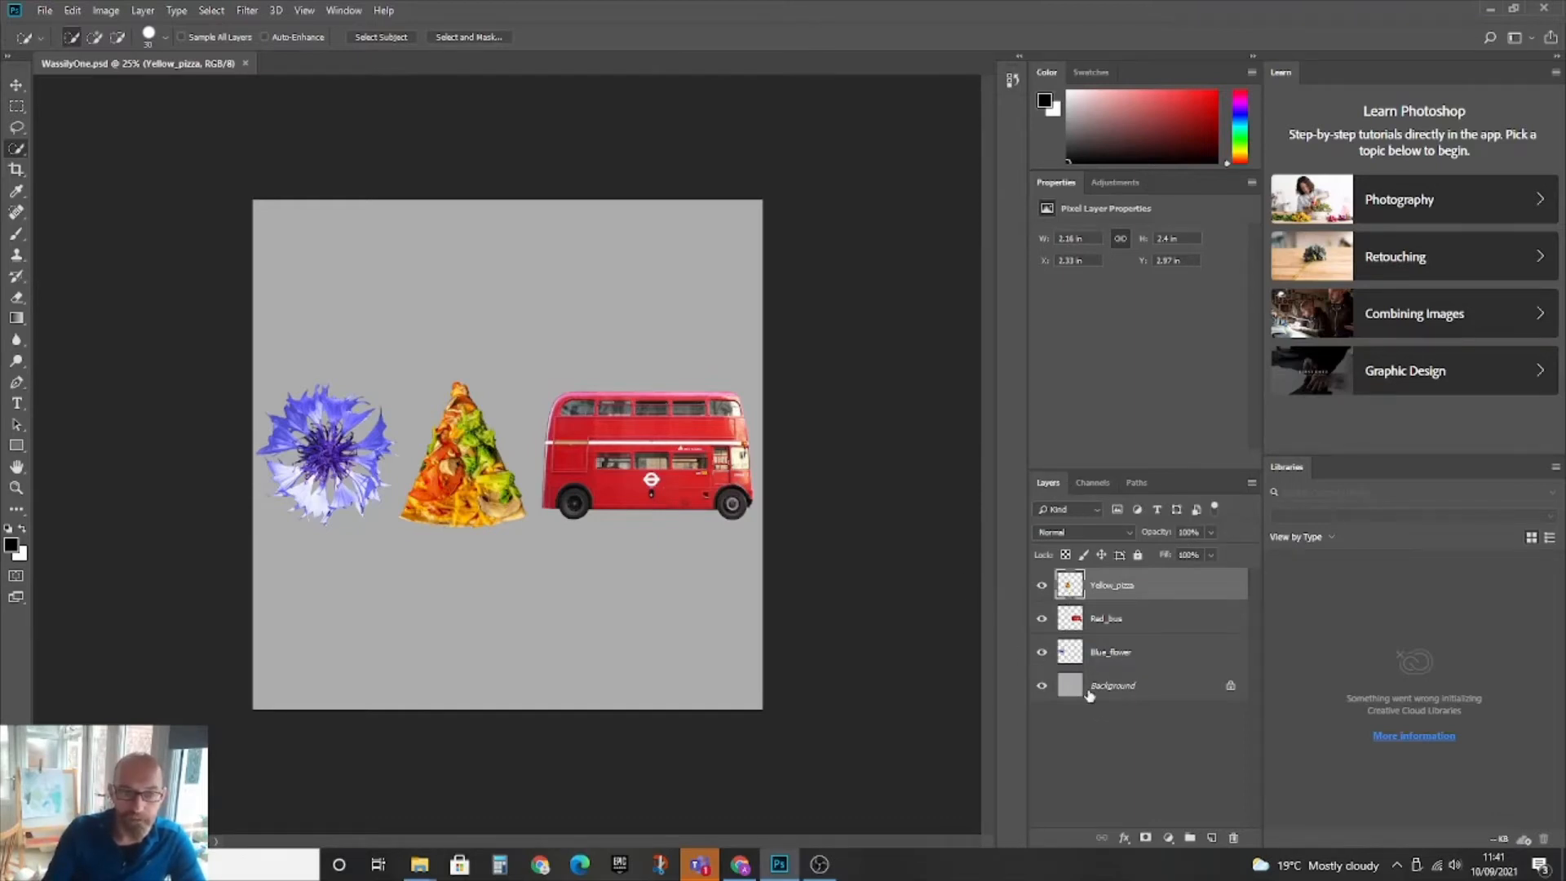
Examine the Red_bus, Blue_flower and Yellow_pizza layers and the available colour swatches
click(1126, 620)
click(1122, 653)
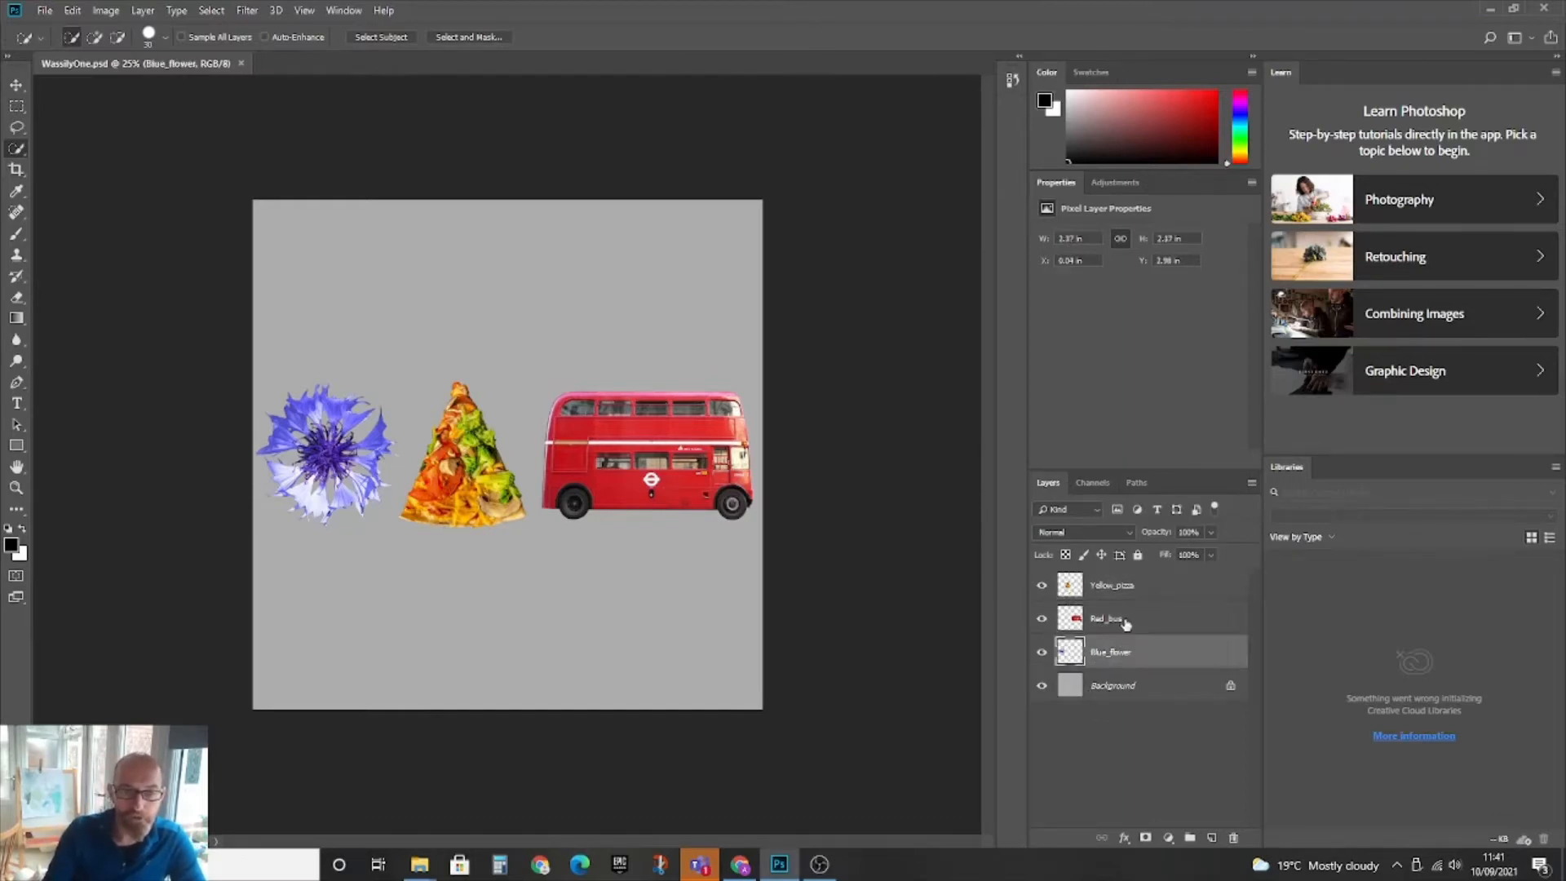
click(1125, 621)
click(1124, 587)
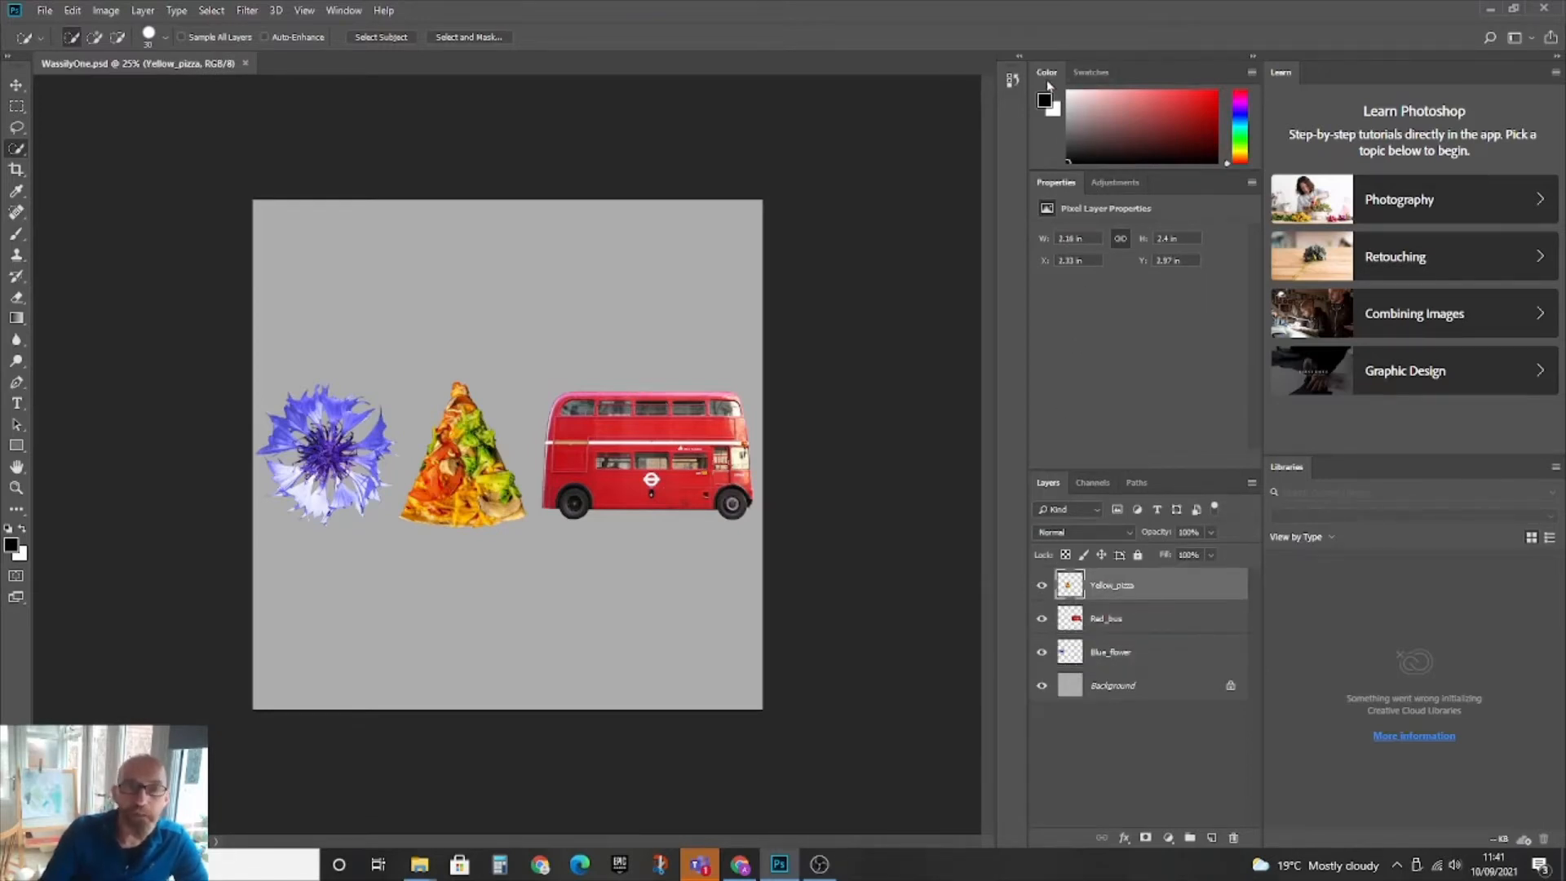
click(1091, 72)
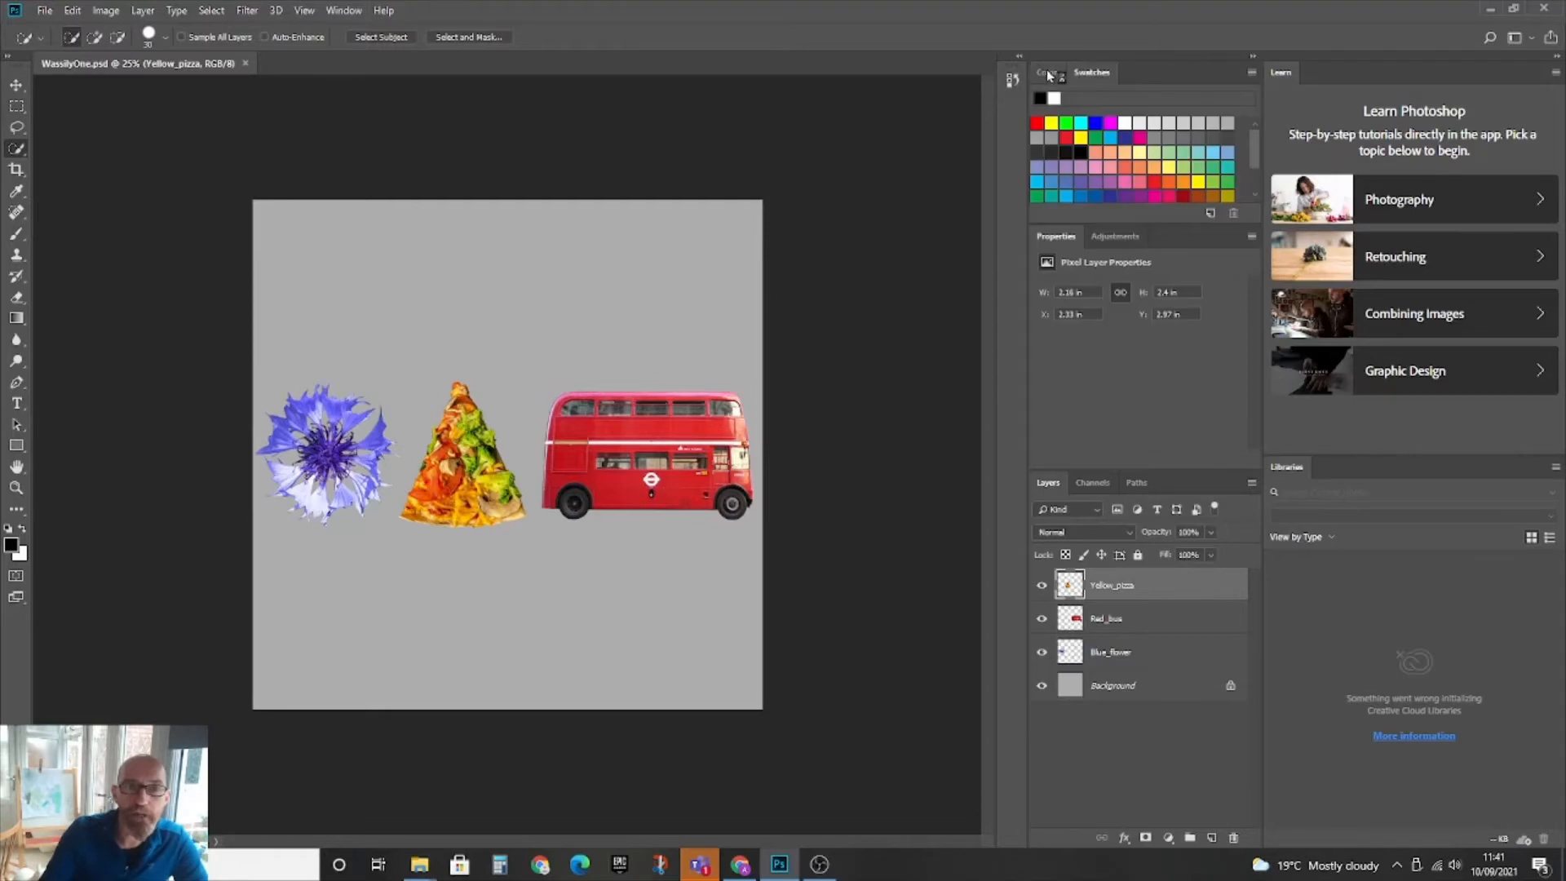
click(1047, 73)
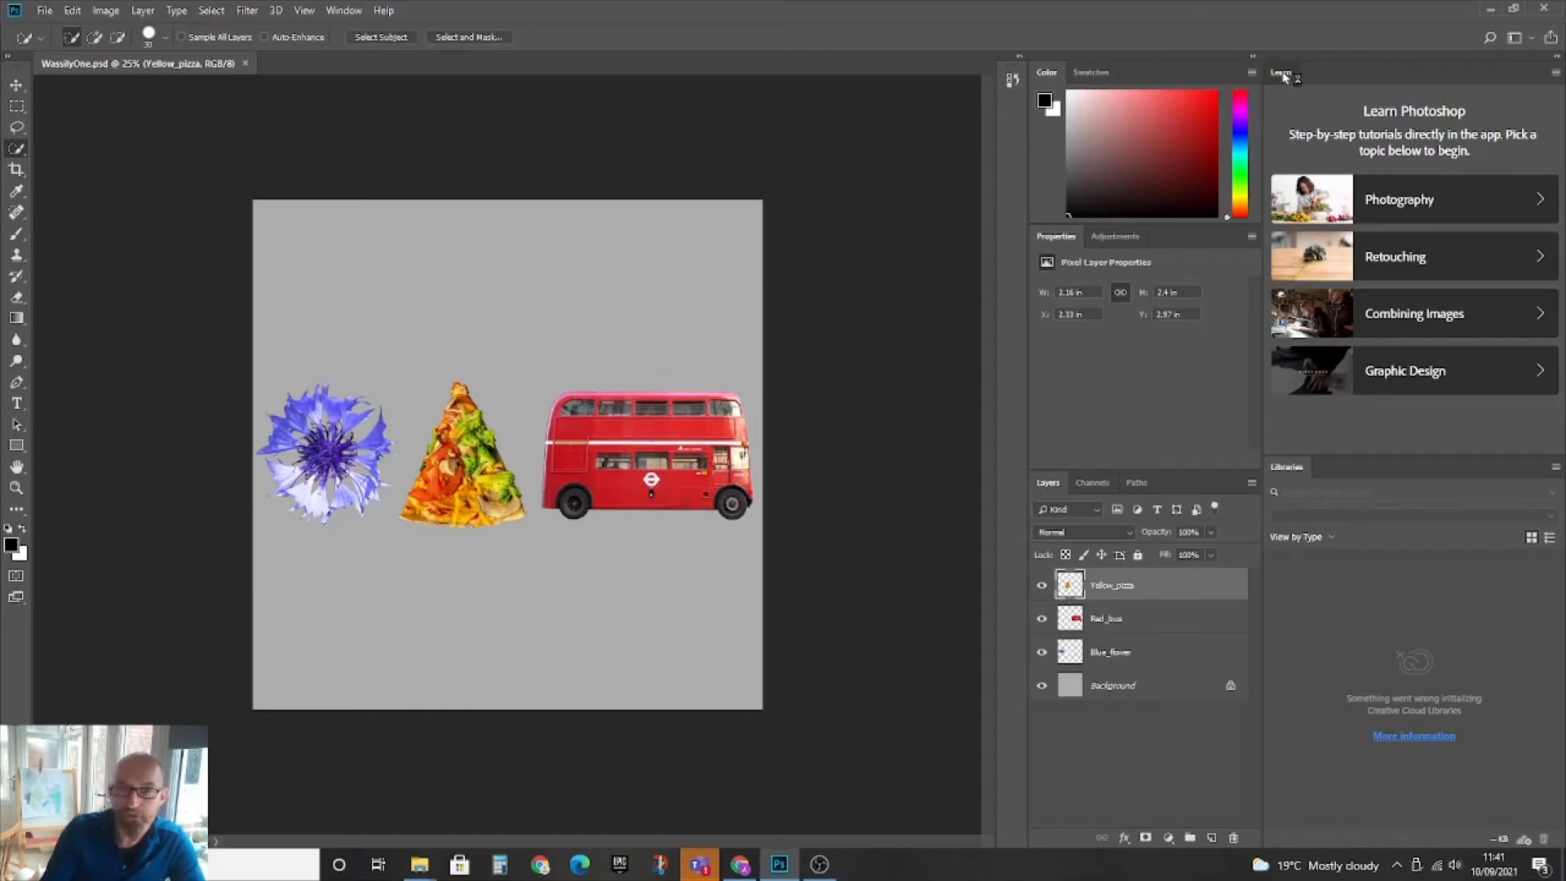
Remove the Learn and Libraries panels from the workspace by detaching and closing them
drag(1283, 76, 819, 192)
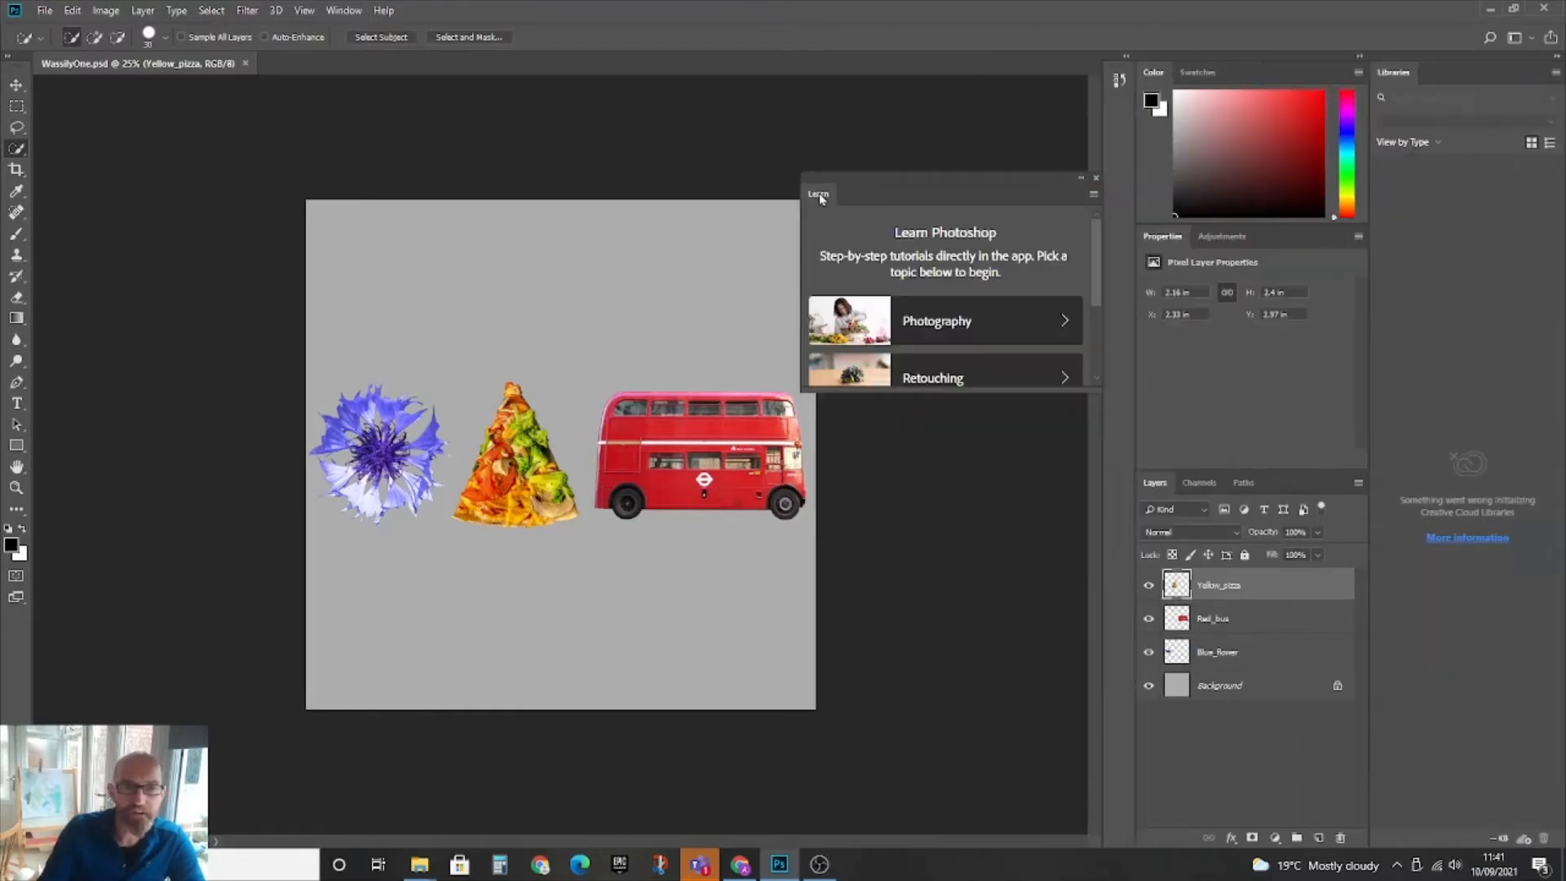
click(1095, 178)
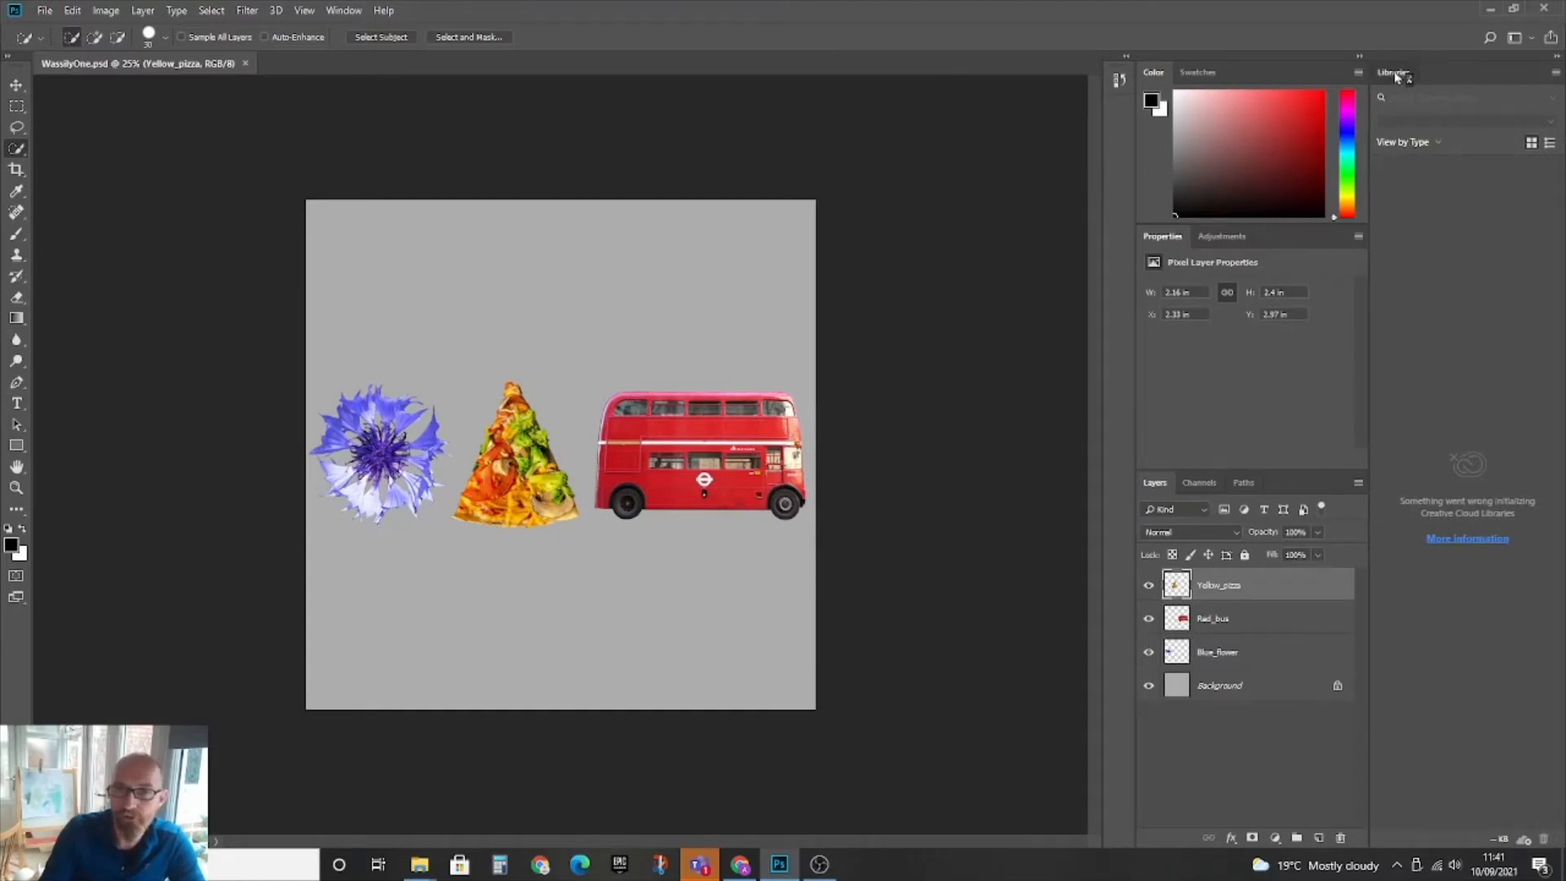
drag(1396, 76, 891, 189)
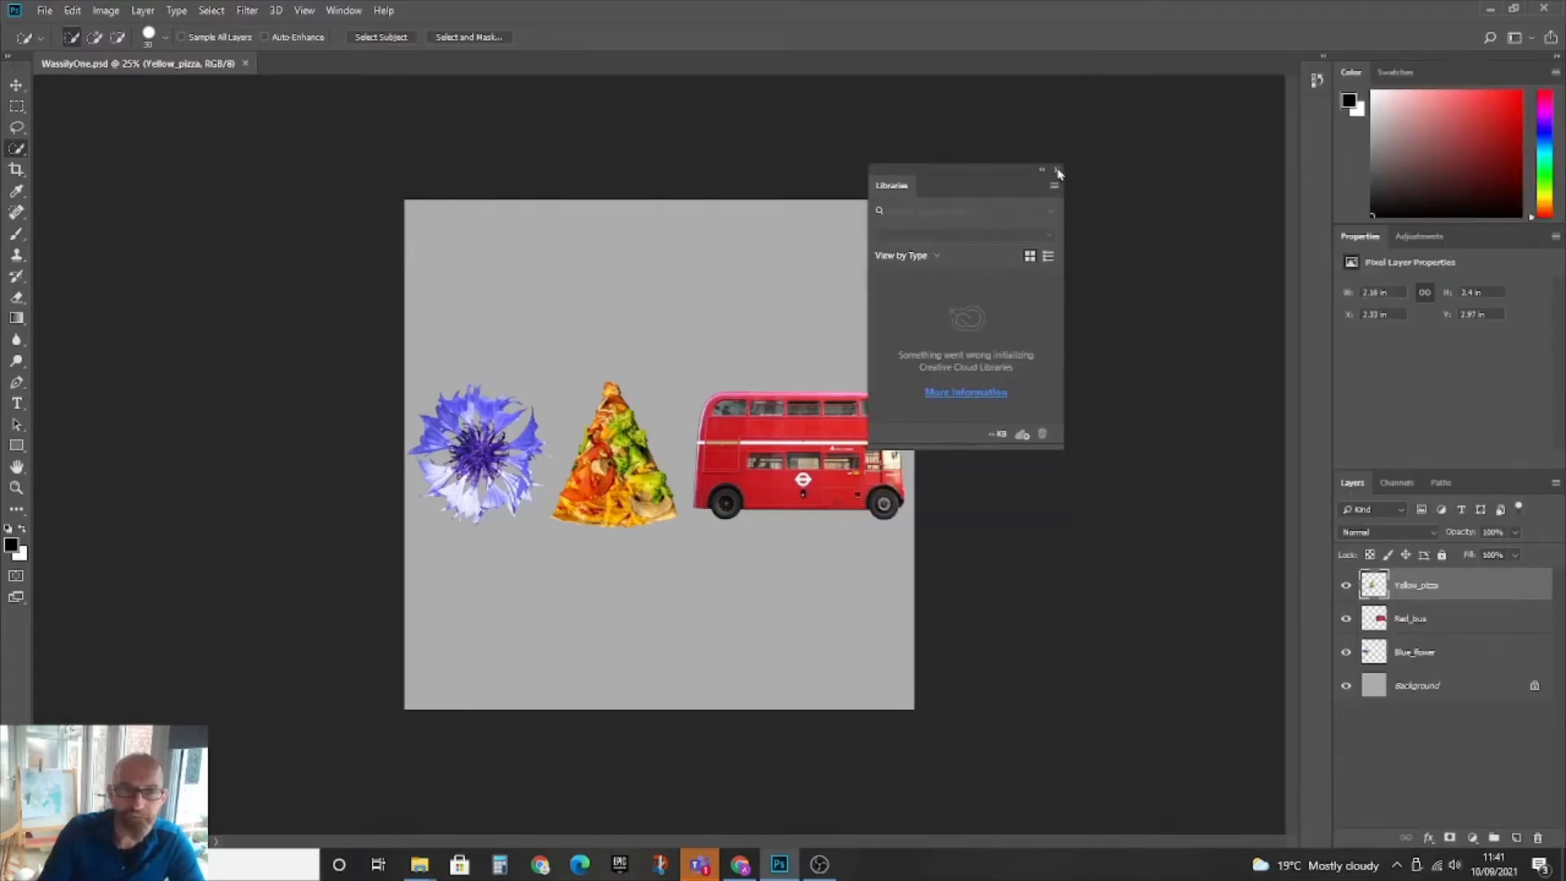
click(1058, 171)
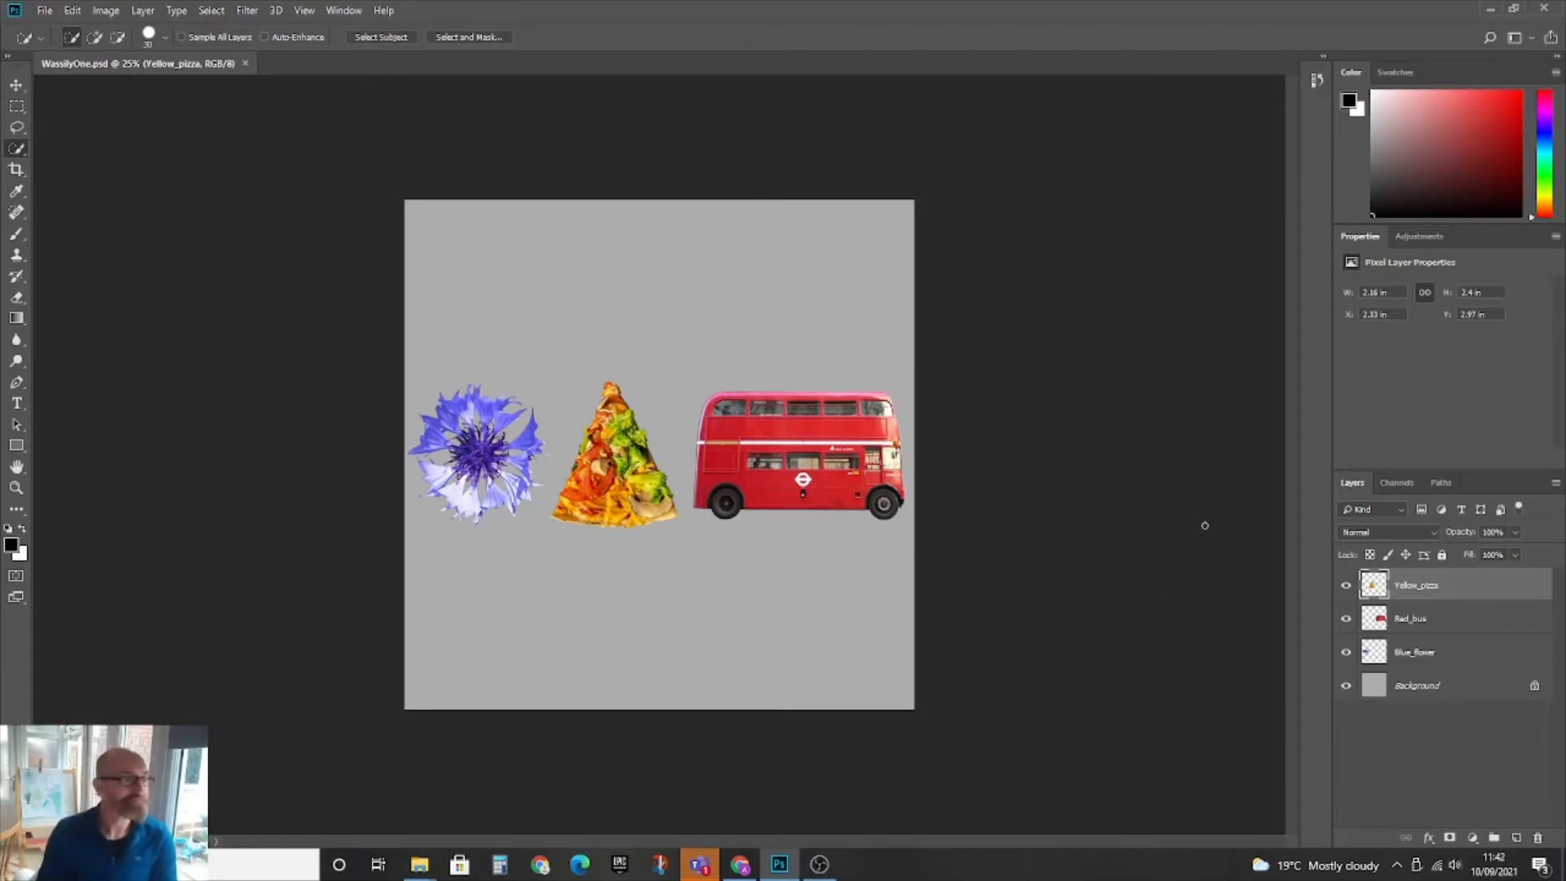
Spread the images with the Move tool: flower at the canvas's upper left, bus at the upper right, pizza at the lower centre
click(16, 85)
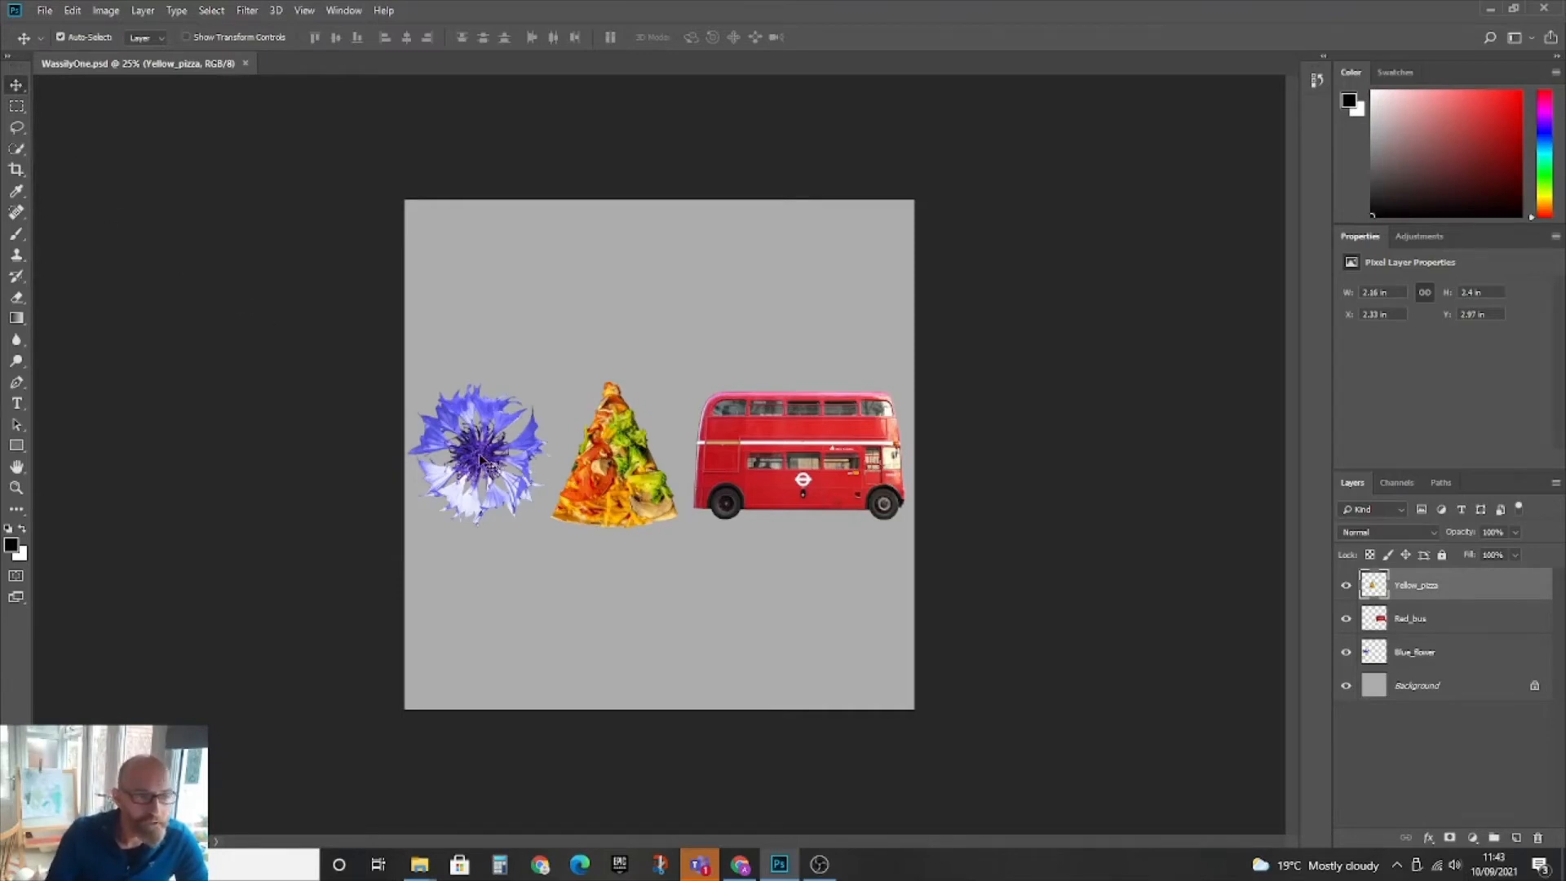
drag(481, 461, 505, 330)
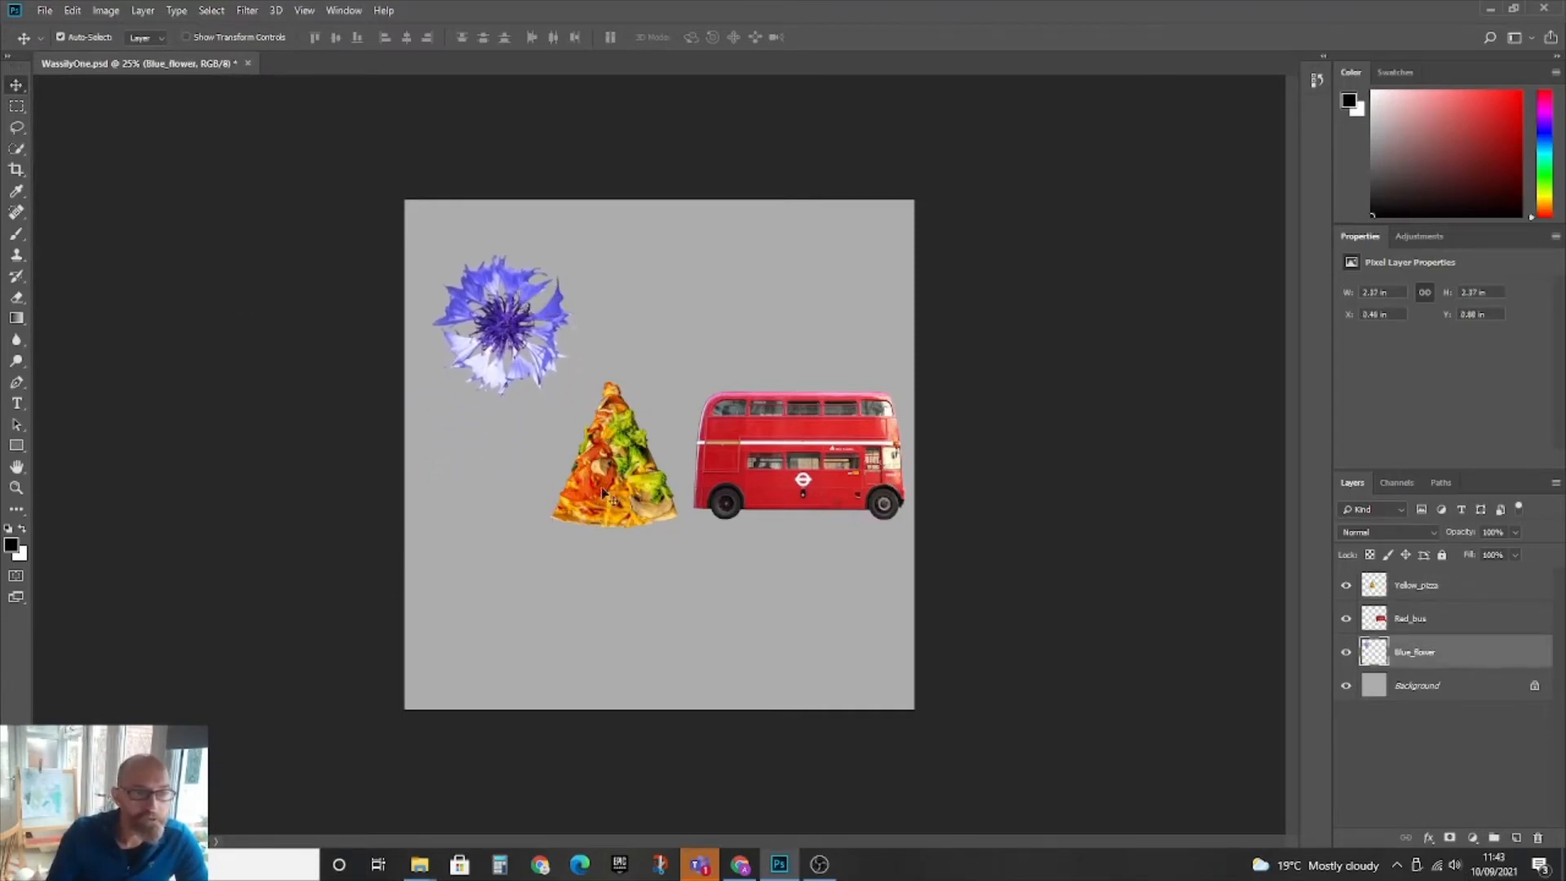
drag(601, 492, 577, 594)
drag(805, 453, 751, 396)
drag(512, 328, 527, 350)
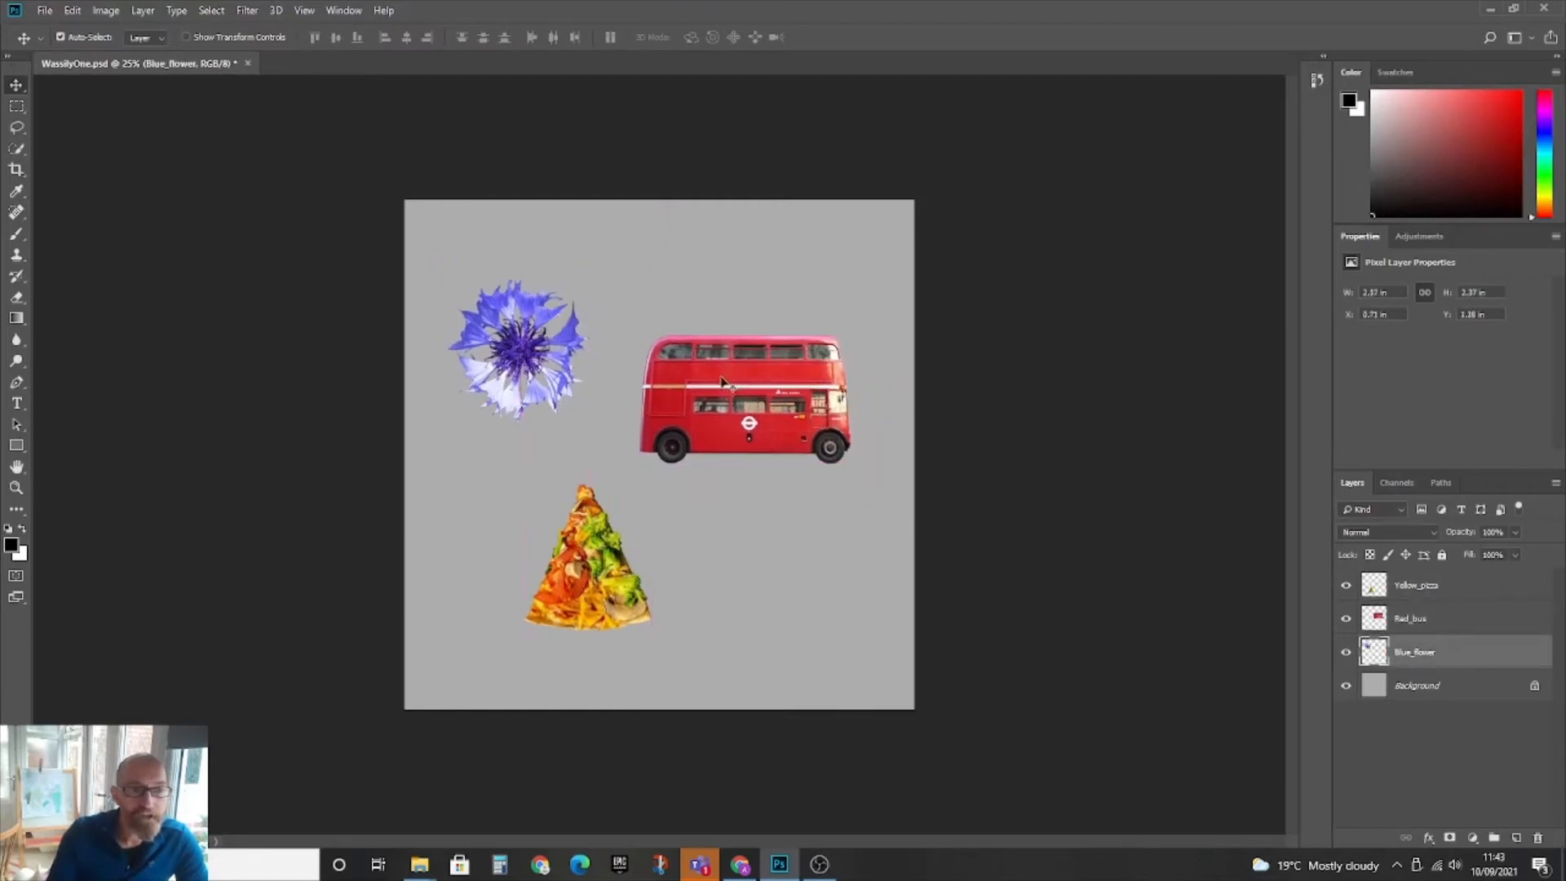
drag(721, 381, 734, 371)
drag(603, 524, 623, 524)
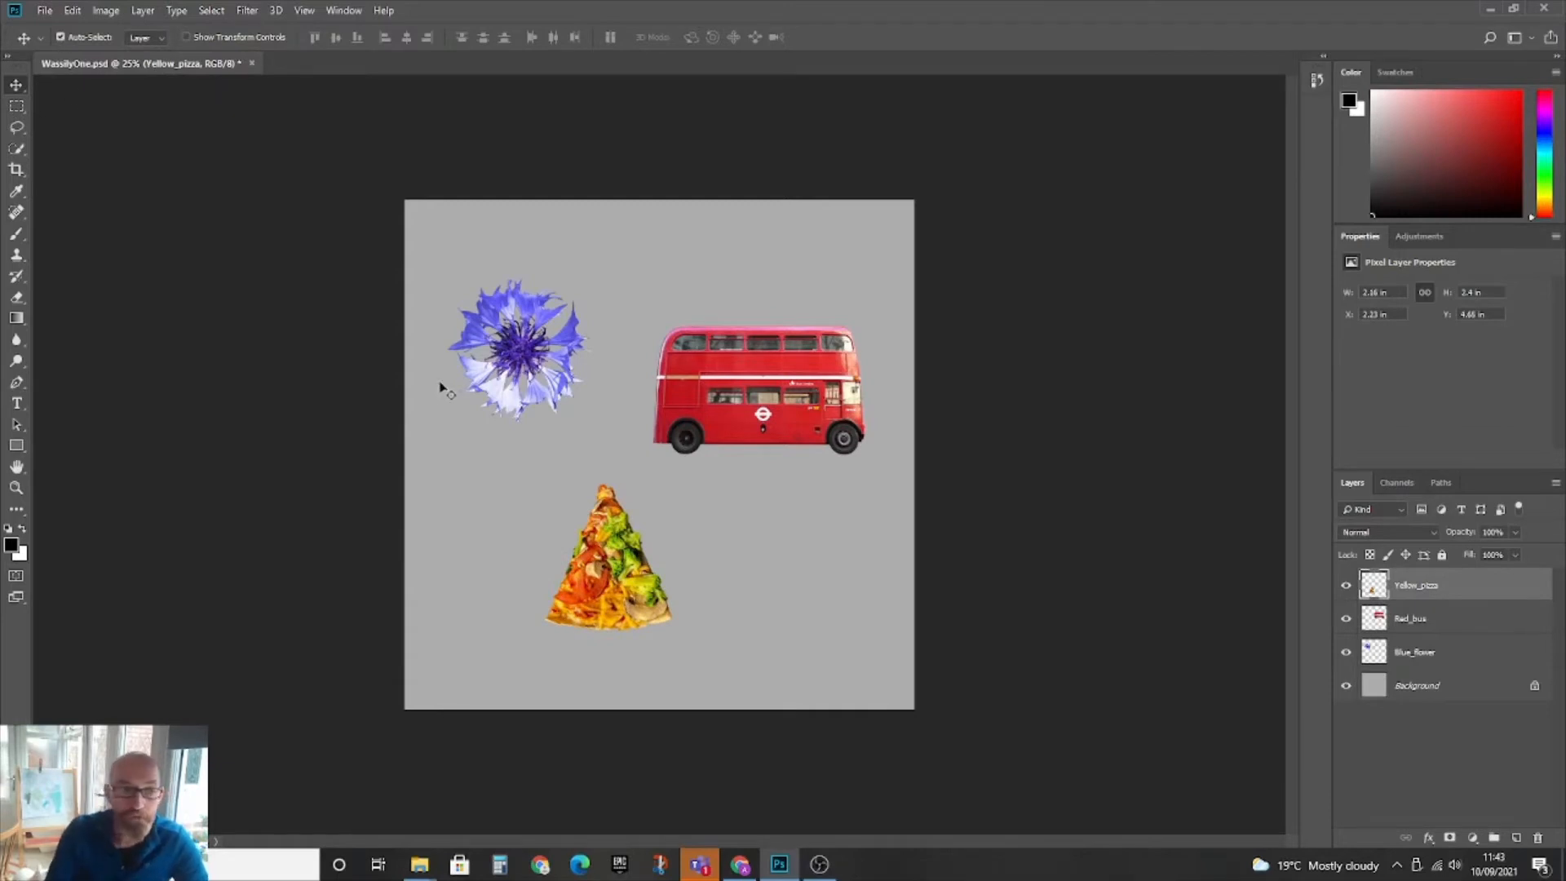
Reposition the bus to about X 3.94 in, Y 2.46 in and the pizza to about X 2.27 in, Y 4.46 in
drag(742, 396, 748, 425)
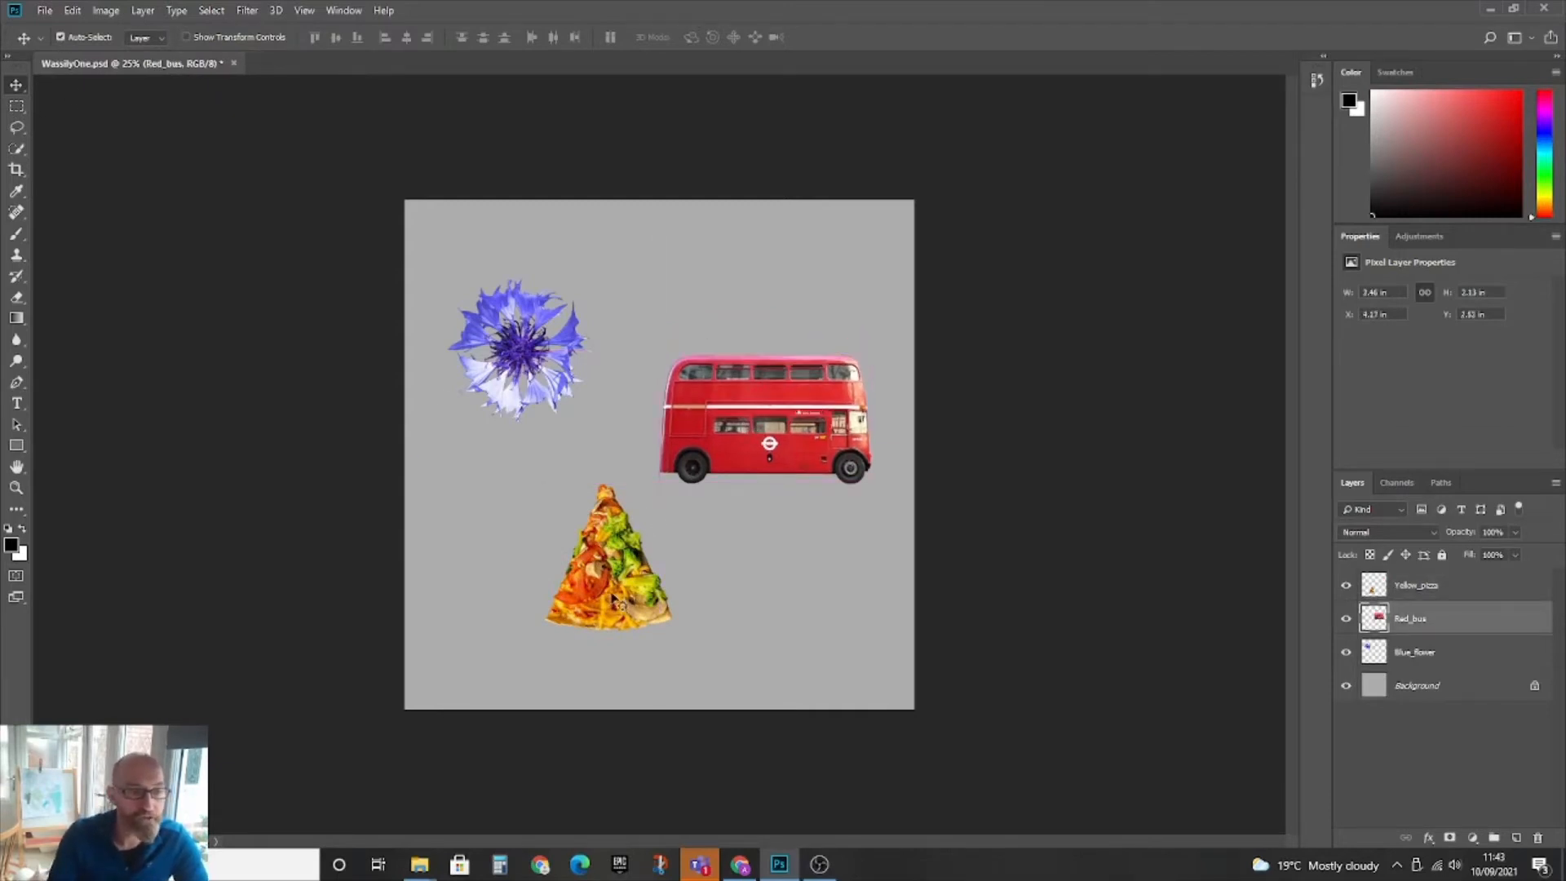
drag(613, 603, 598, 573)
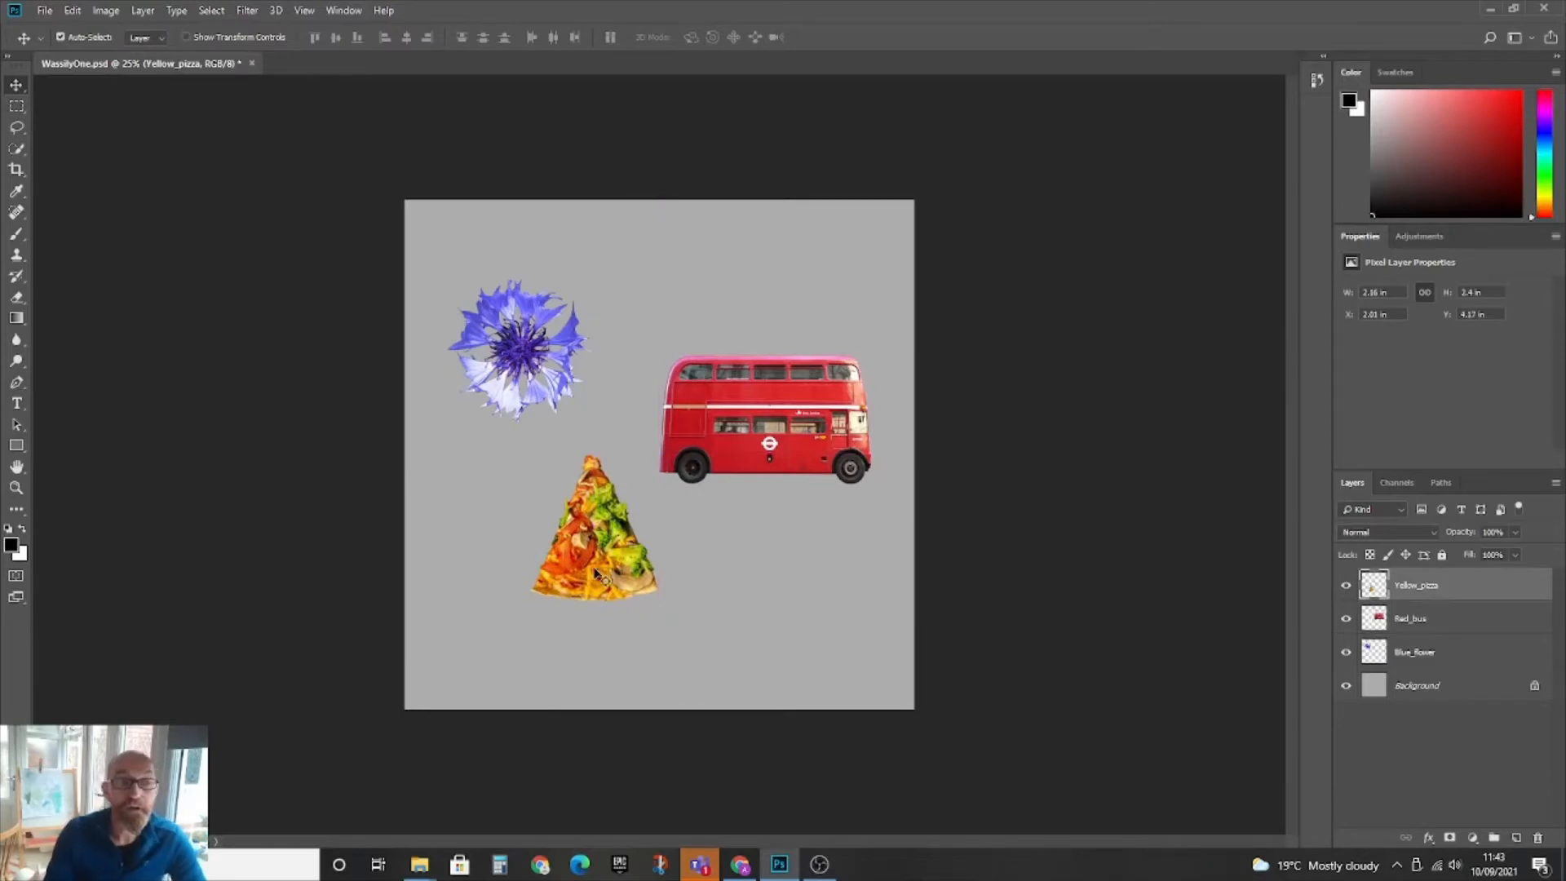
drag(778, 422, 765, 419)
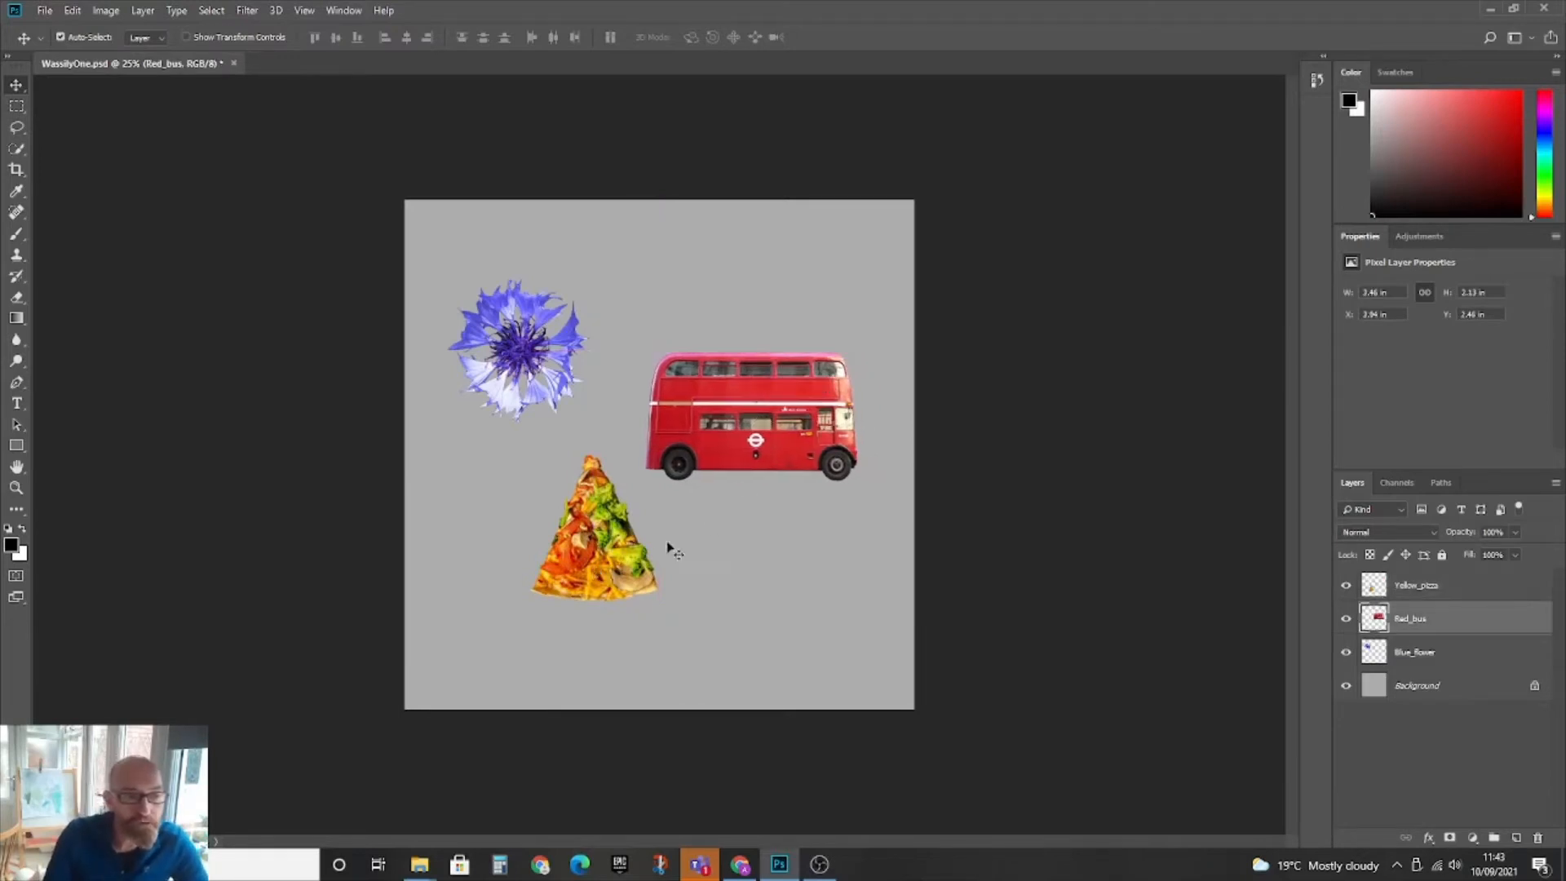
drag(620, 554, 636, 572)
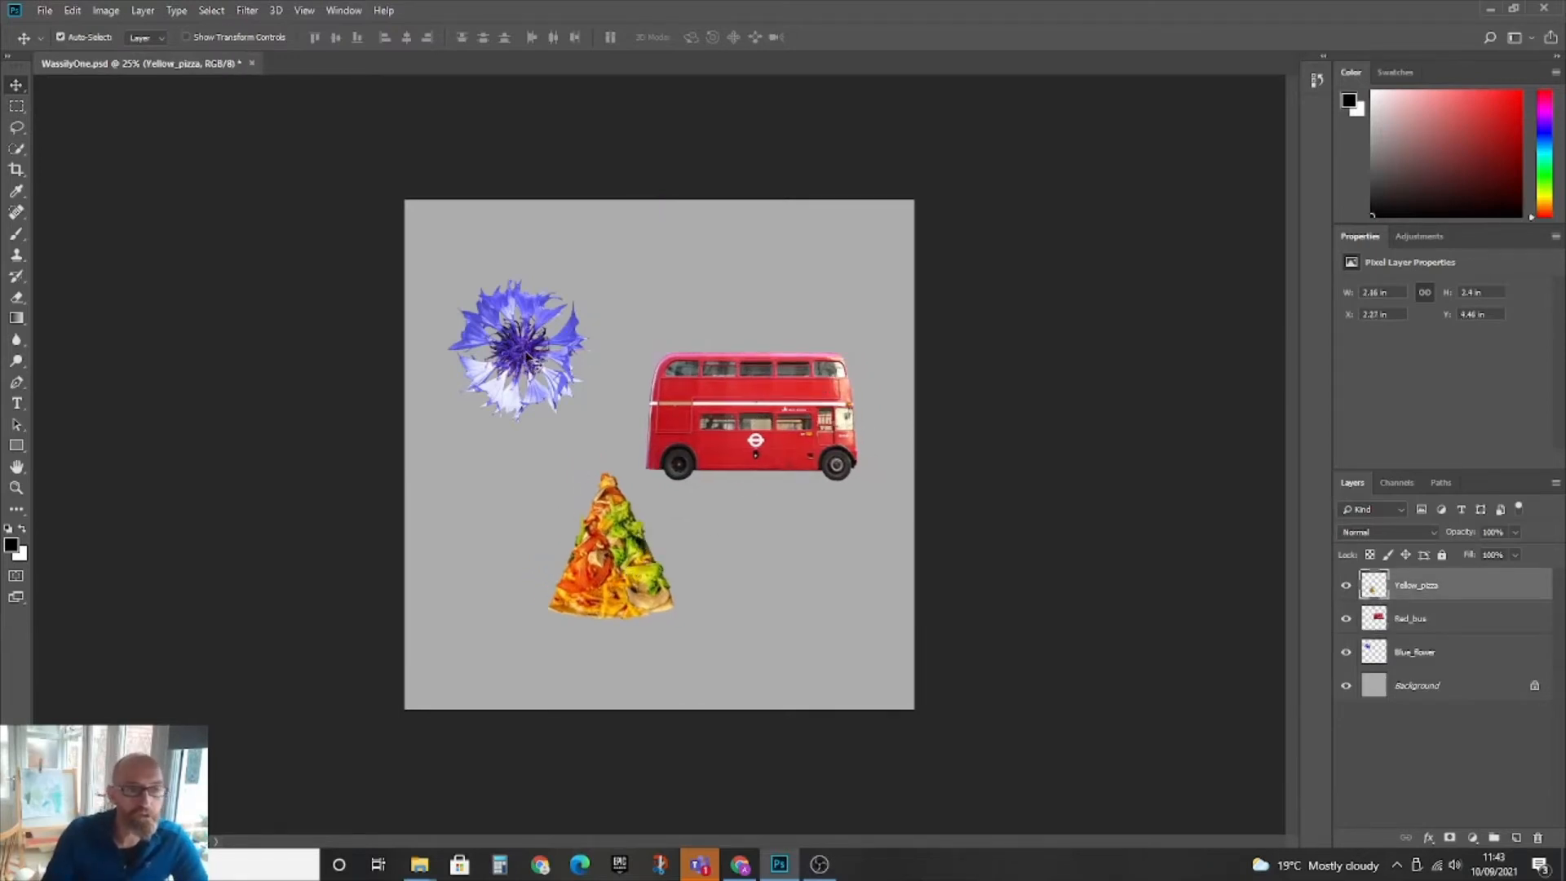
Move the flower to the canvas's top centre, the bus across to the left beneath it, and the pizza below the bus
drag(528, 359, 569, 339)
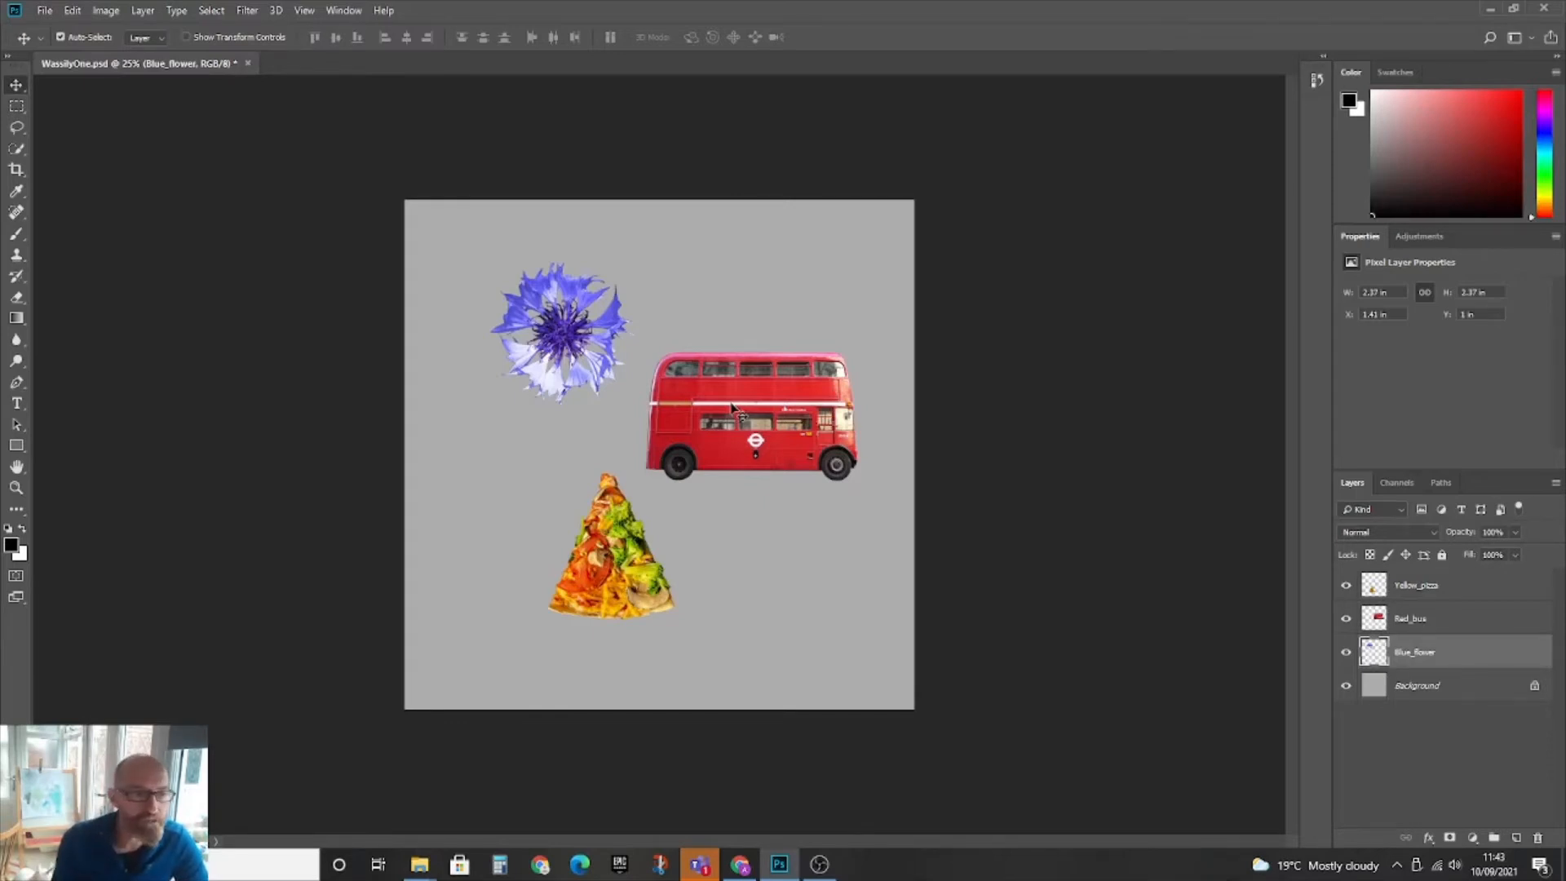
drag(572, 340, 651, 313)
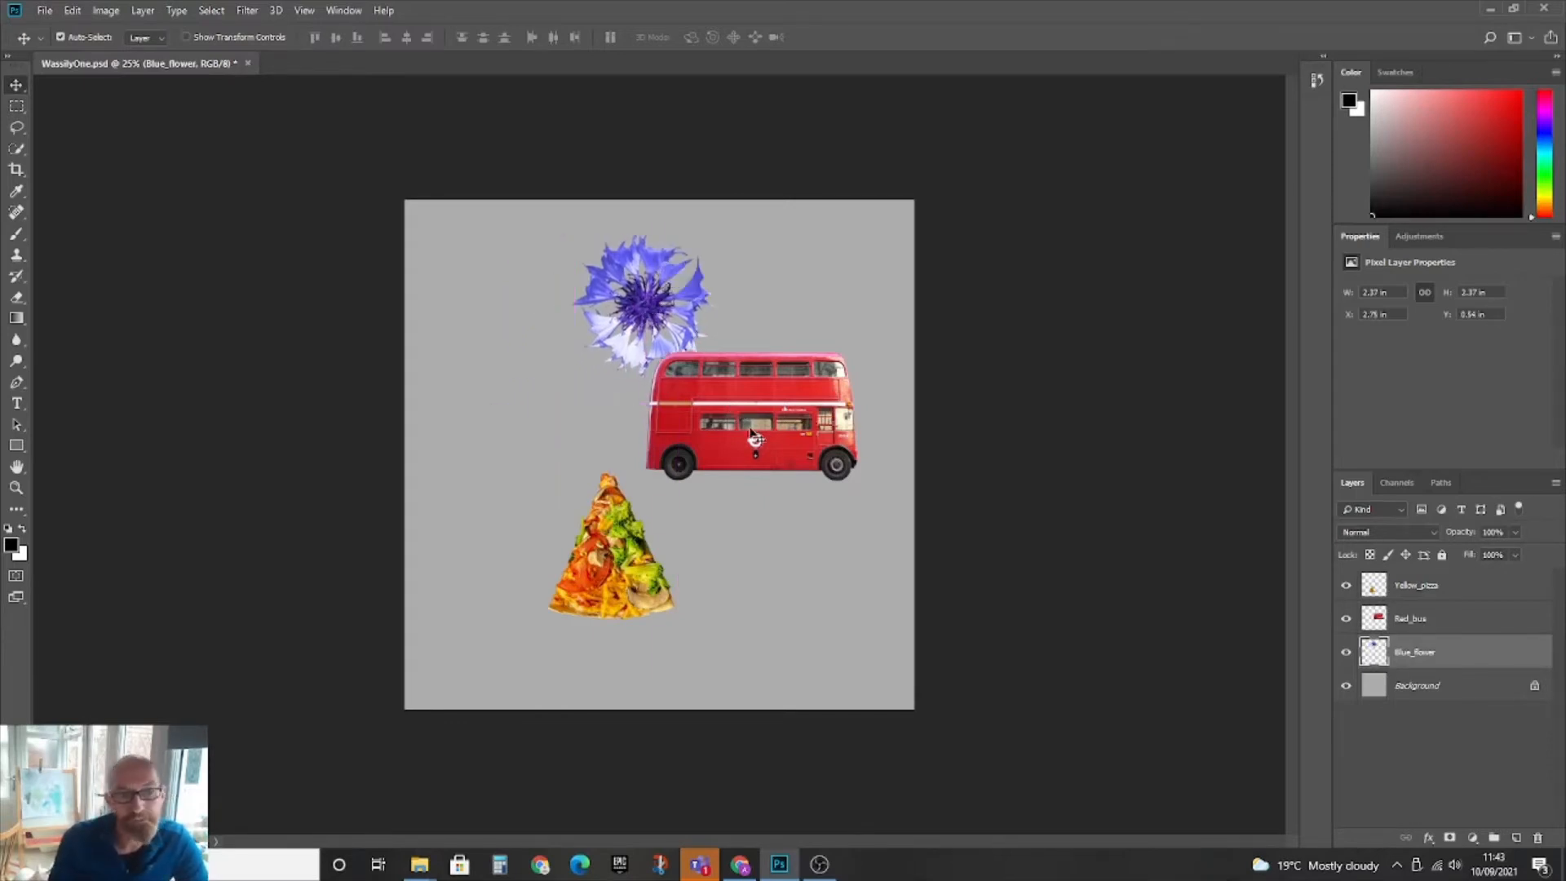
drag(771, 408, 589, 400)
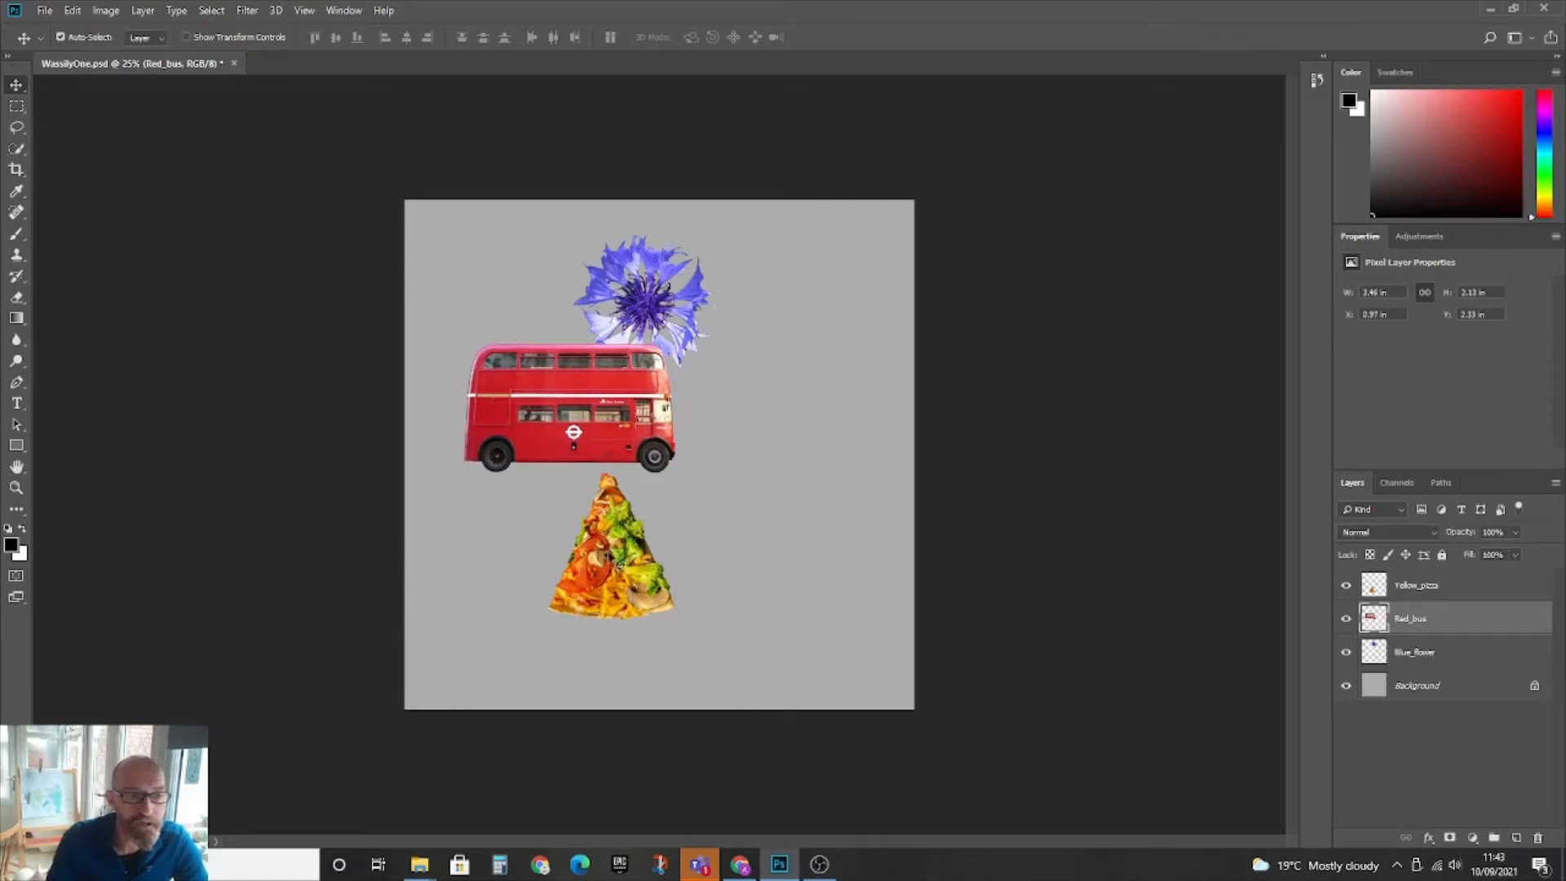
drag(608, 556, 638, 574)
drag(643, 412, 626, 427)
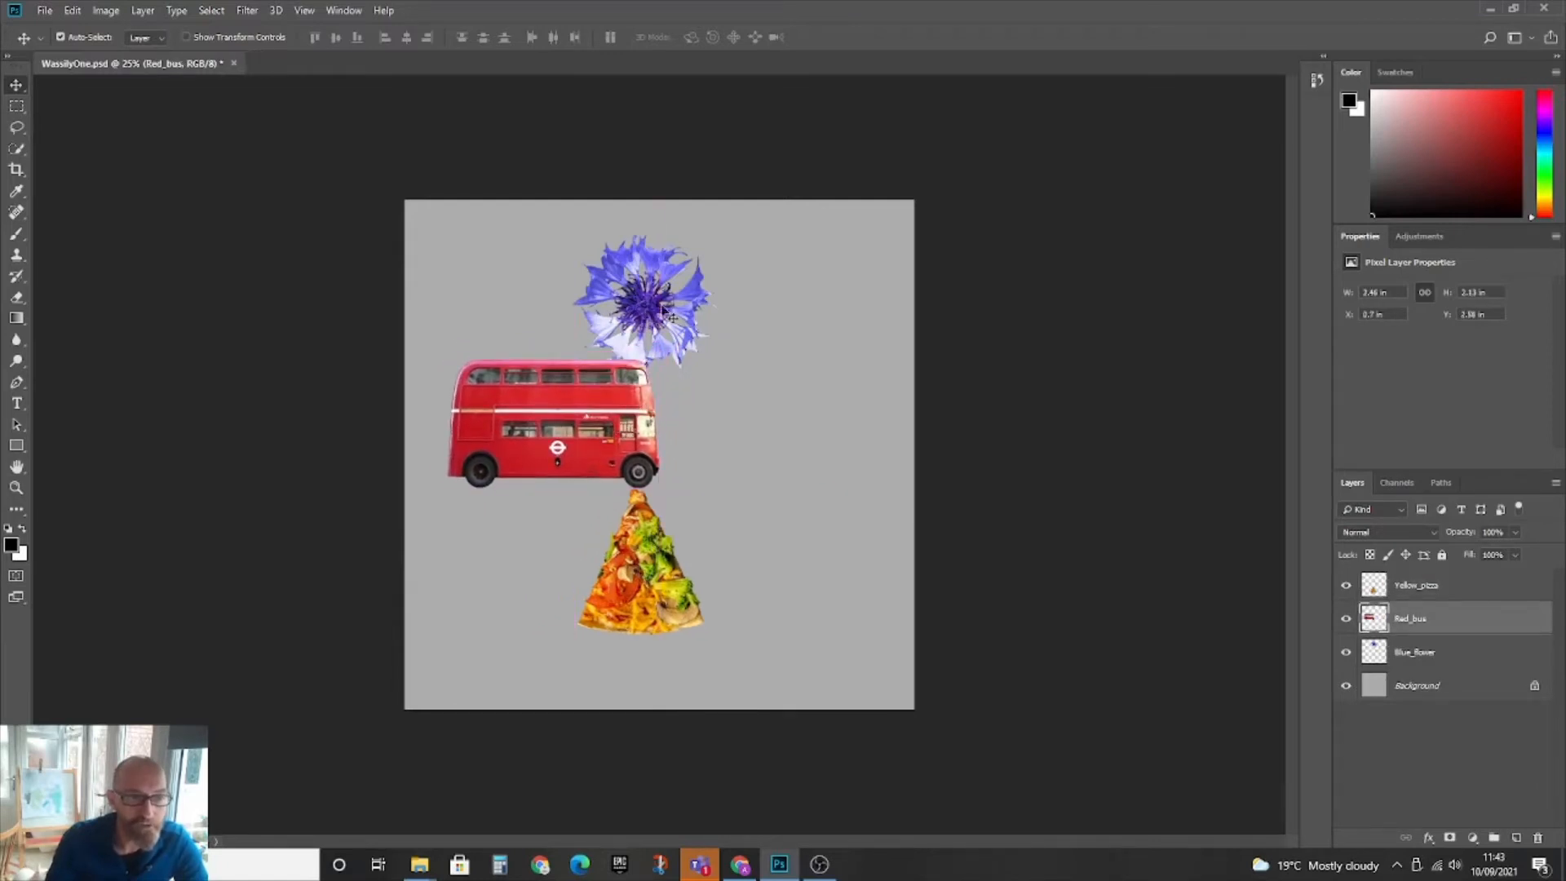
Shift the flower toward the canvas's upper right, the bus to about X 1.22 in, and the pizza to about X 3.41 in, Y 4.83 in
drag(671, 314, 732, 306)
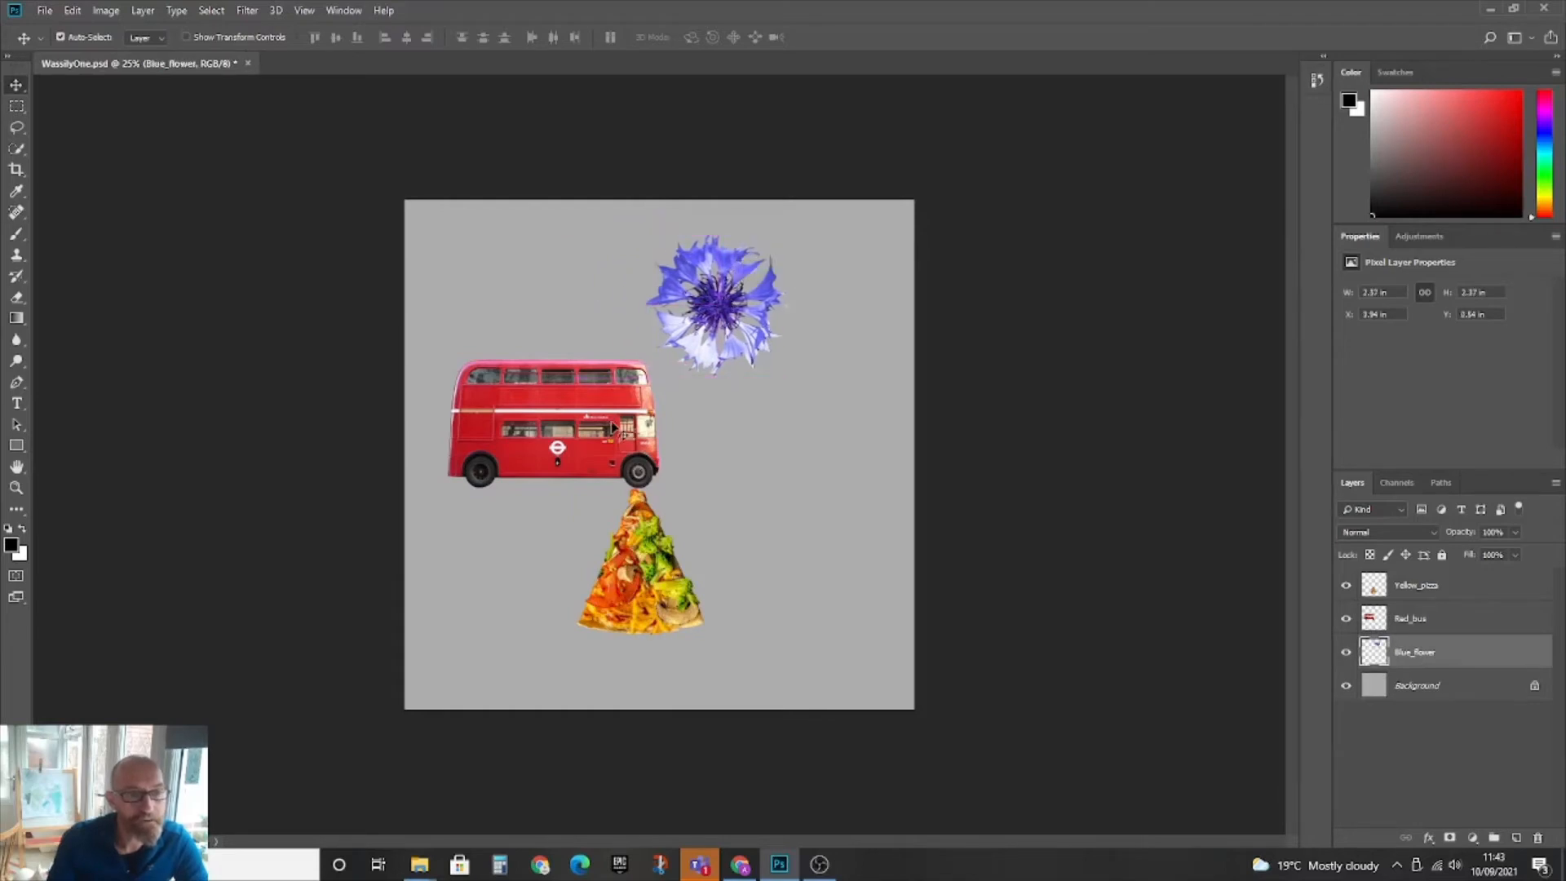
drag(613, 428, 633, 427)
drag(634, 563, 683, 589)
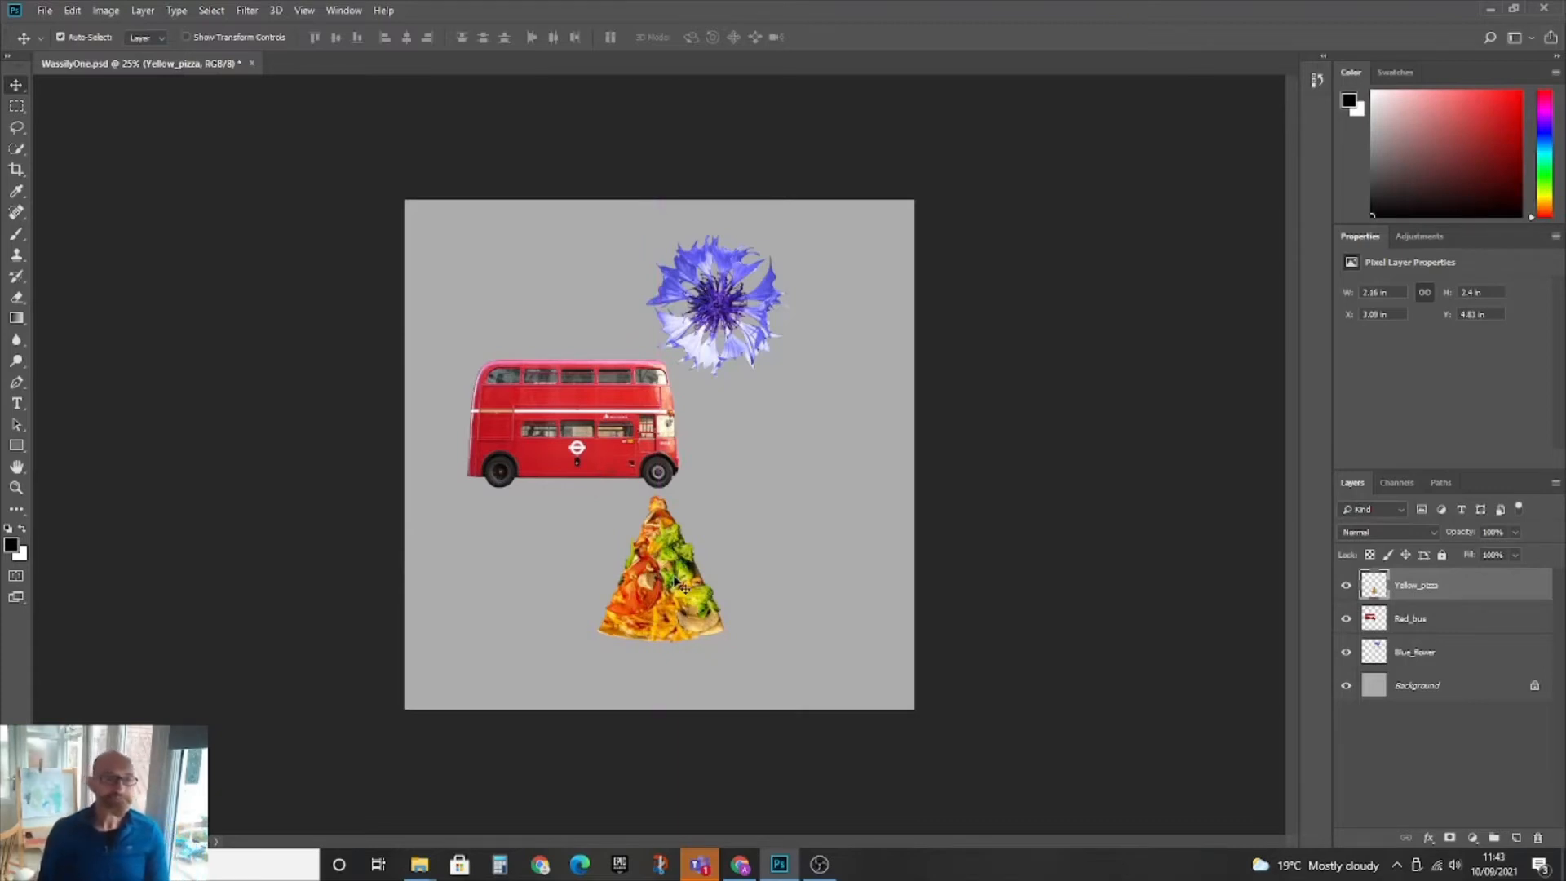
drag(730, 306, 762, 306)
drag(636, 445, 648, 444)
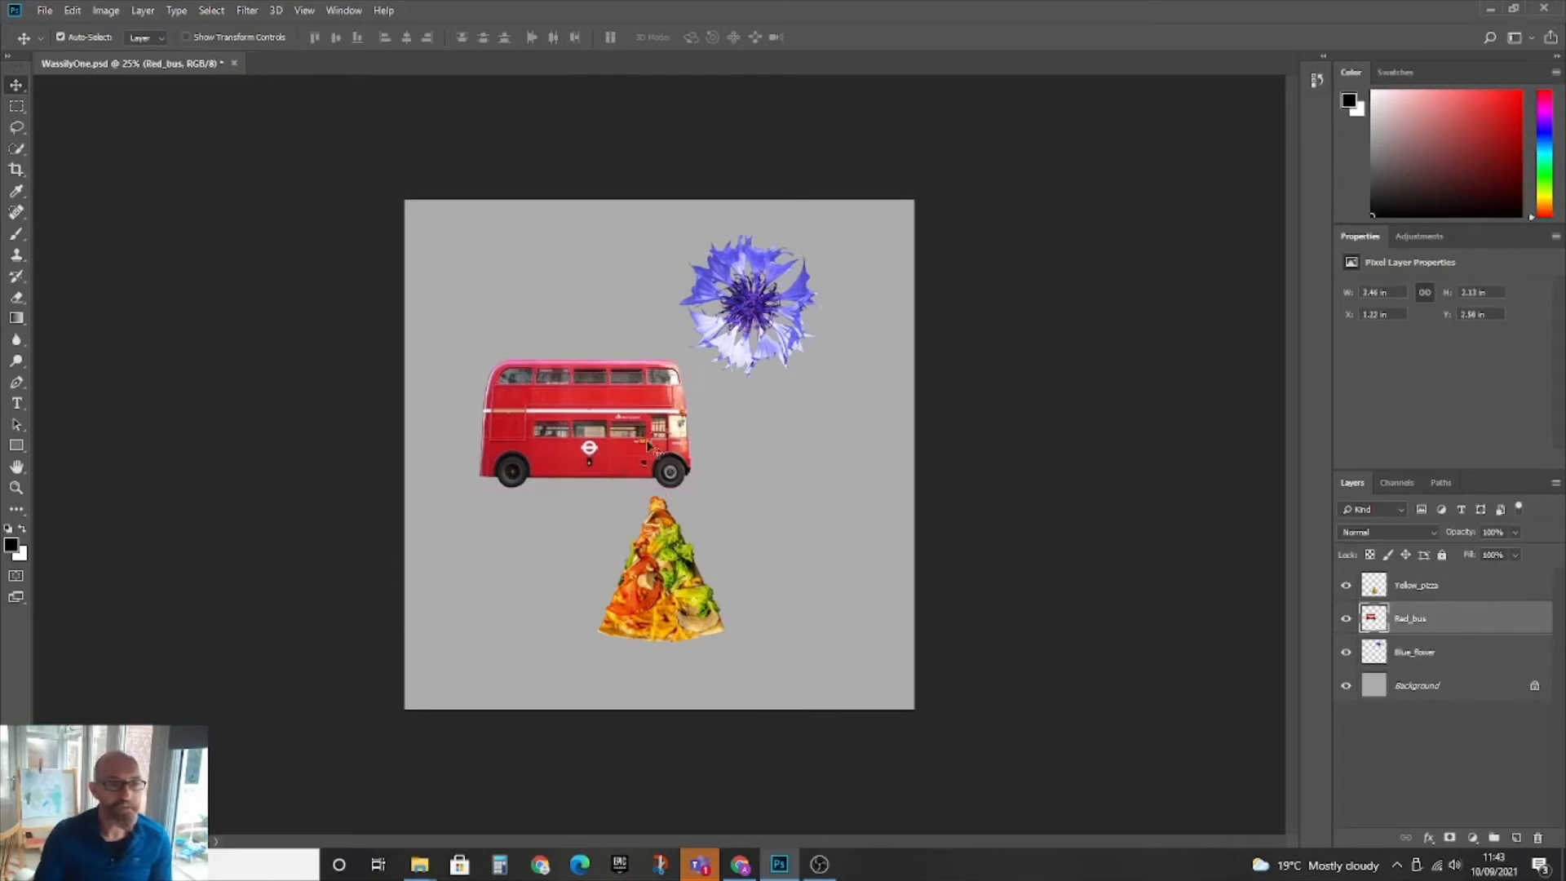
drag(664, 559, 684, 561)
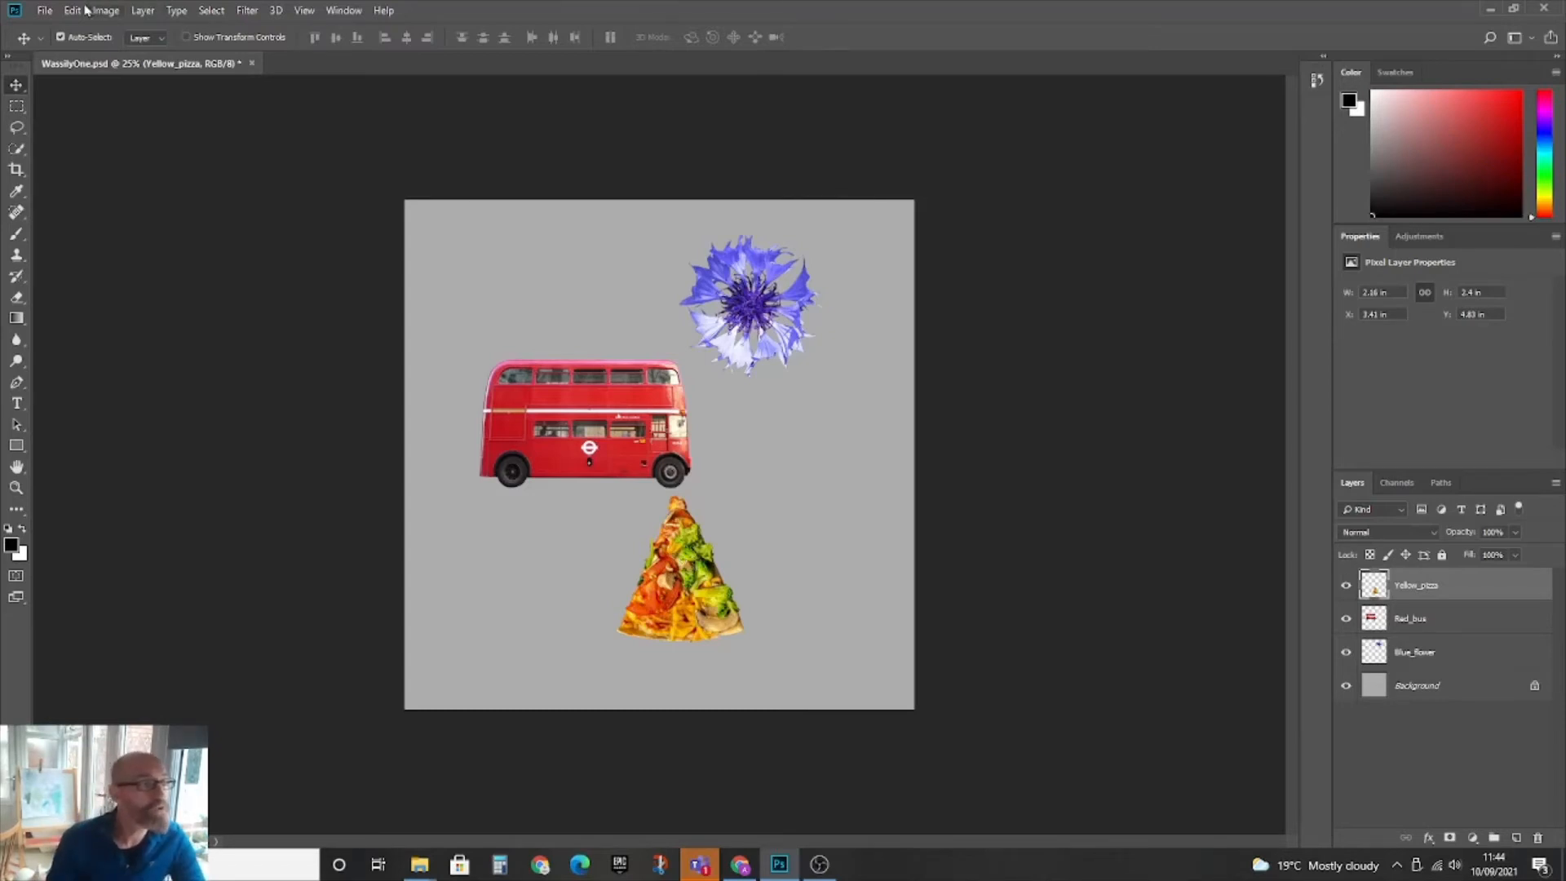
Set up an Export As of the composition with the file format changed to JPG
click(45, 11)
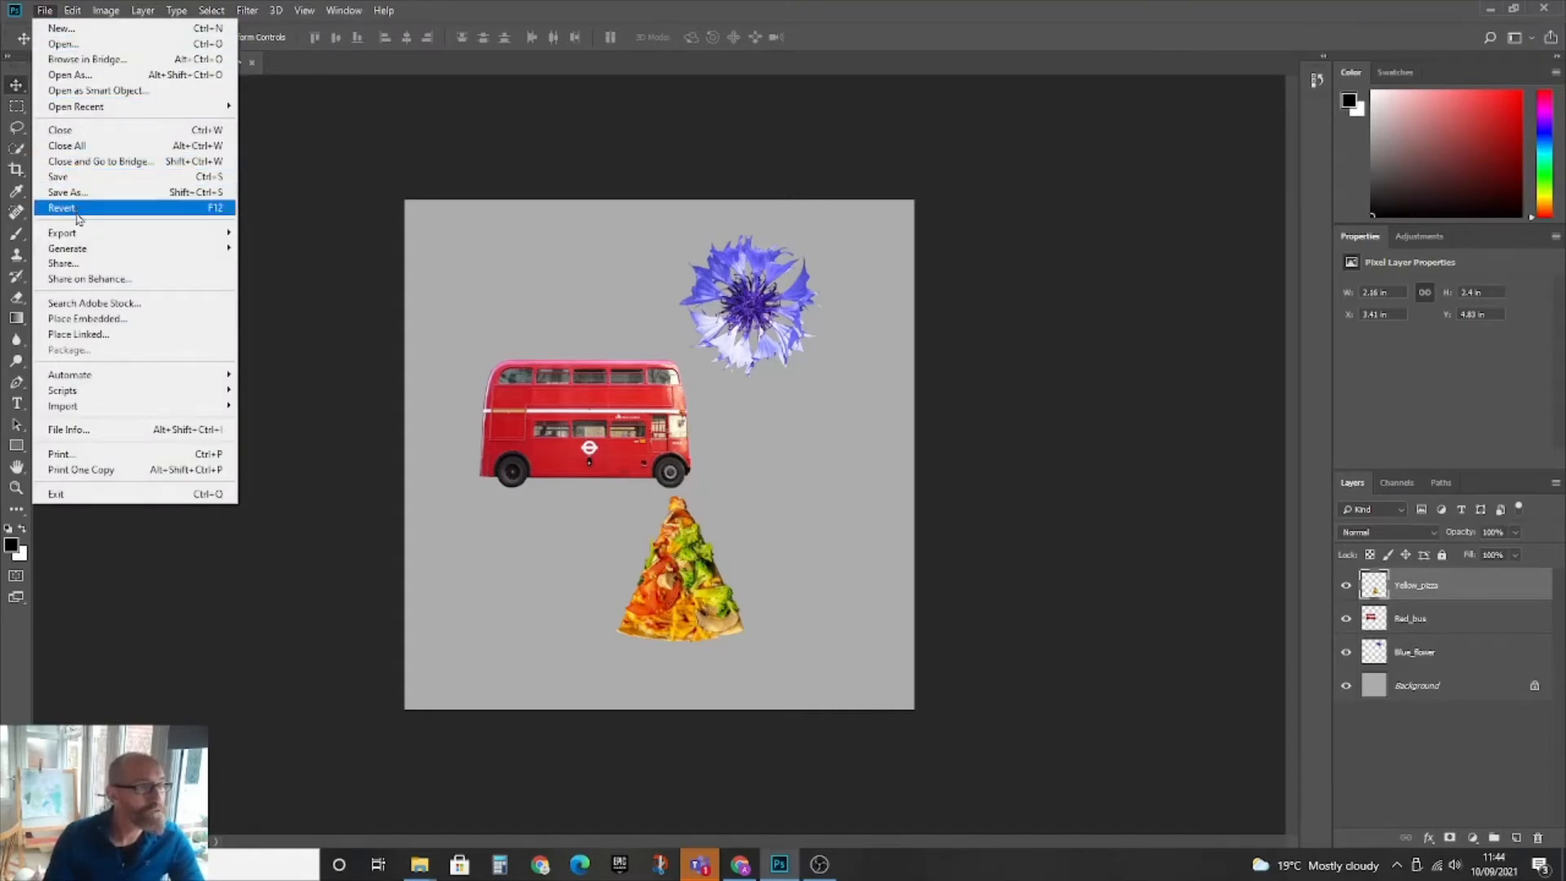
mouse_move(78, 235)
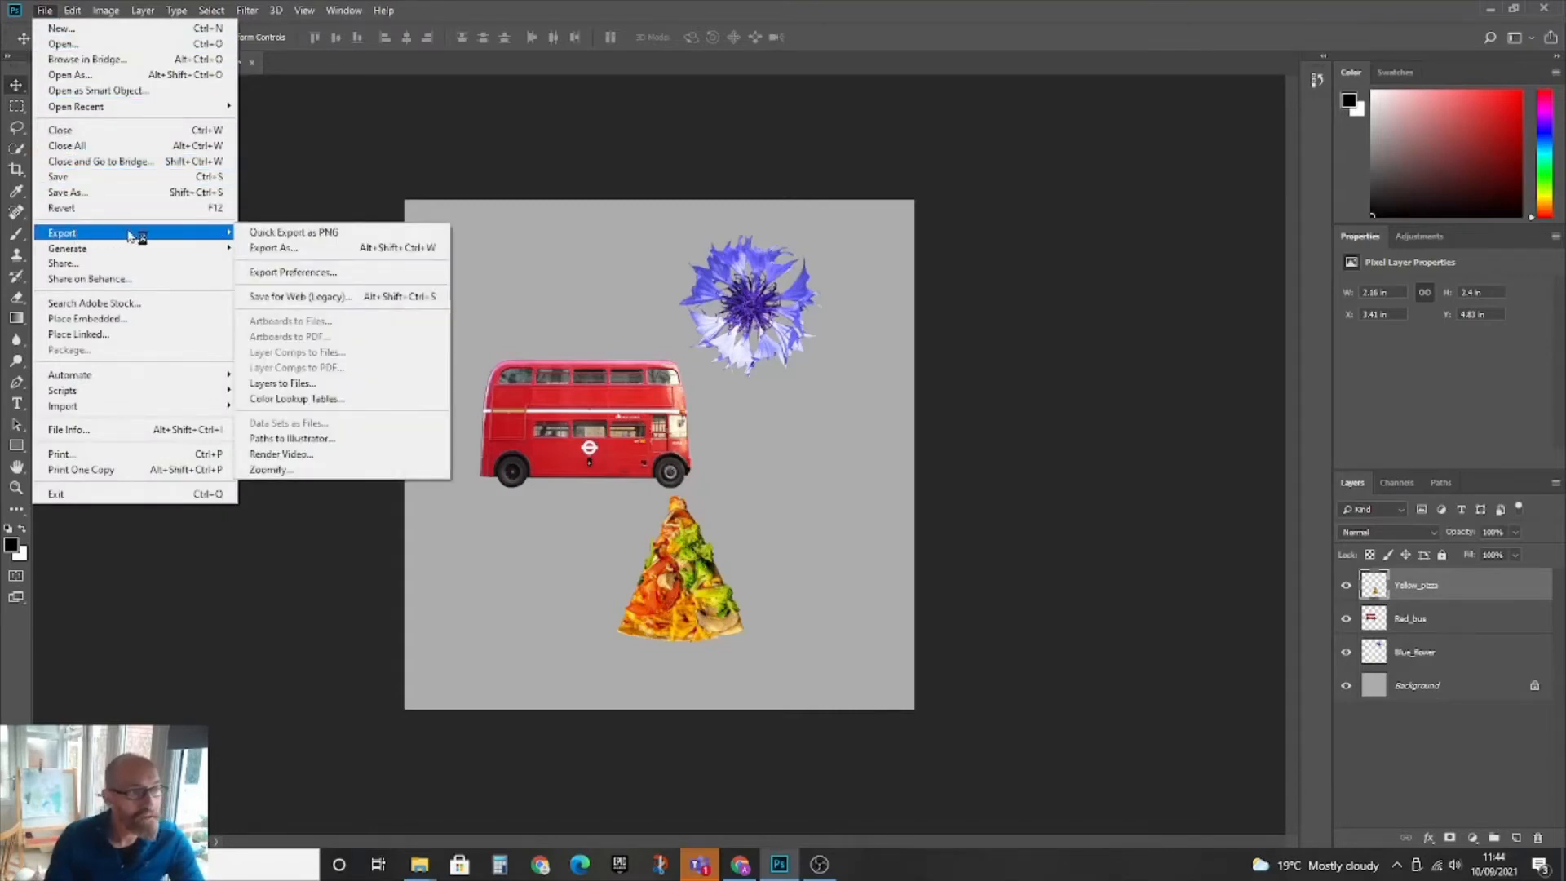
click(276, 250)
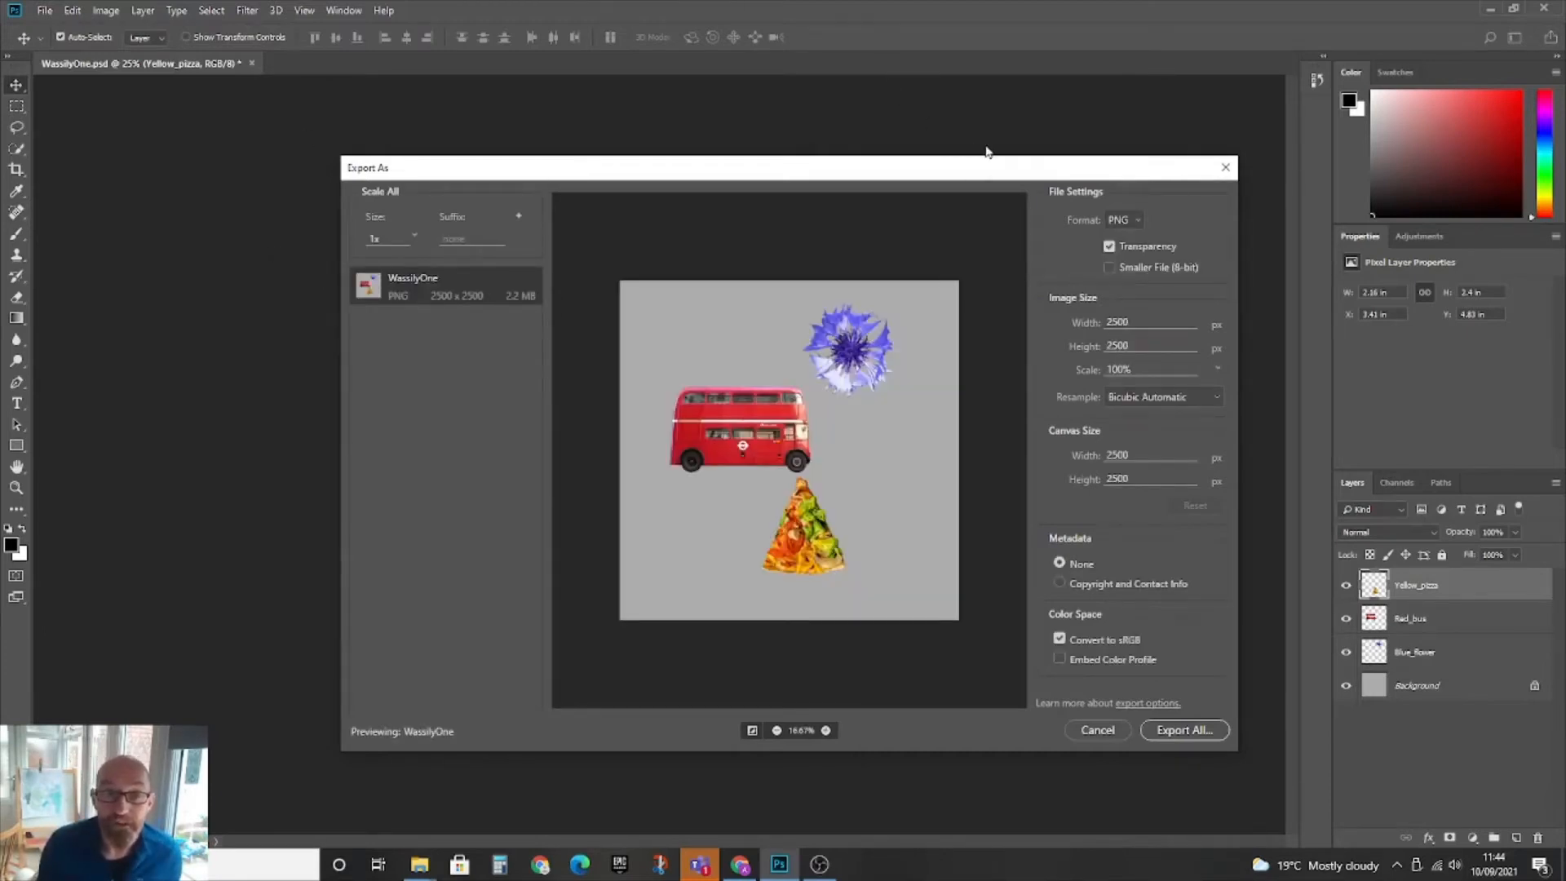
click(1139, 221)
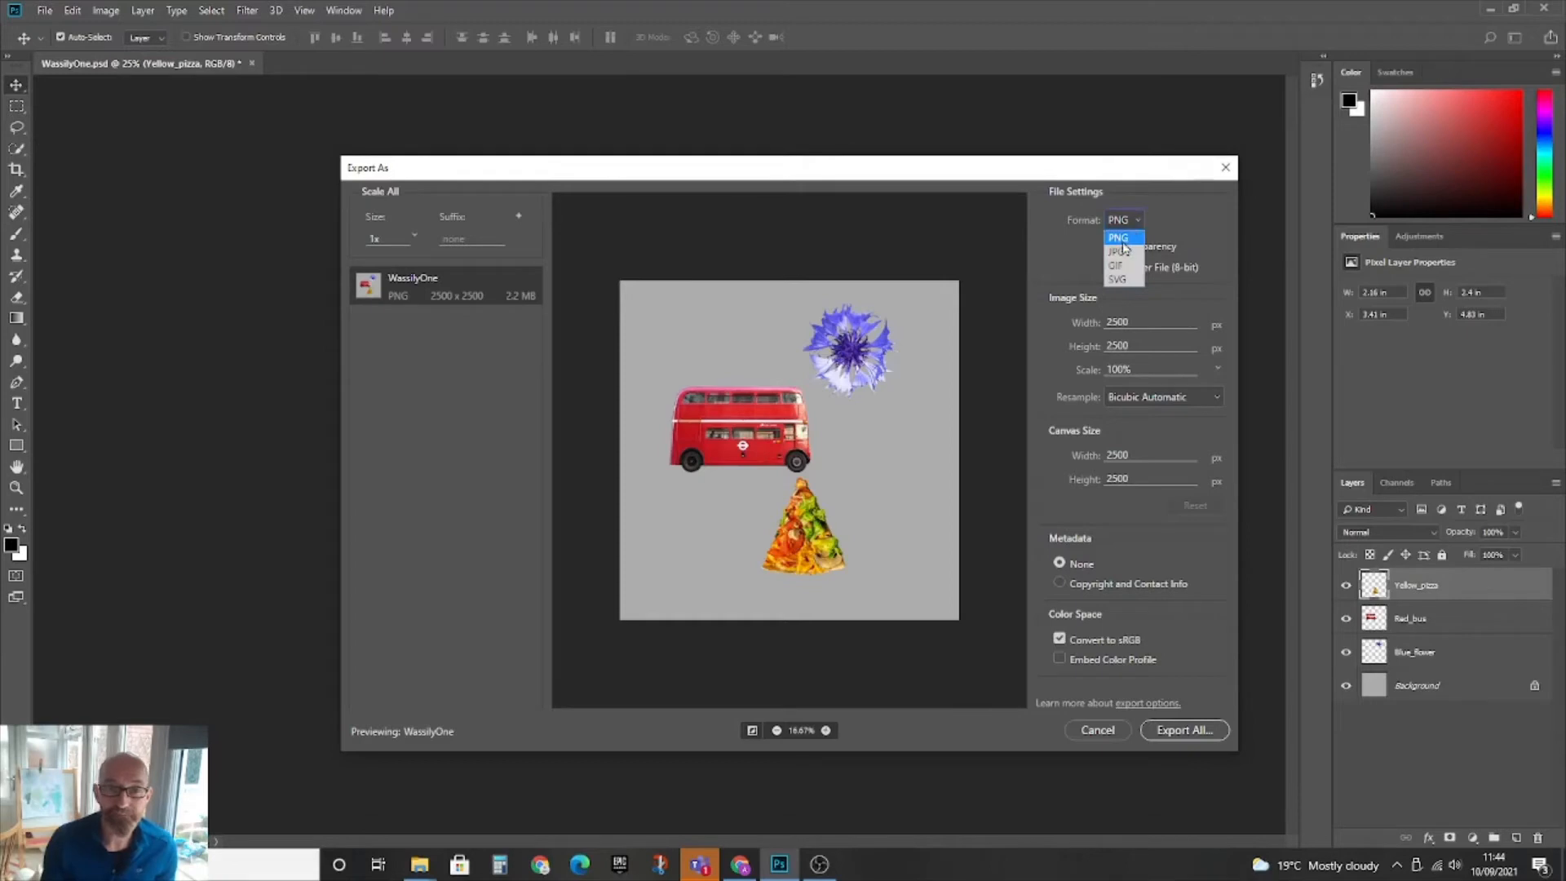
click(1119, 252)
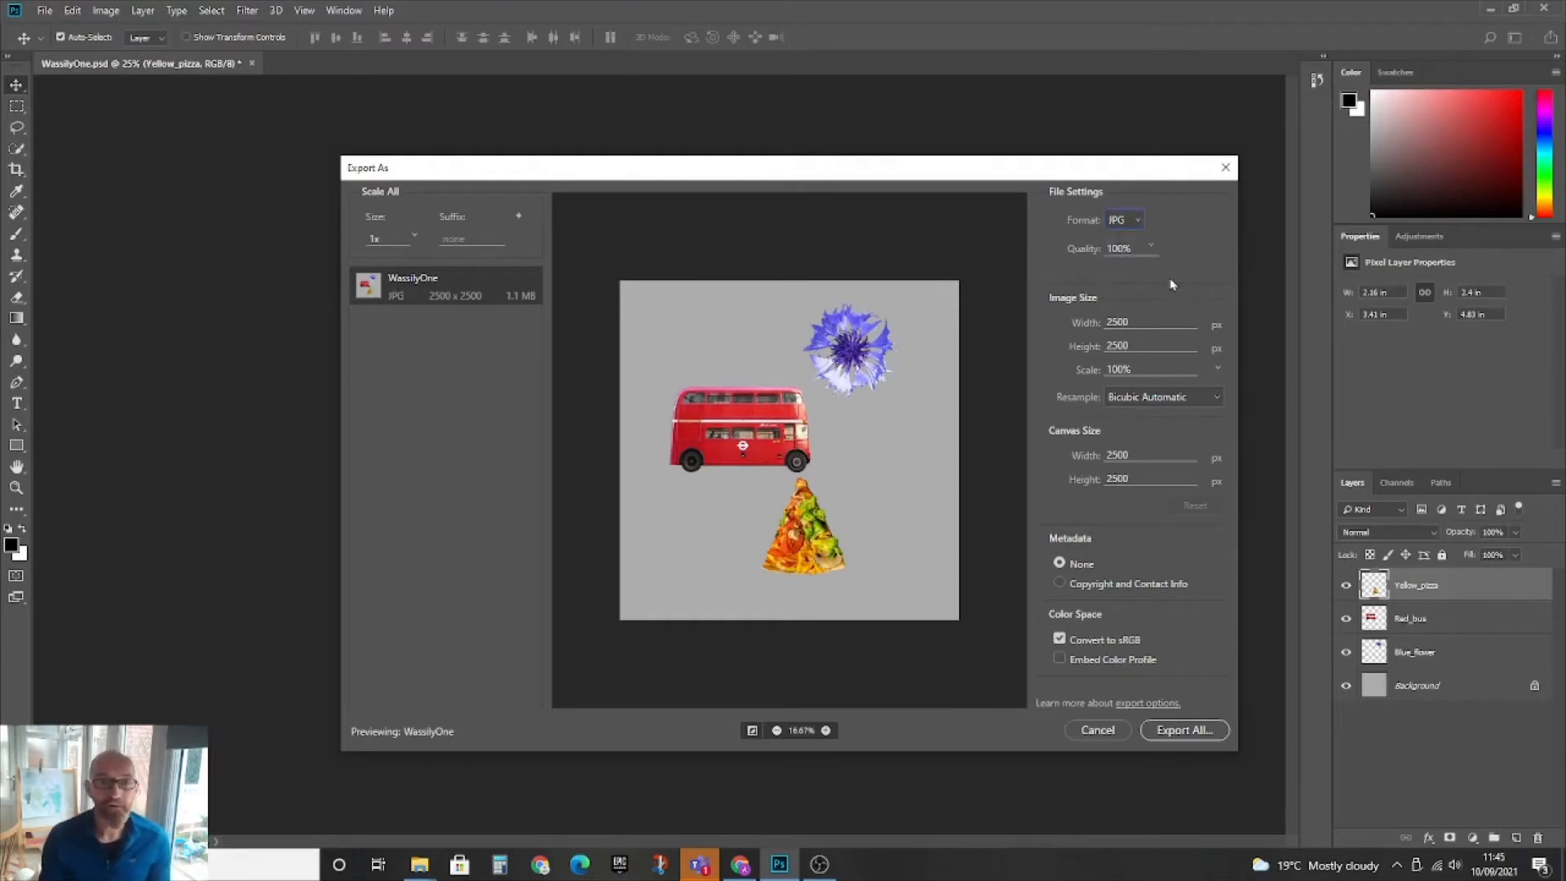
Export the composition as a JPG to the Desktop under the file name WassilyOne01
click(1187, 736)
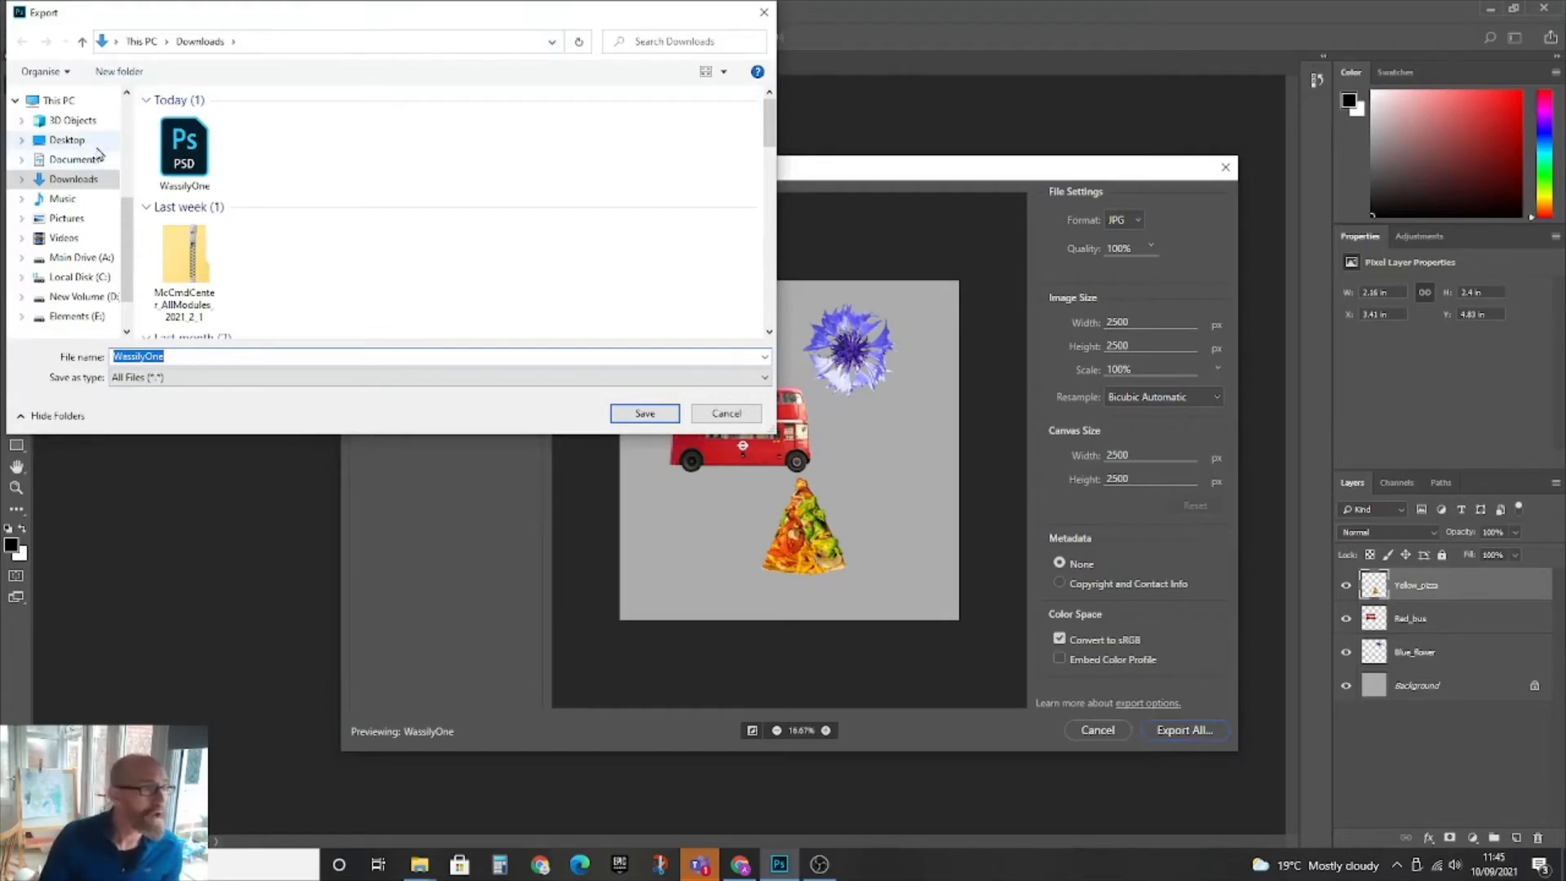
click(67, 141)
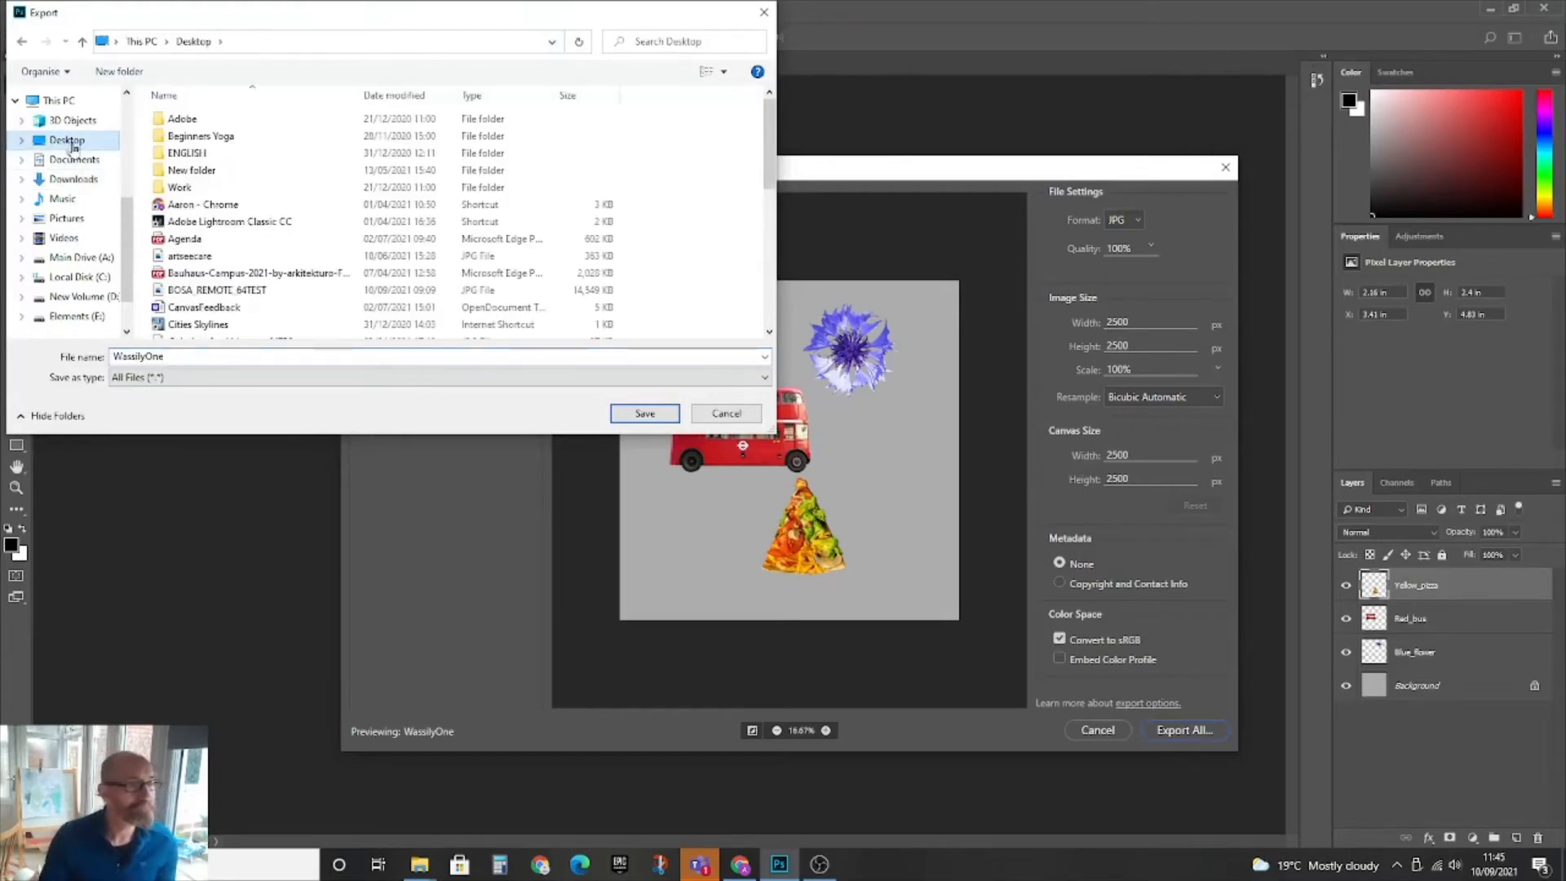
click(179, 356)
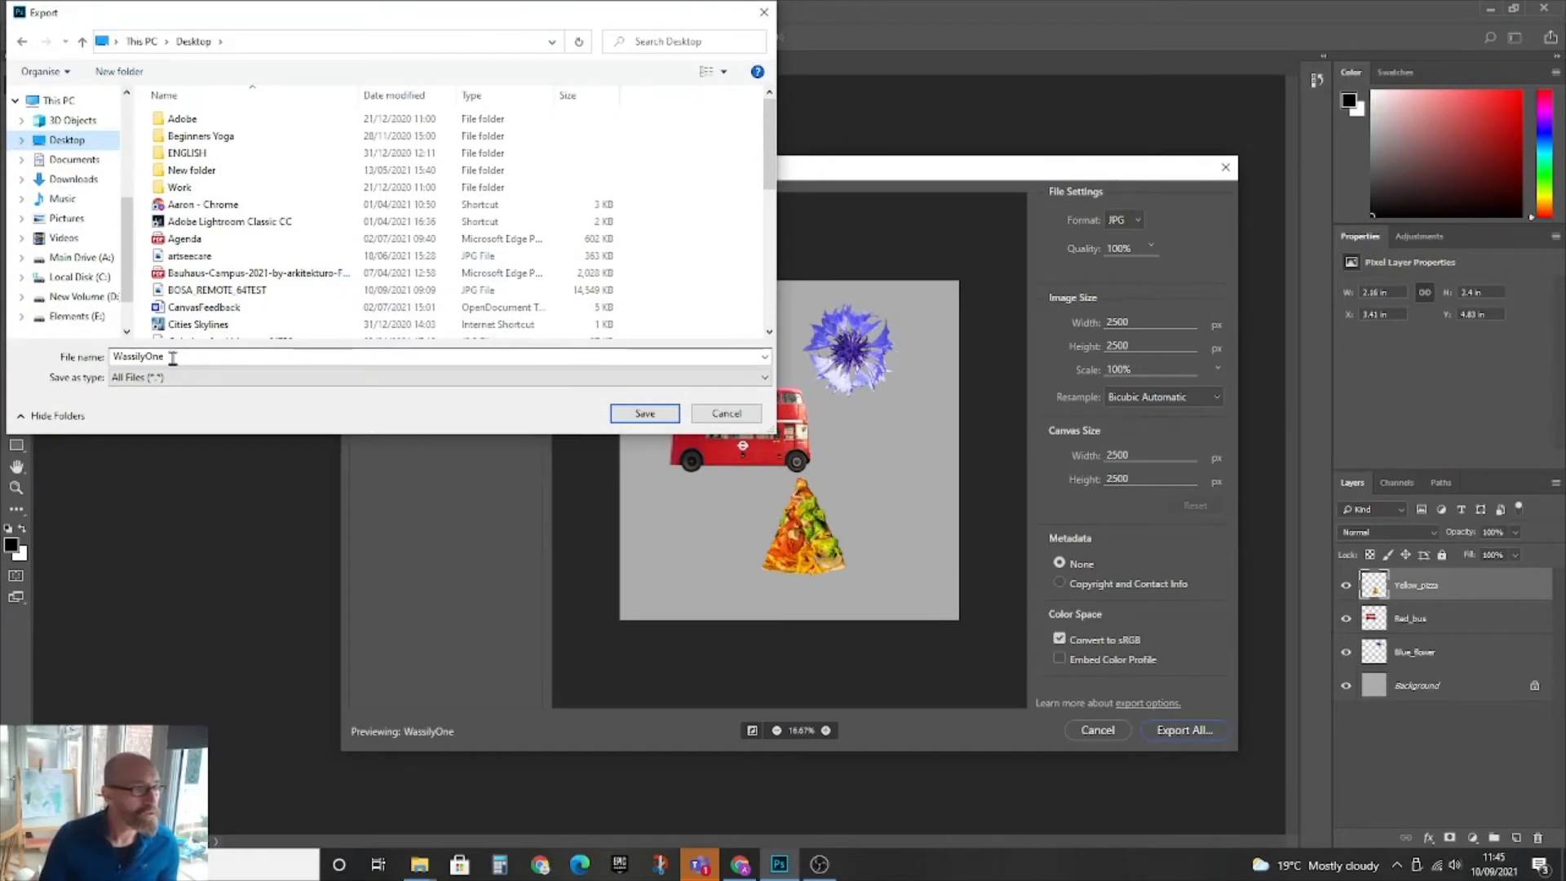
click(172, 357)
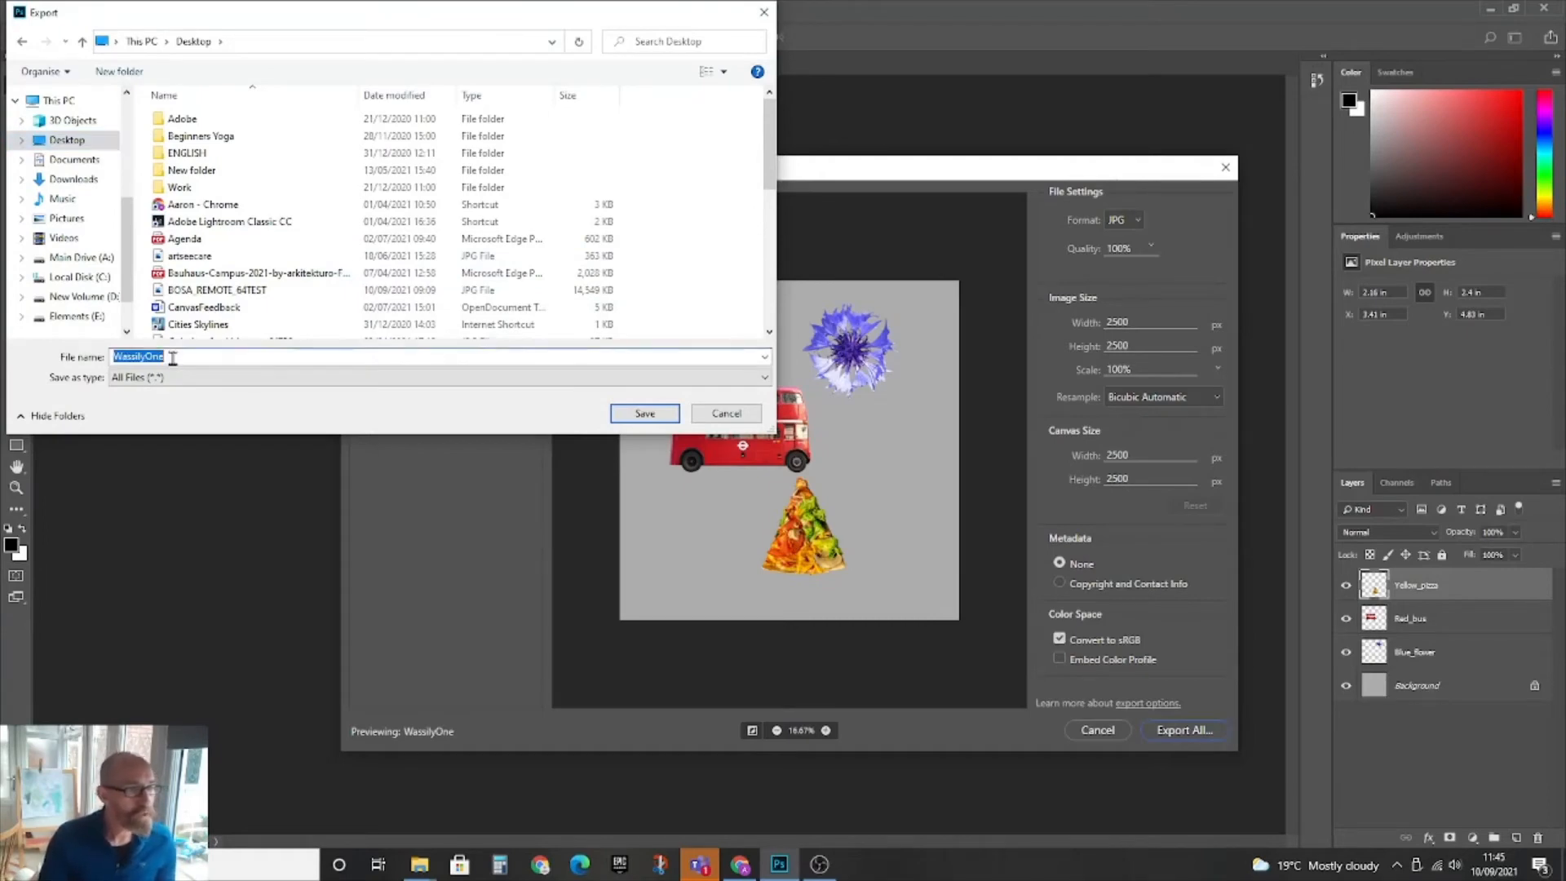
click(173, 357)
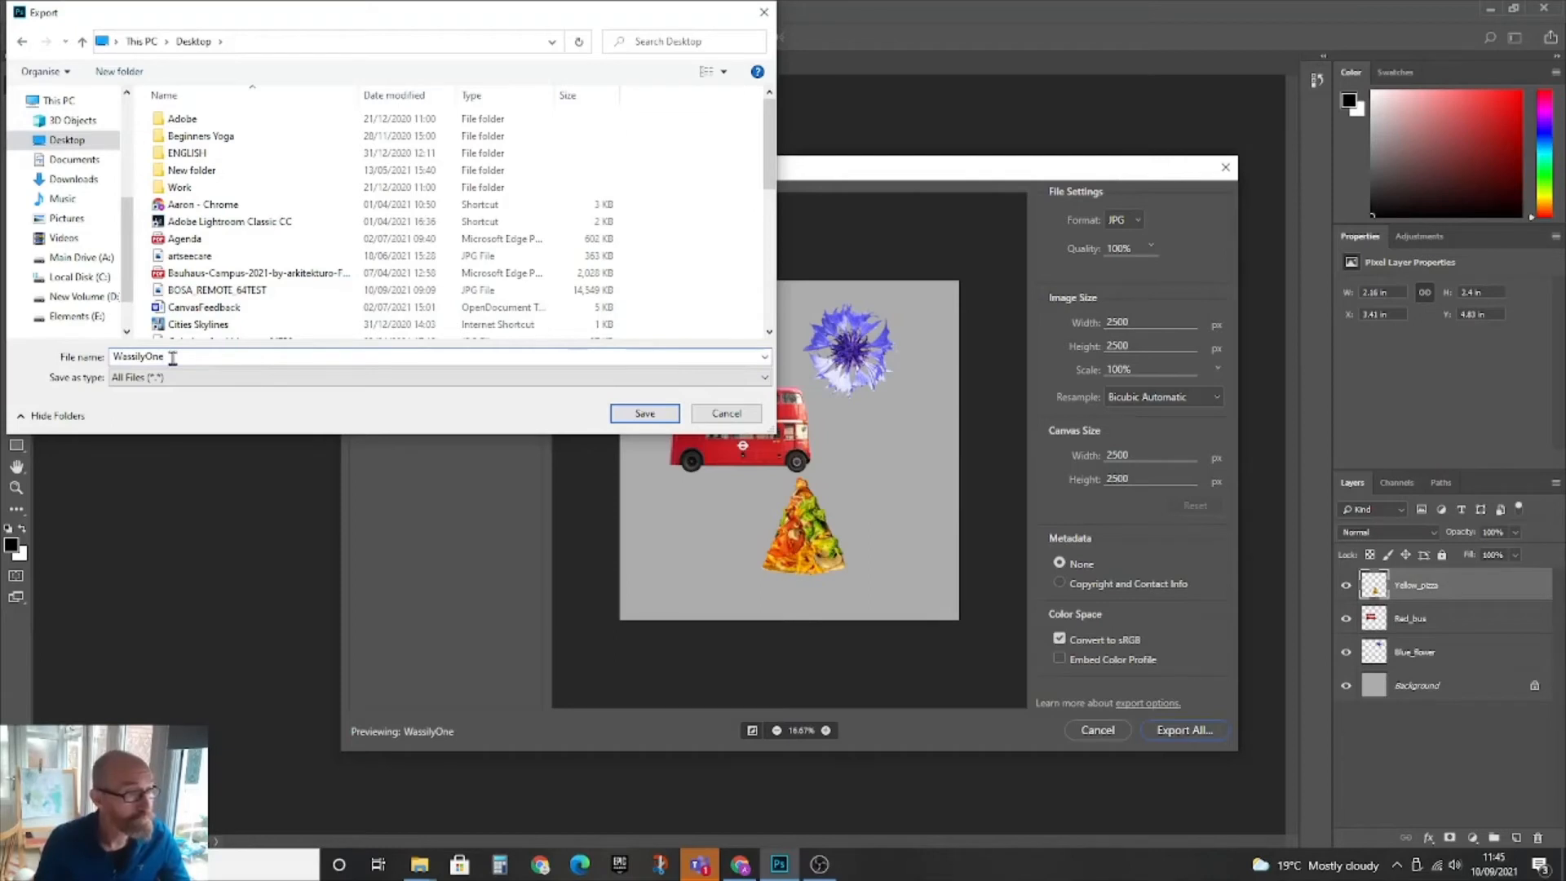
text(1)
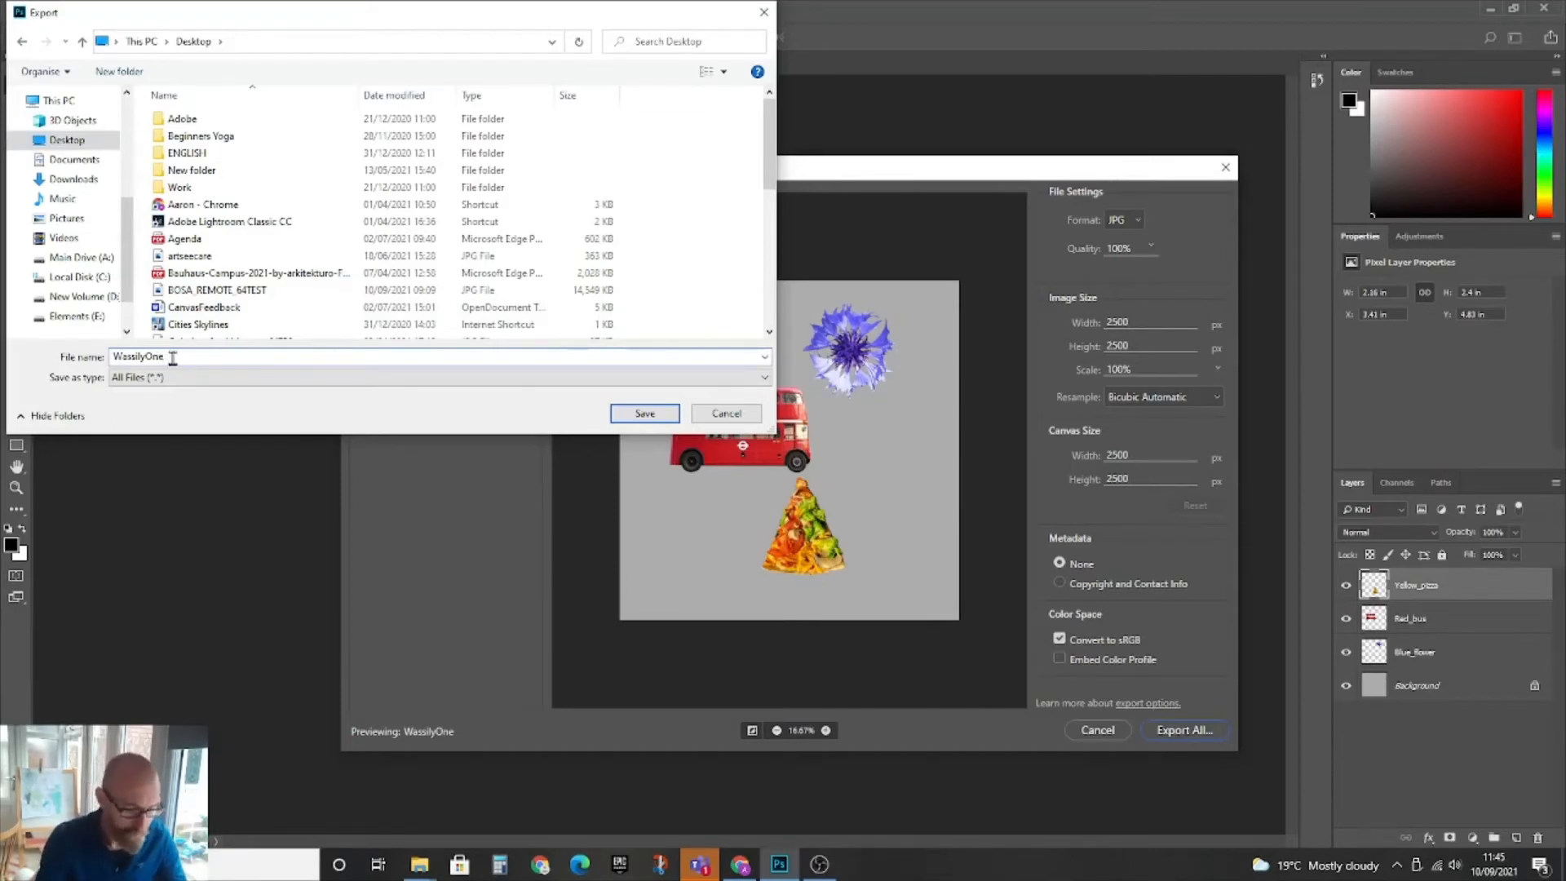
text(01)
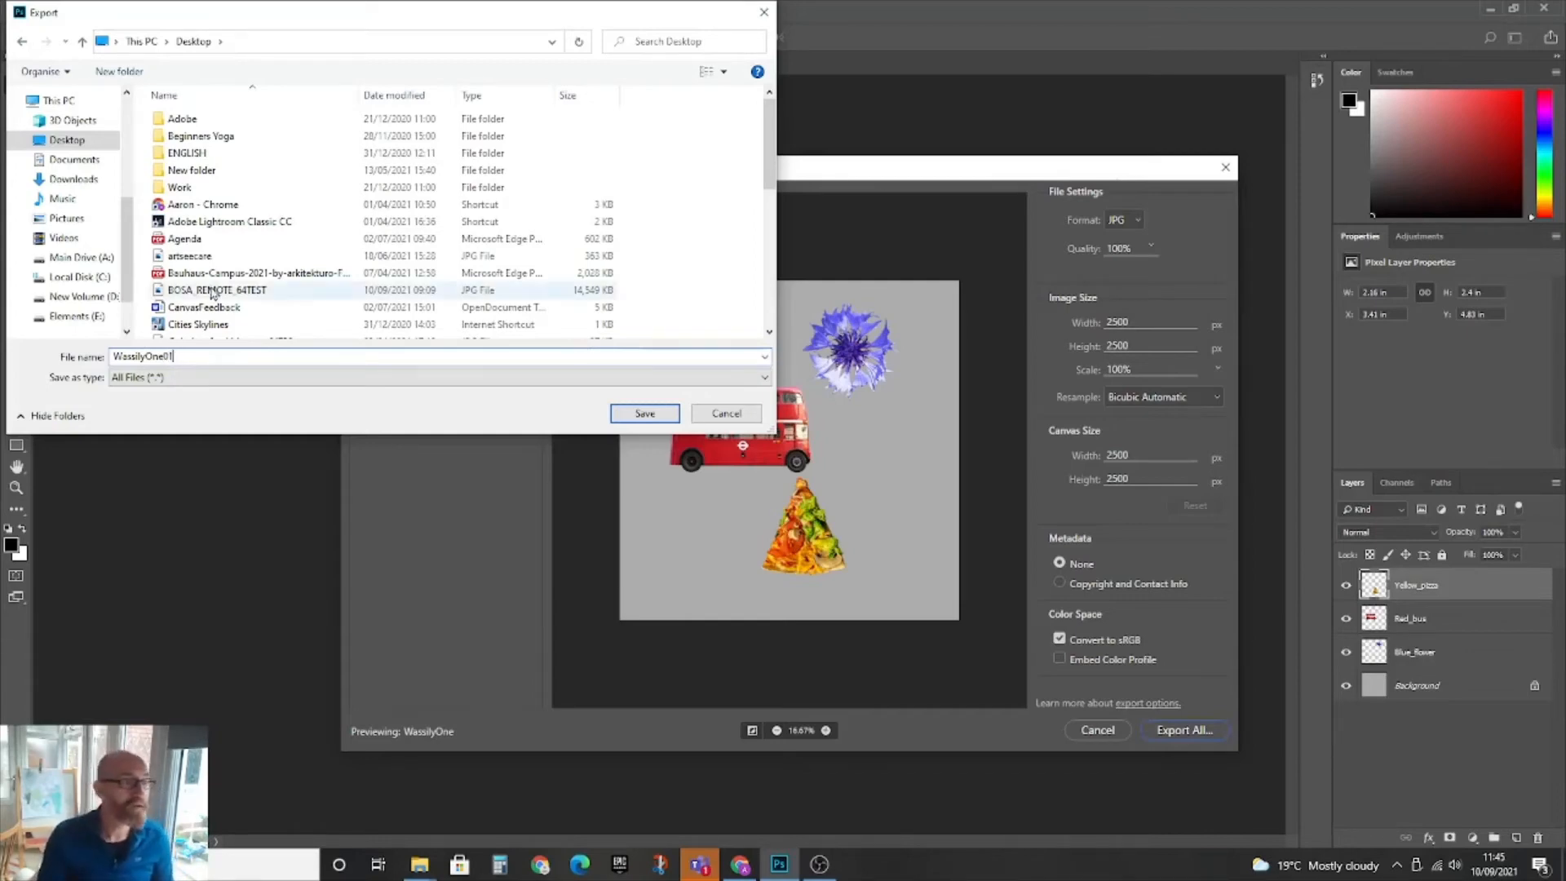
click(630, 413)
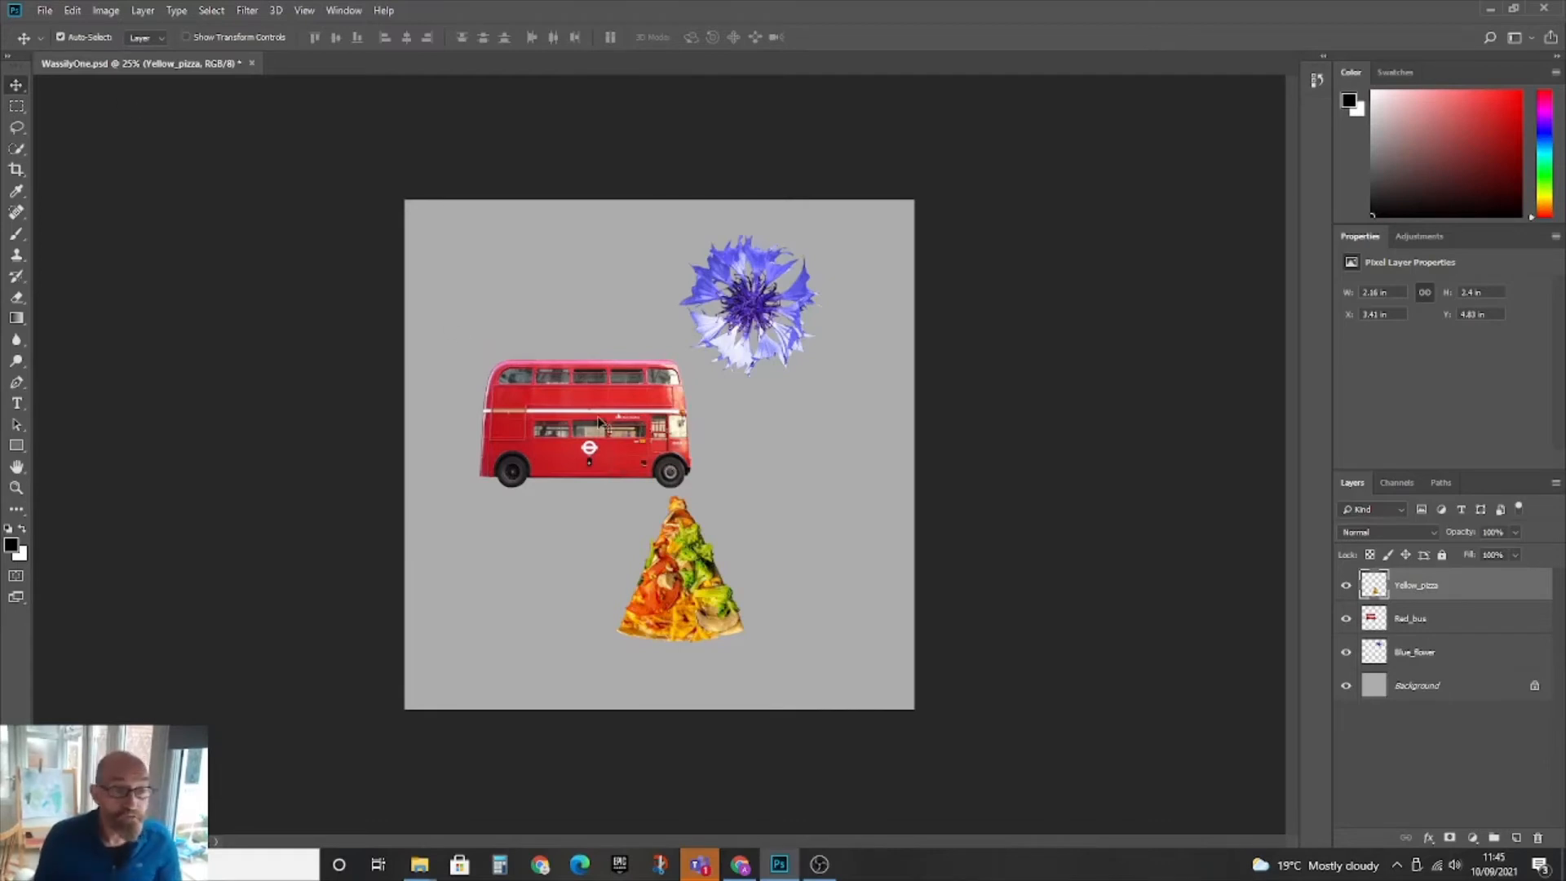
Shift the bus slightly up and left, the flower slightly right, and the pizza to about X 3.79 in, Y 5.03 in
click(598, 416)
drag(599, 416, 574, 394)
drag(738, 327, 762, 327)
drag(708, 600, 732, 612)
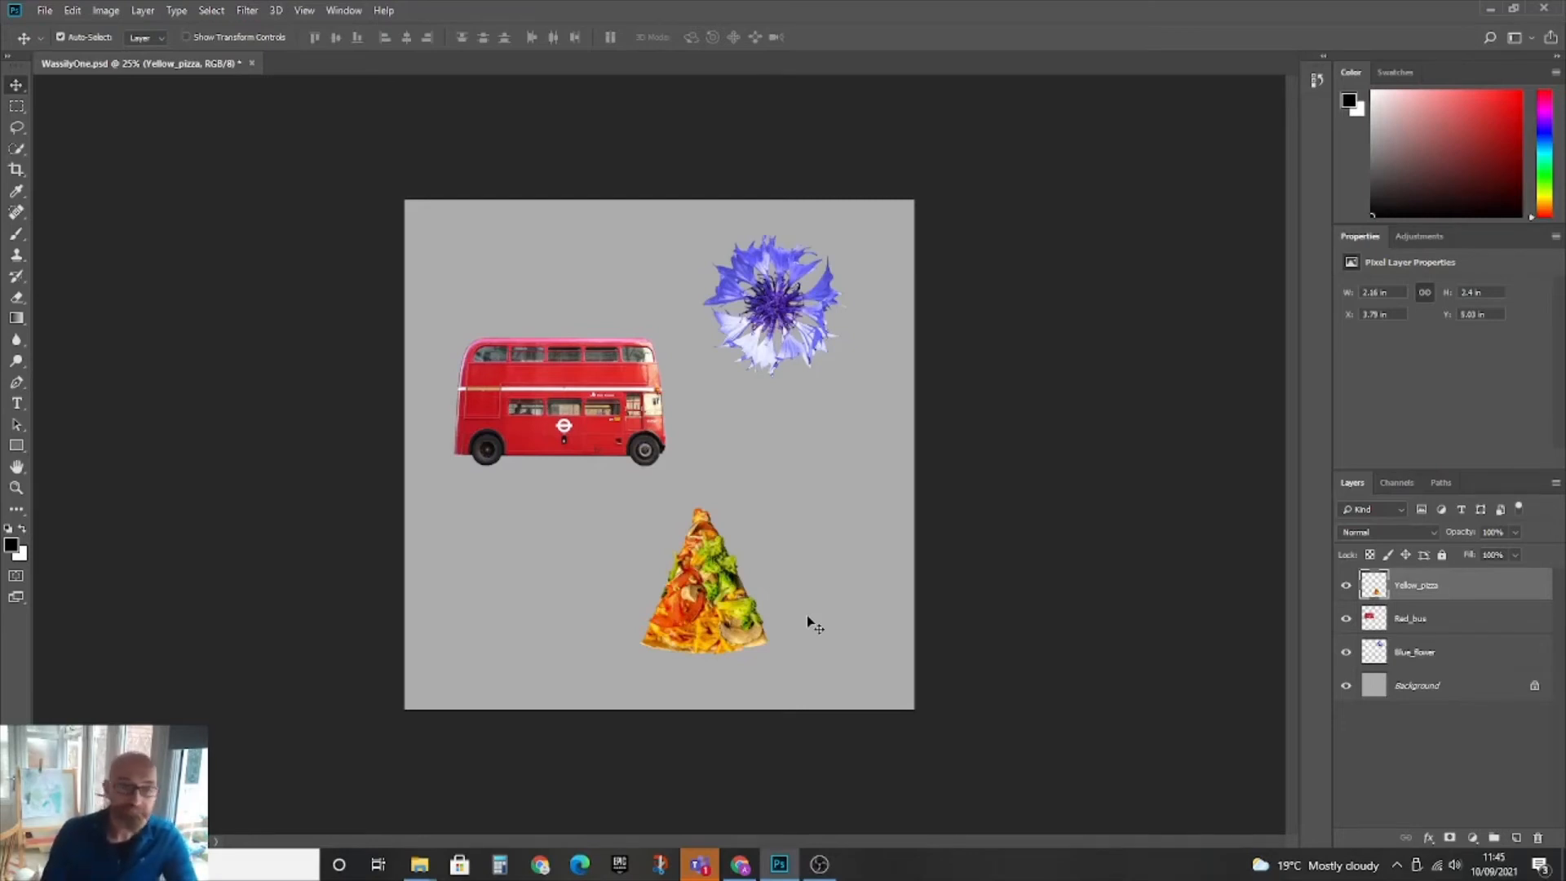
Rearrange the pizza to about X 1.08 in, Y 1.73 in, the flower to the canvas's lower left, and the bus to about X 4.17 in, Y 1.31 in
drag(703, 581, 601, 583)
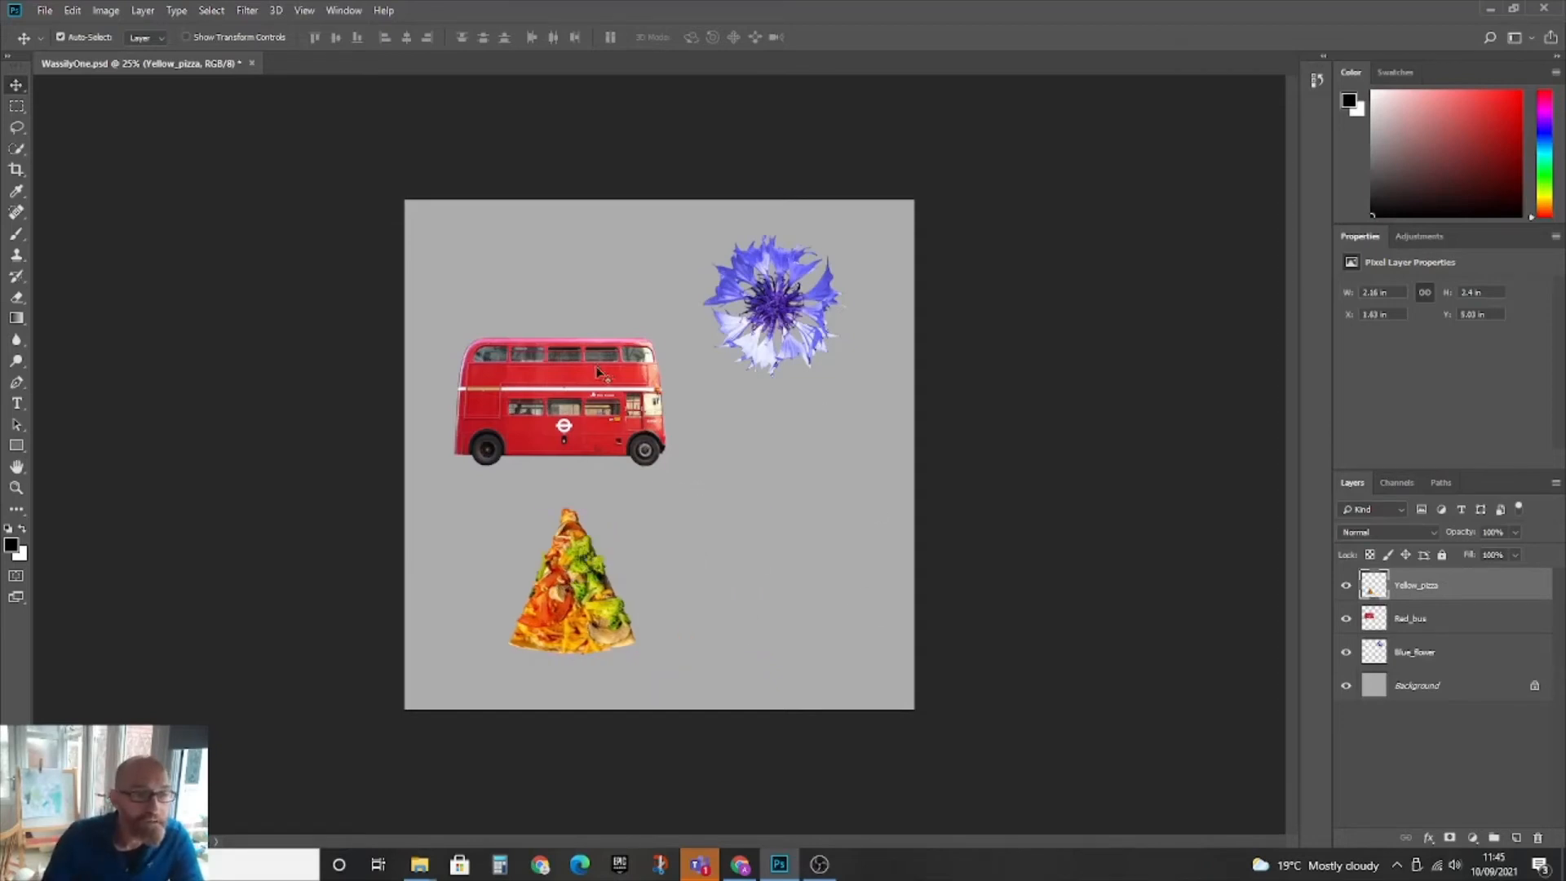
drag(563, 399, 712, 484)
drag(605, 558, 545, 359)
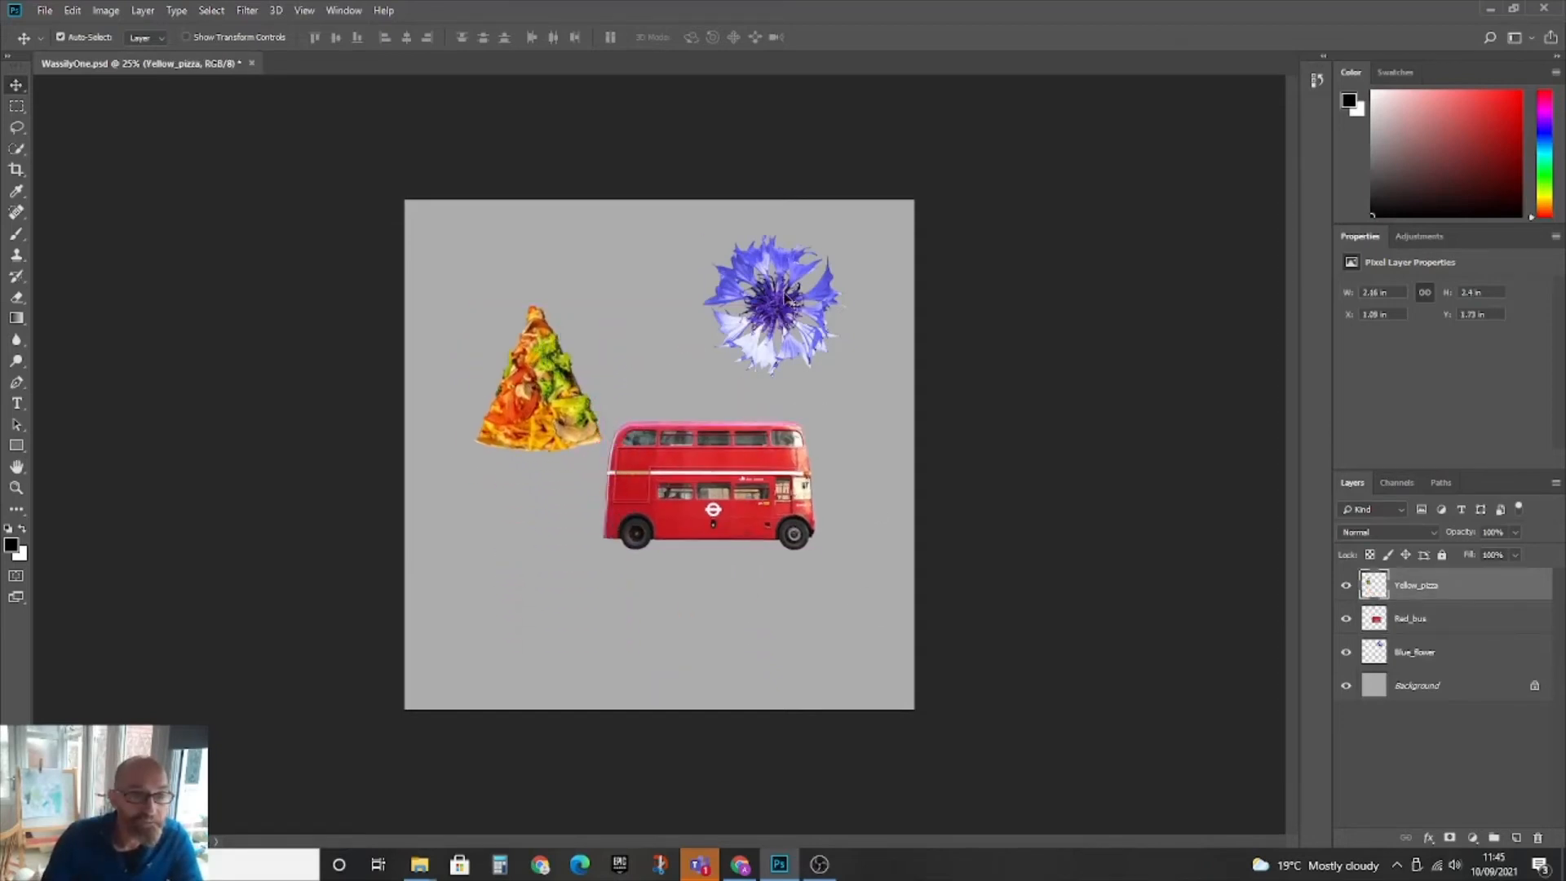
drag(792, 295, 579, 596)
drag(722, 459, 774, 321)
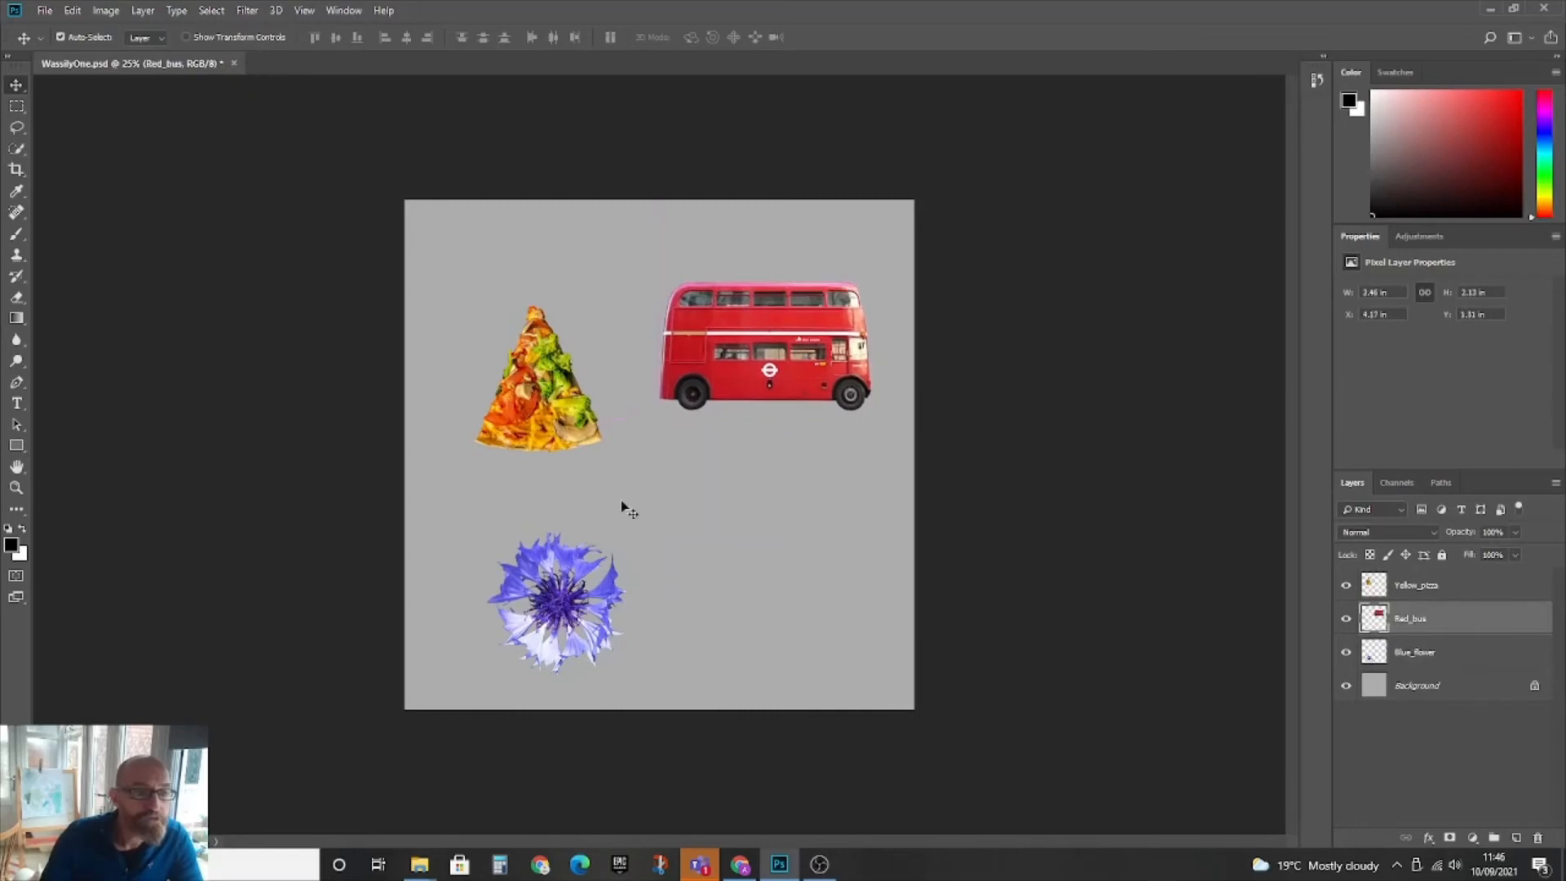
Move the pizza beneath the bus and the flower to the canvas's left side at about X 0.75 in, Y 2.12 in
drag(591, 596, 627, 580)
drag(578, 394, 808, 530)
drag(591, 587, 519, 401)
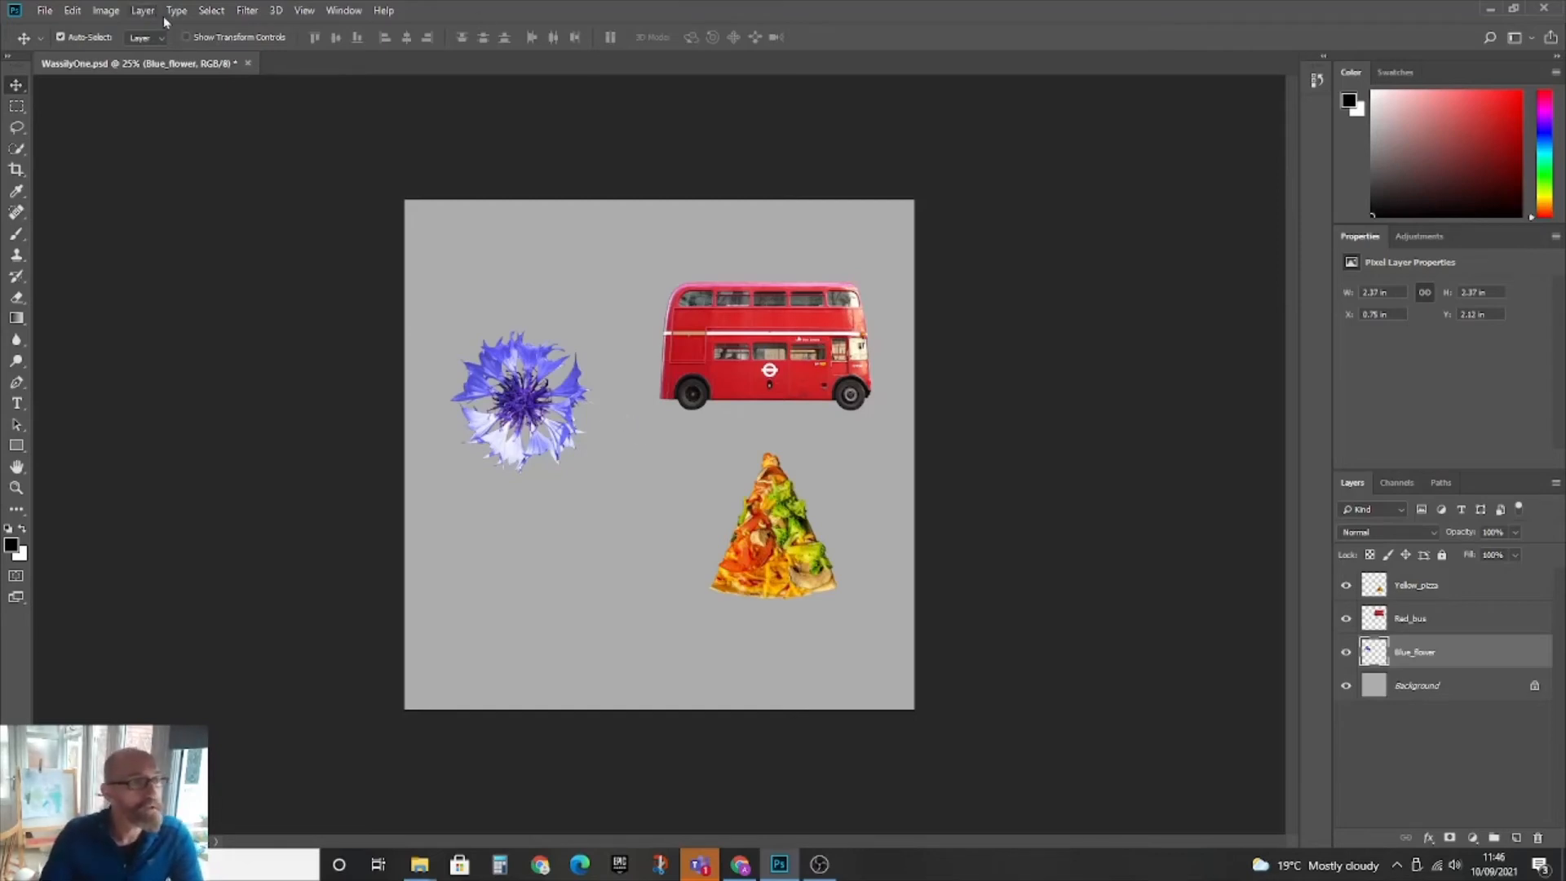
Enlarge the flower with Free Transform to about 346% and place it running off the canvas's lower-left corner, at about X -2.1 in, Y 1.86 in
click(80, 12)
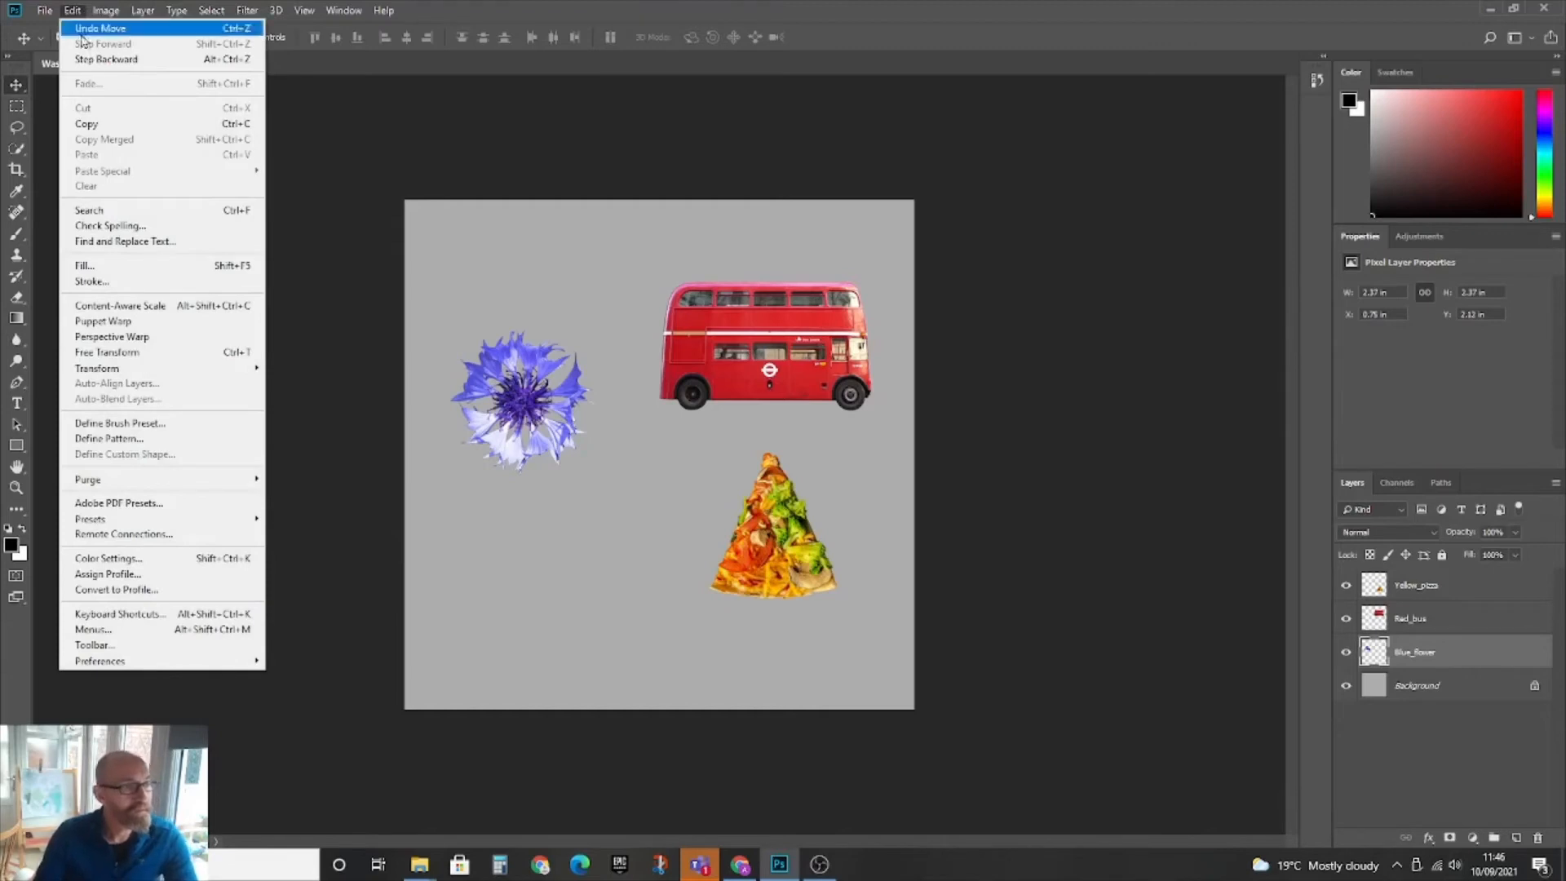
click(112, 356)
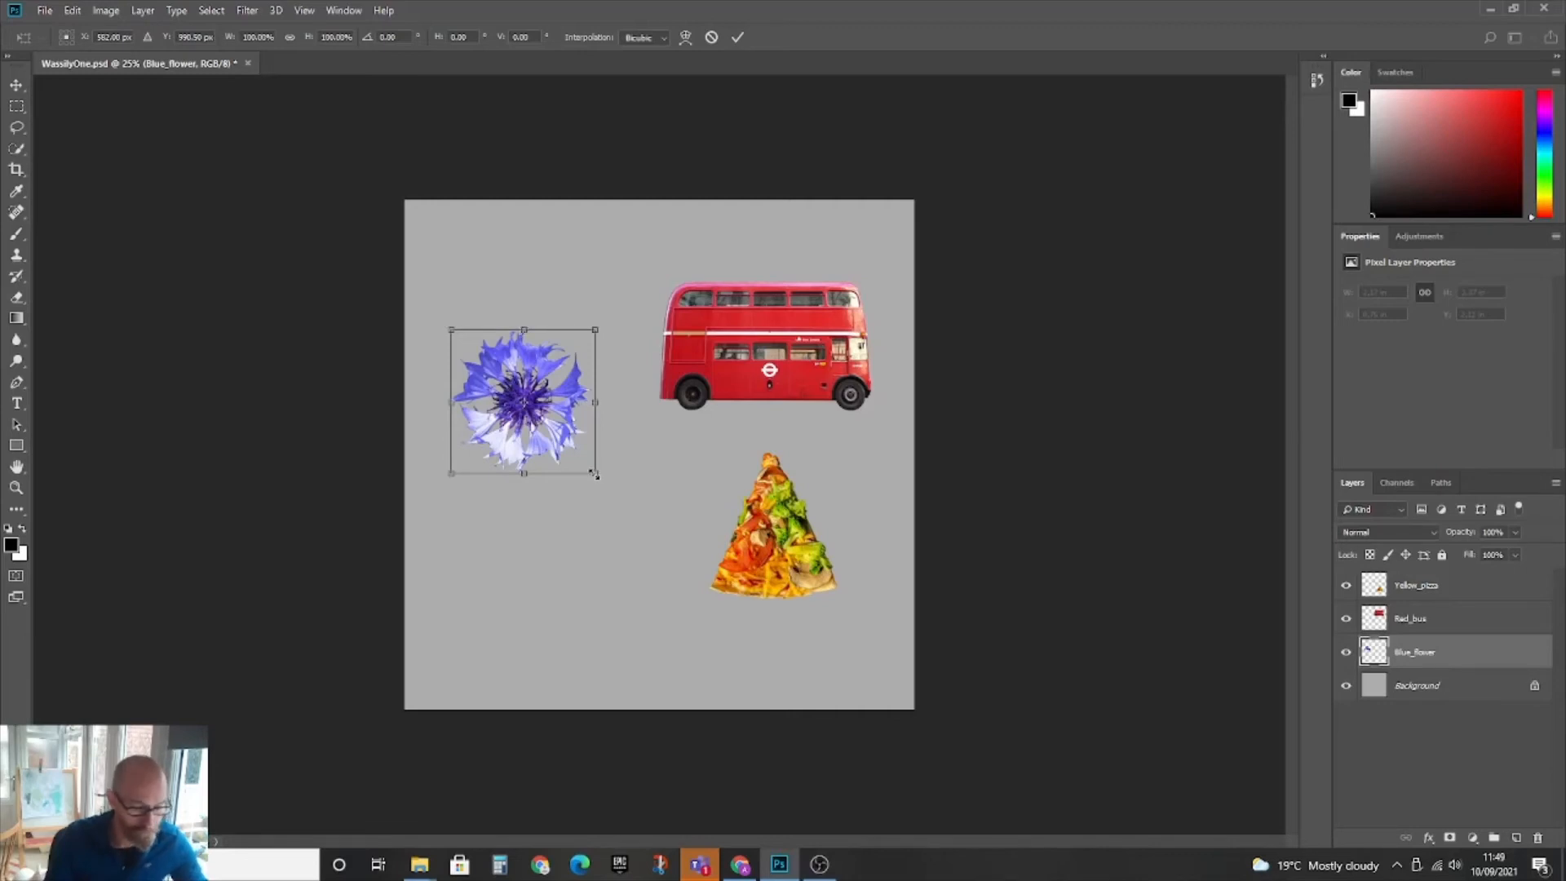
drag(596, 474, 840, 700)
drag(667, 530, 515, 654)
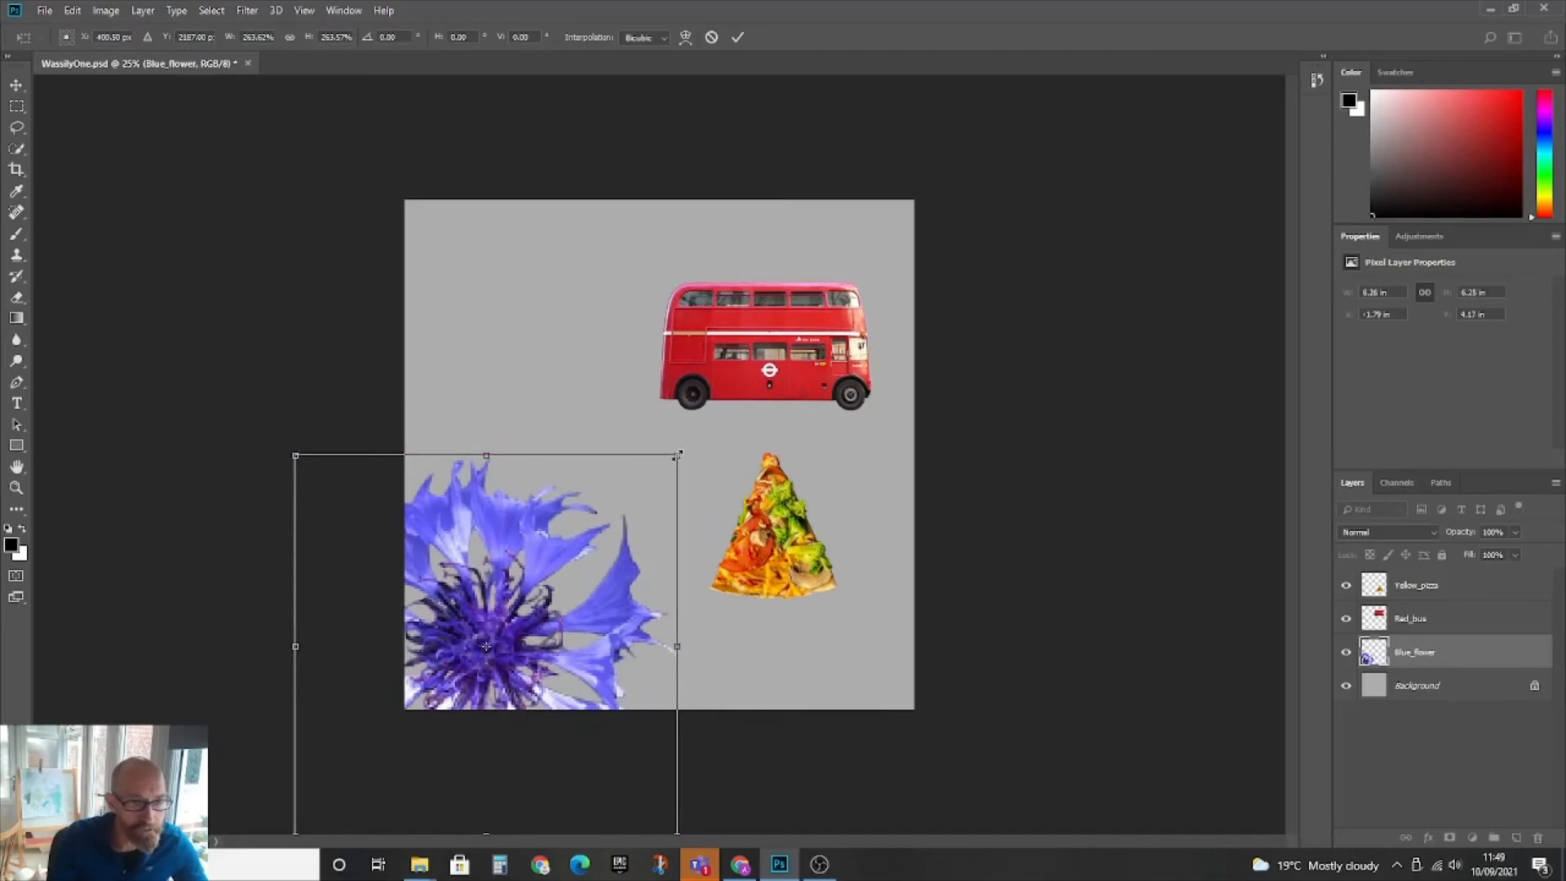
drag(692, 454, 790, 322)
drag(618, 610, 595, 589)
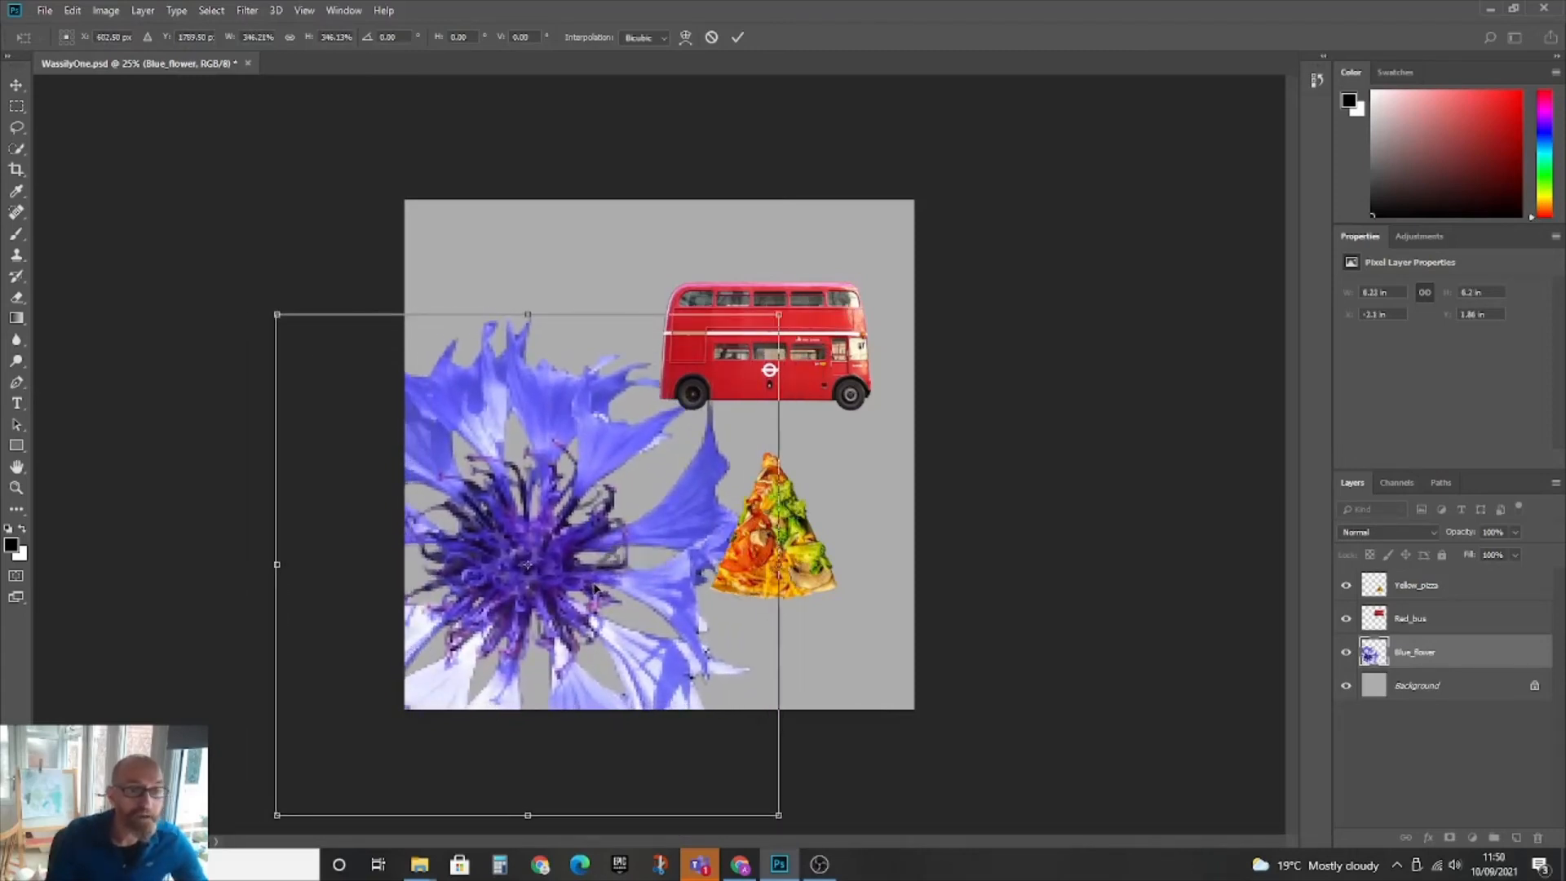
click(738, 38)
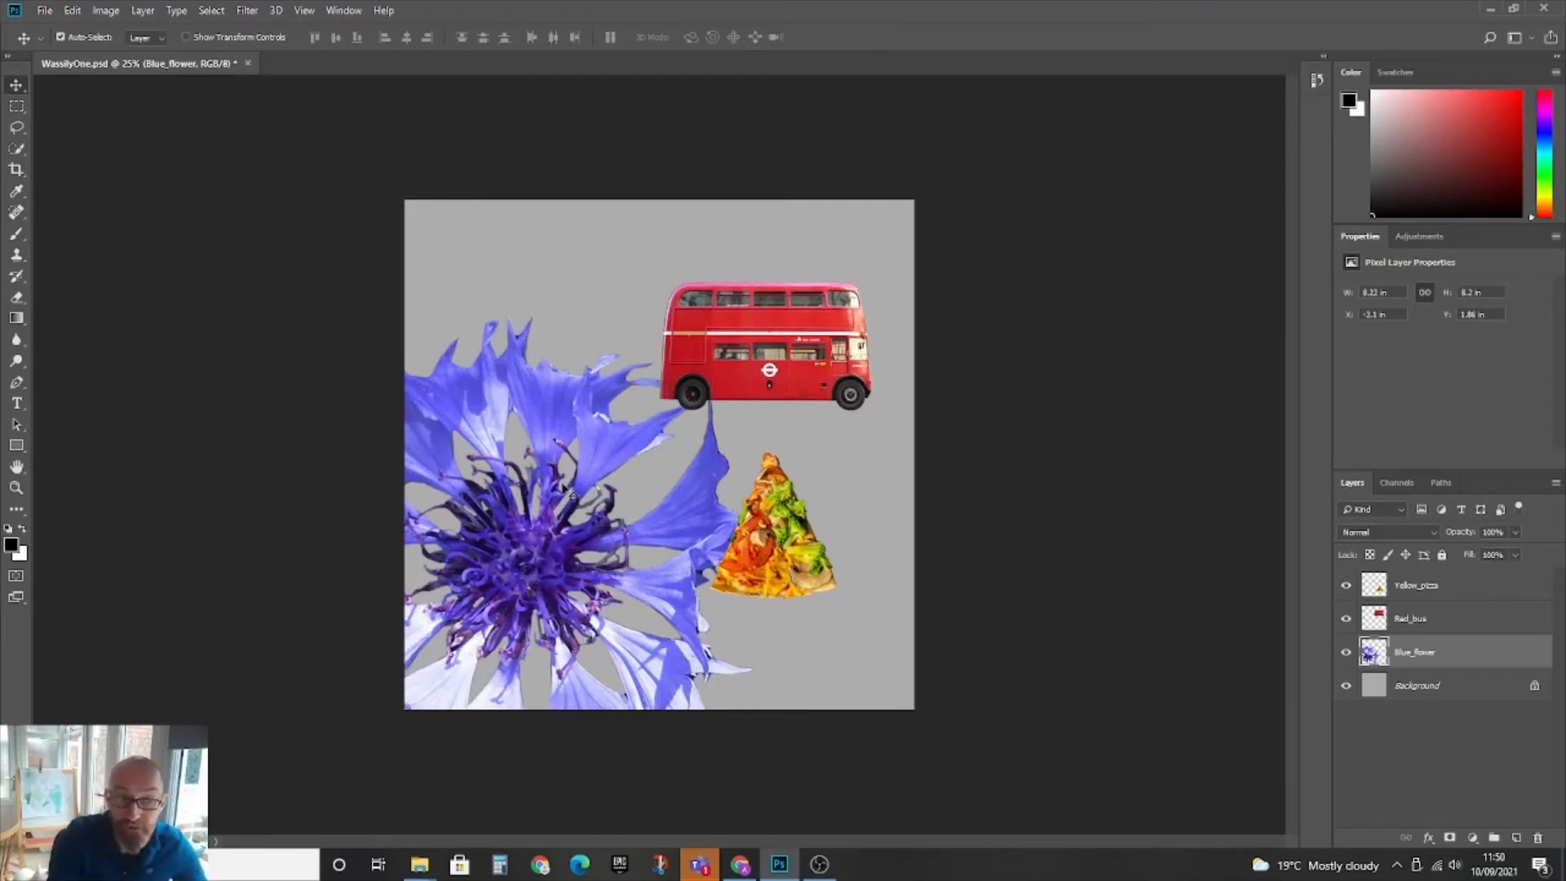
Place the bus in the canvas's upper-right corner and the pizza directly beneath it, at about X 5.7 in, Y 2.7 in
drag(732, 341, 644, 267)
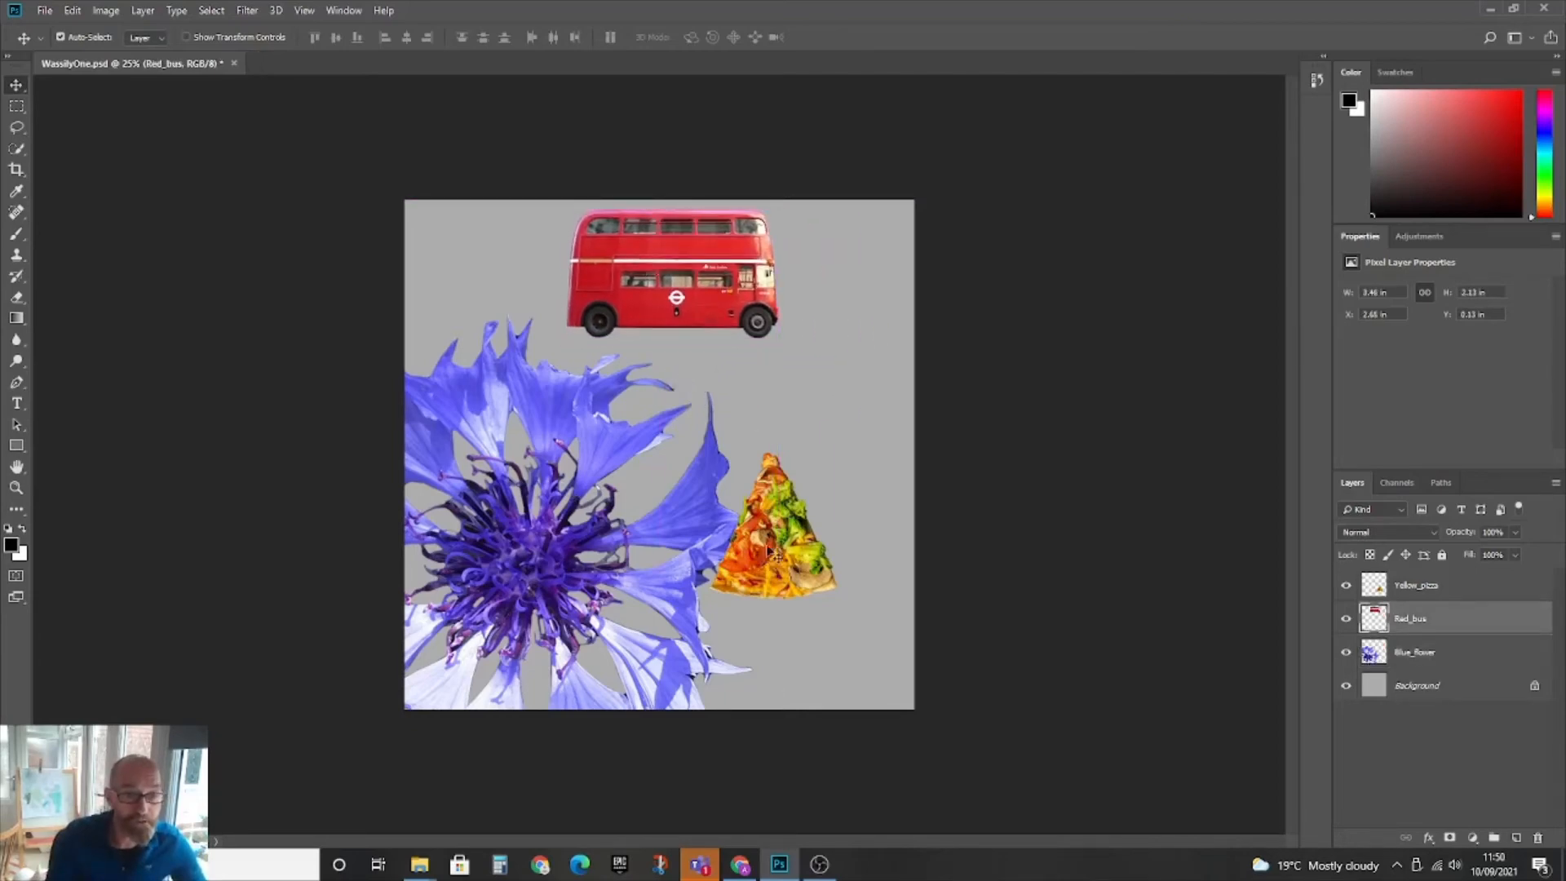
drag(777, 554, 838, 650)
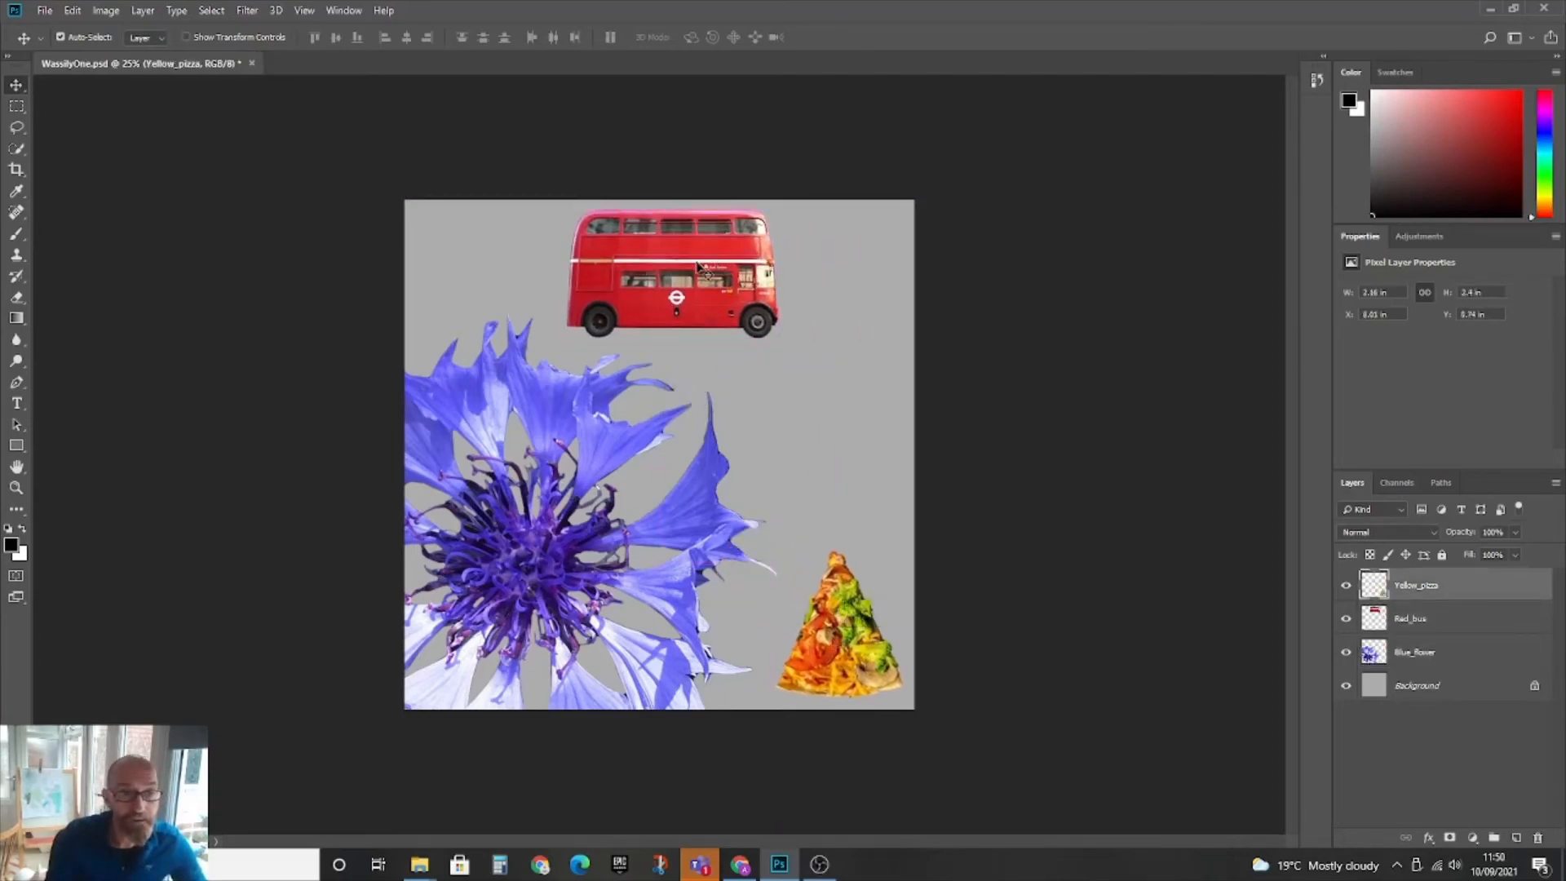
drag(698, 266, 806, 275)
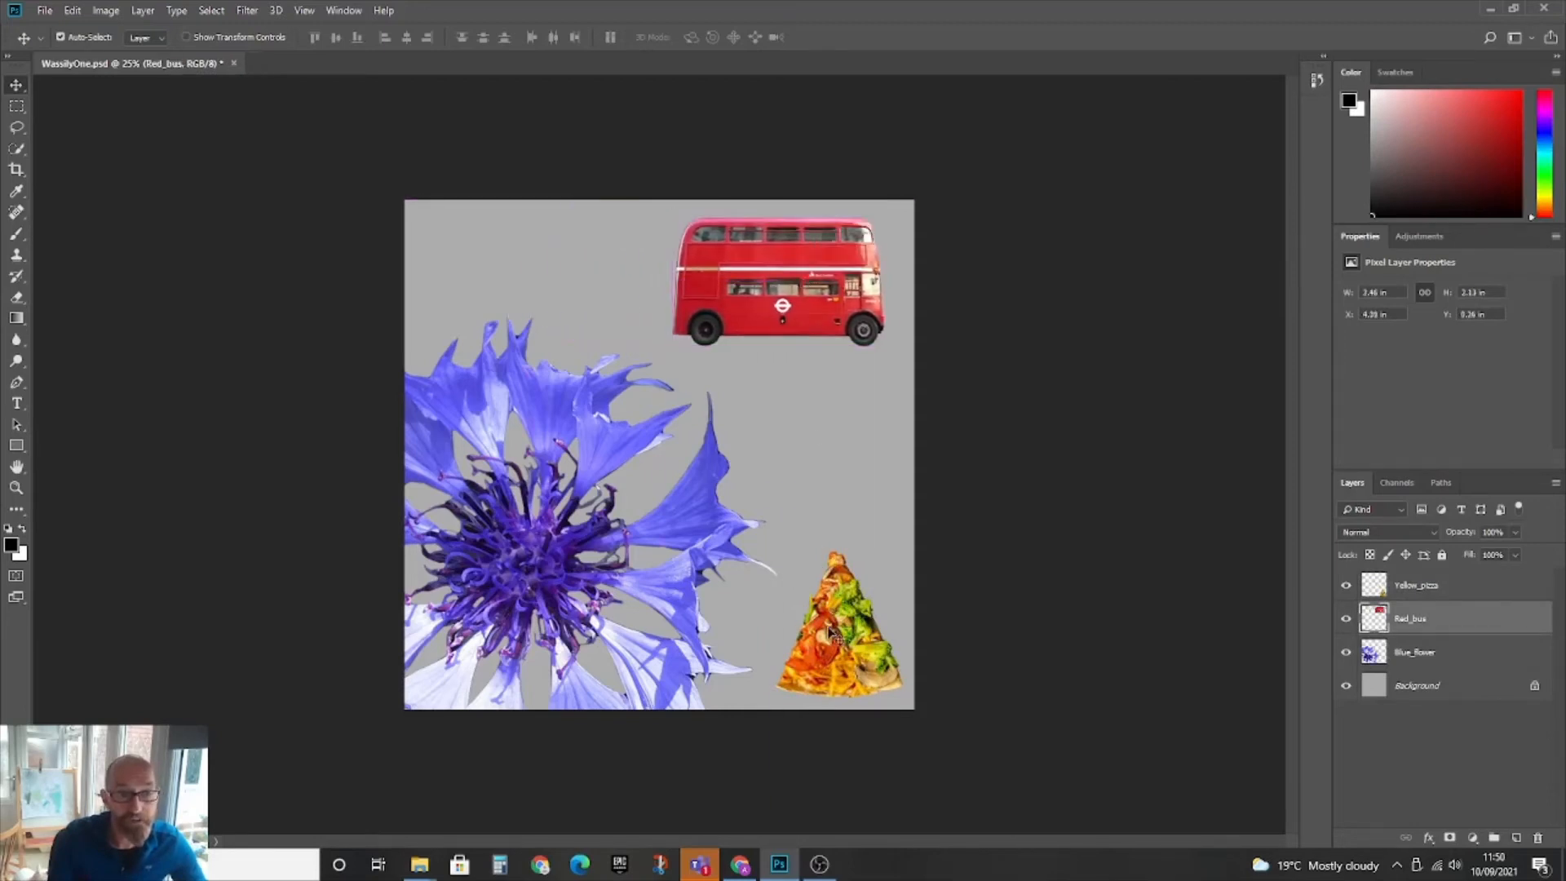
drag(840, 638, 817, 445)
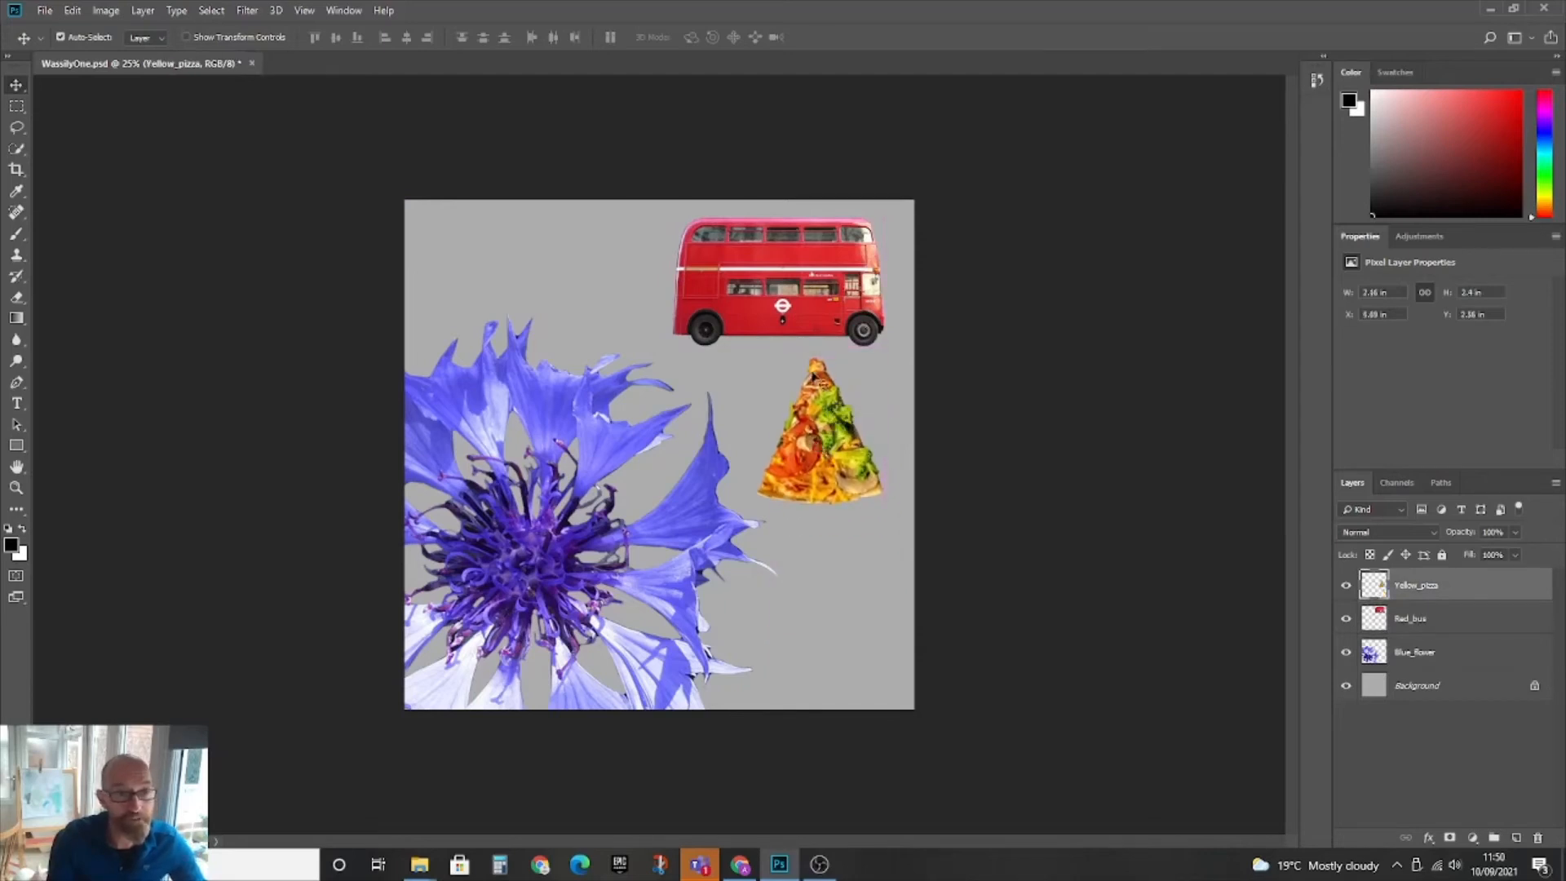
drag(803, 282, 803, 293)
drag(824, 448, 826, 454)
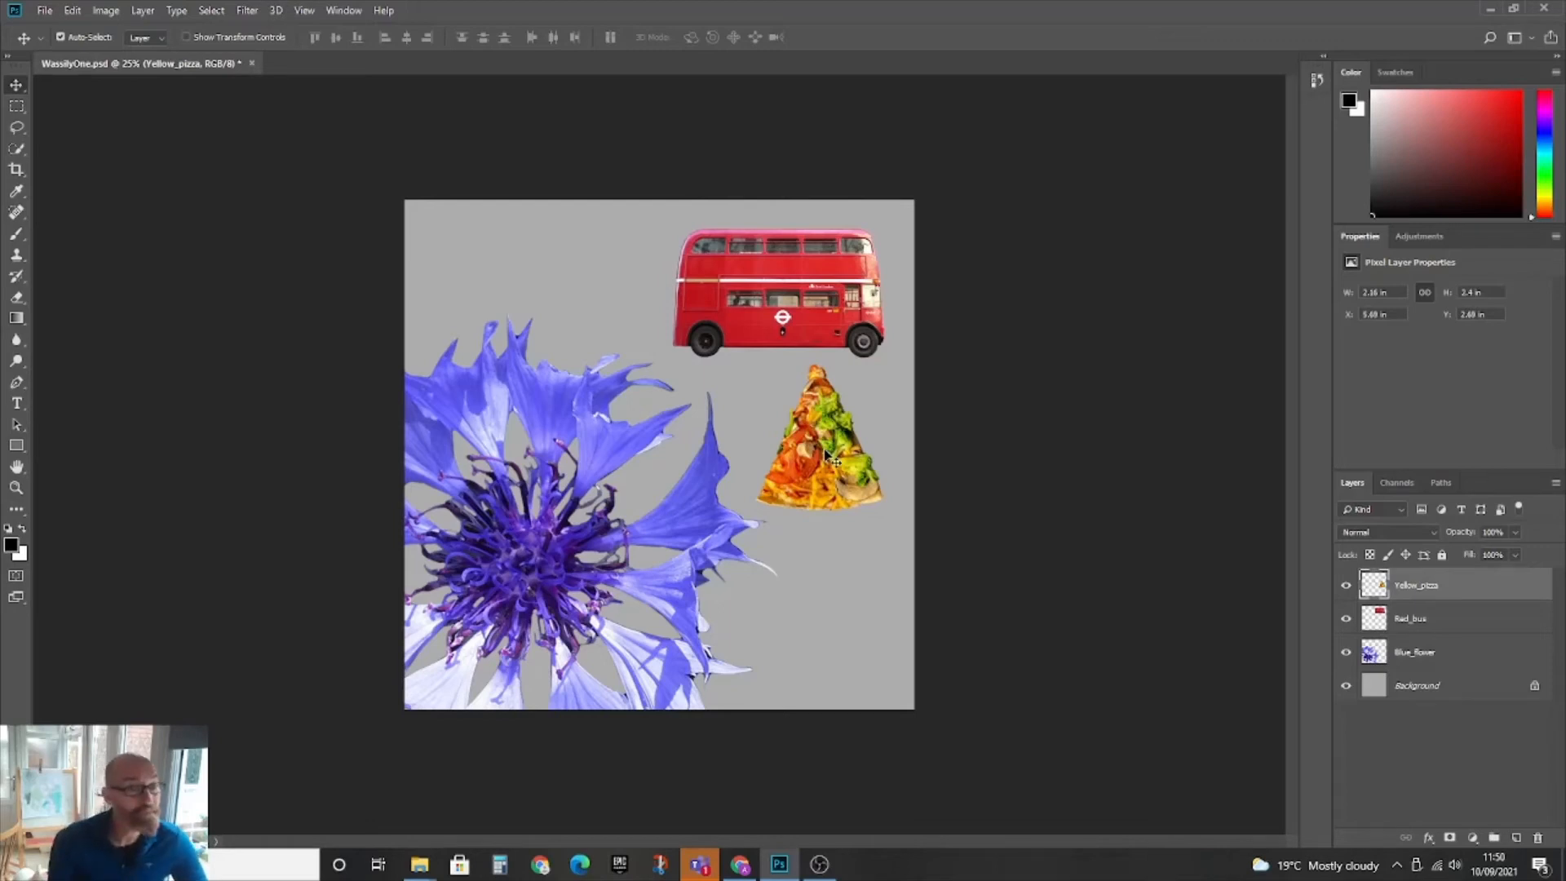
Export the new arrangement as a JPG to the Desktop under the file name WassilyOne02
click(44, 10)
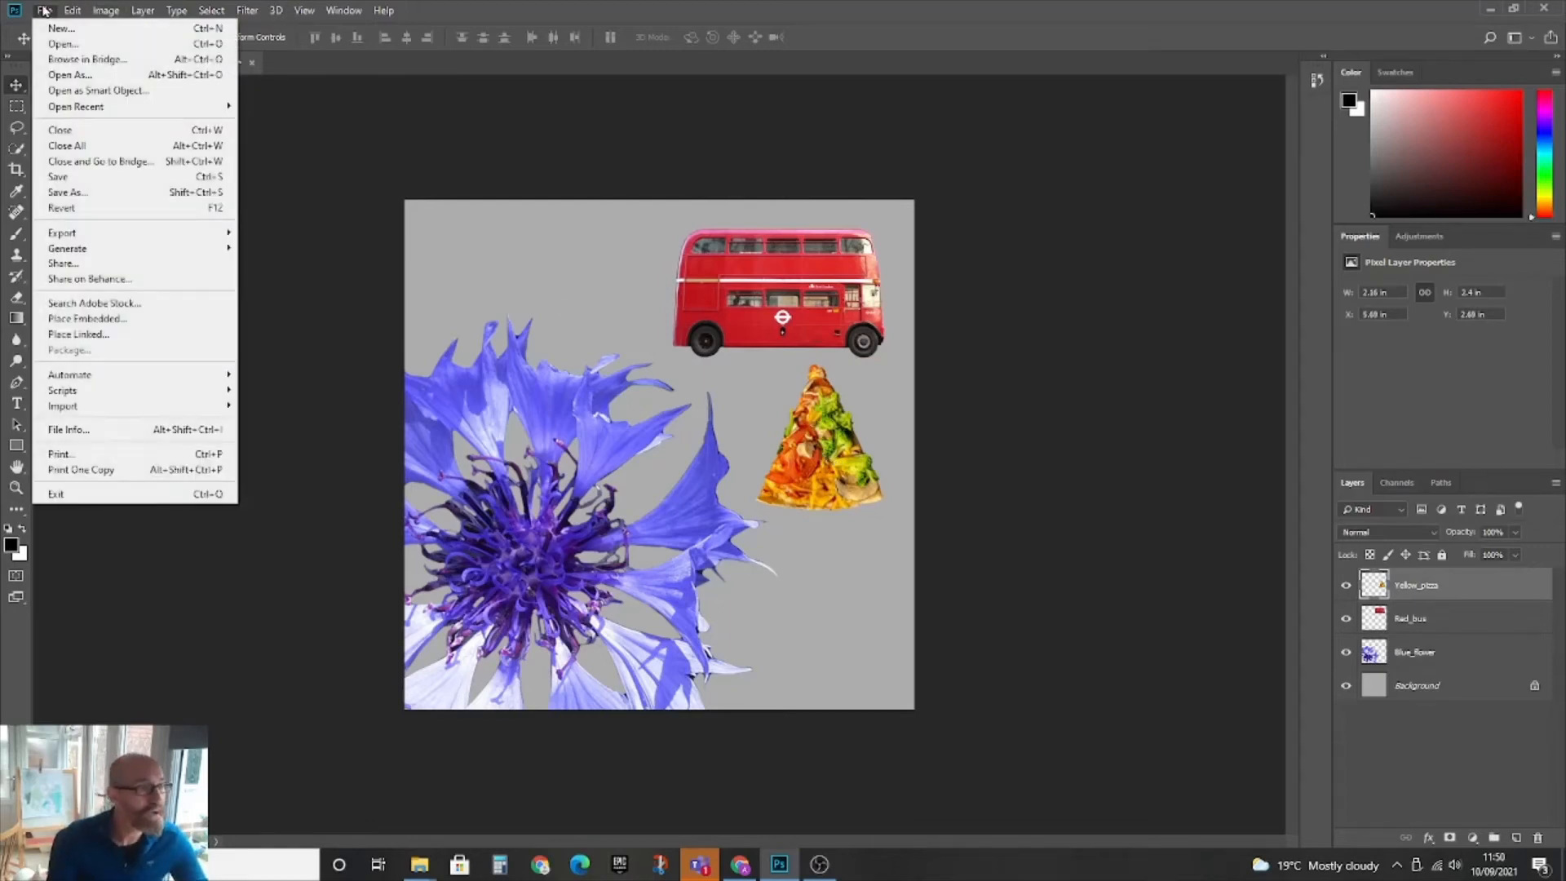
mouse_move(112, 234)
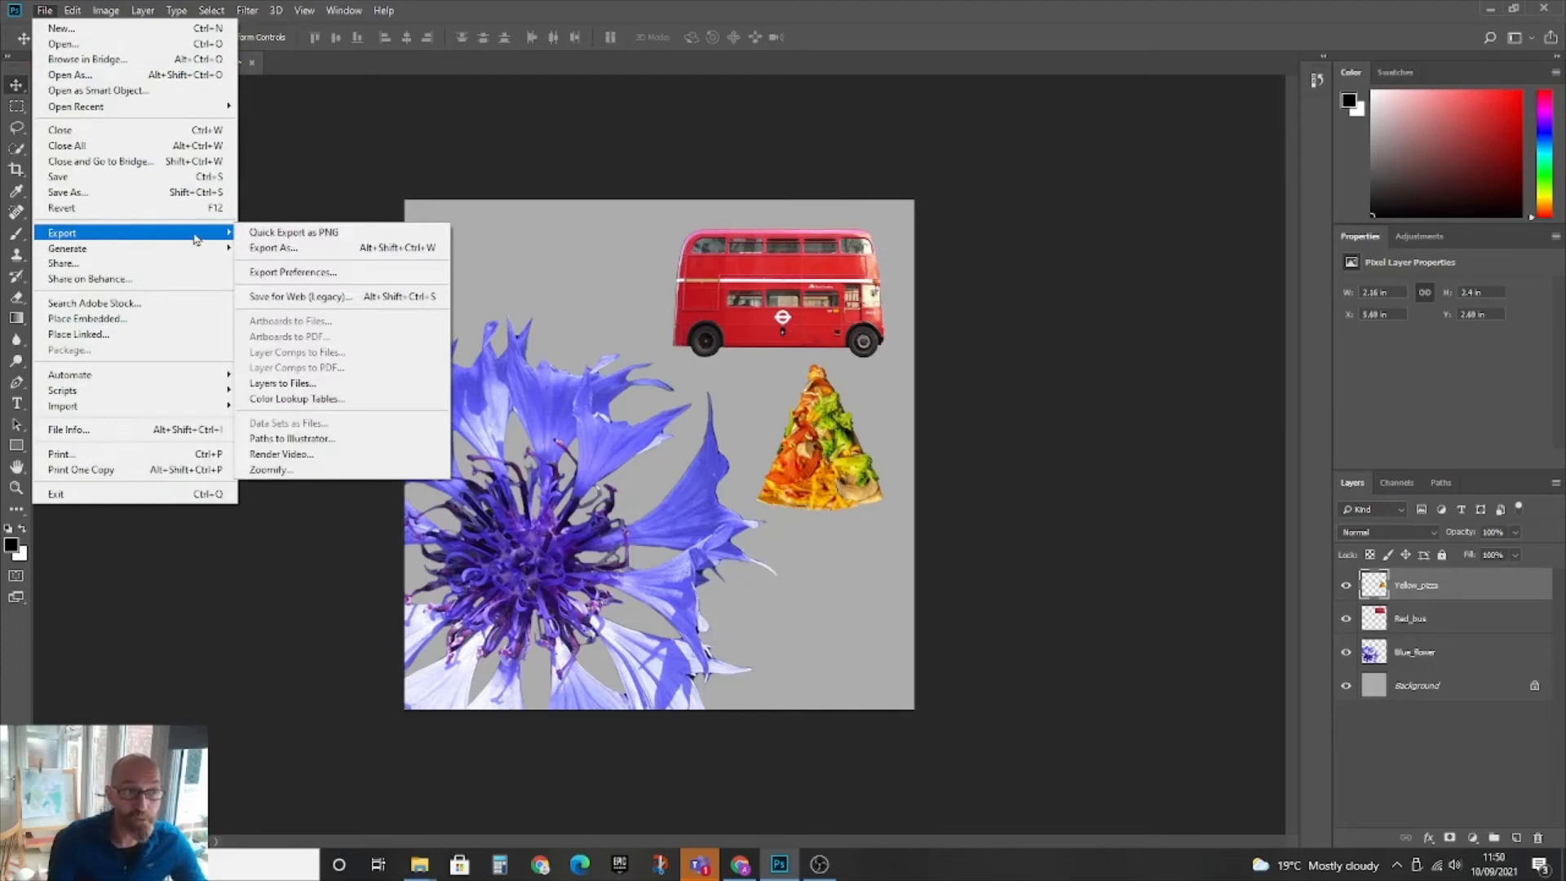
click(272, 250)
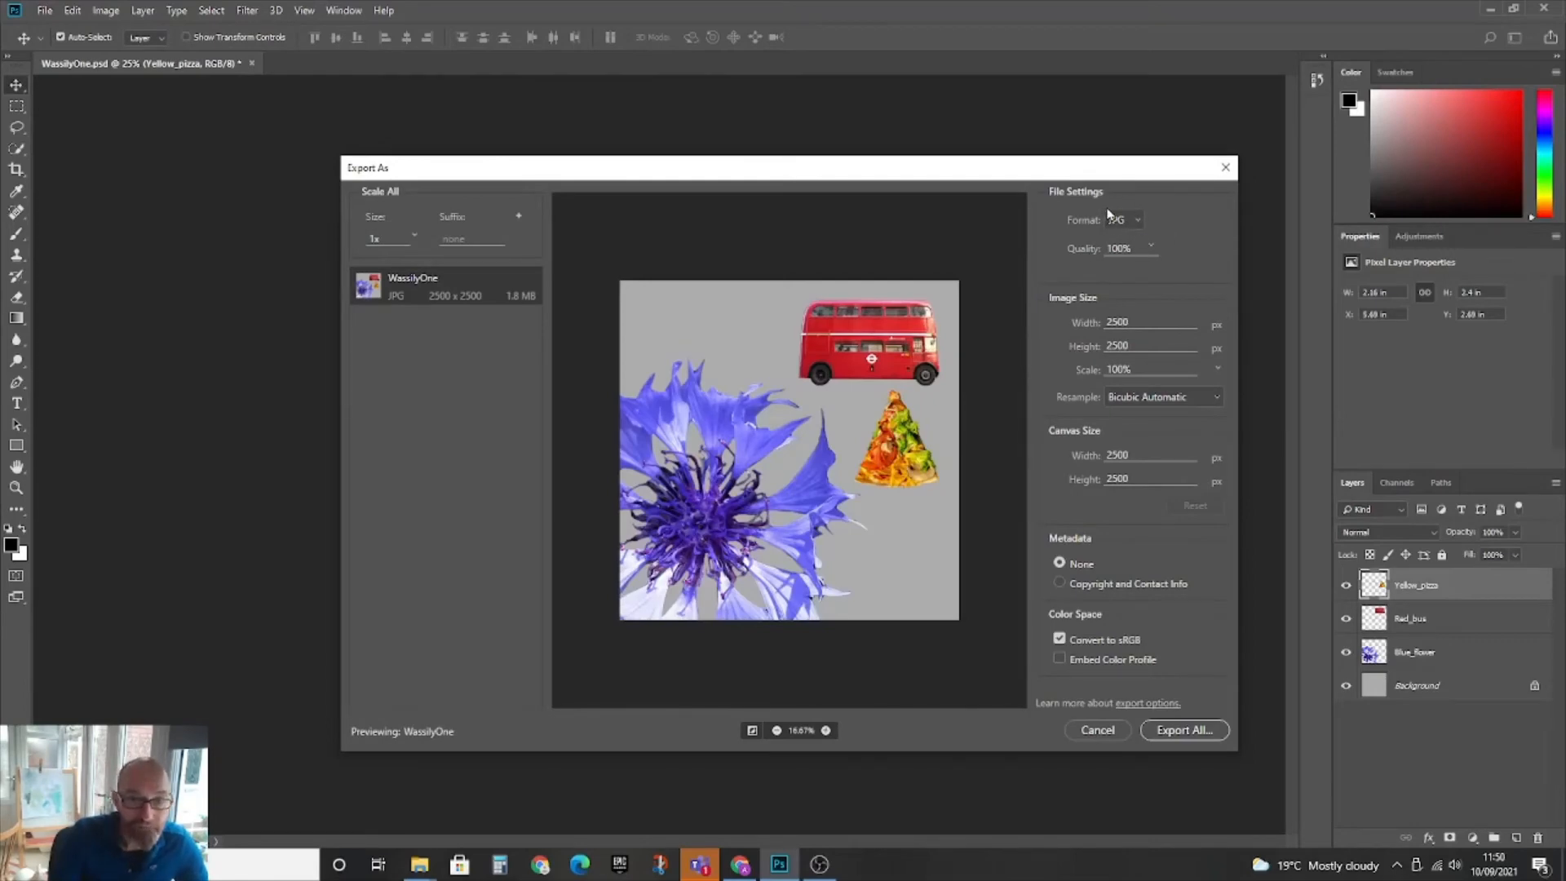
click(1184, 731)
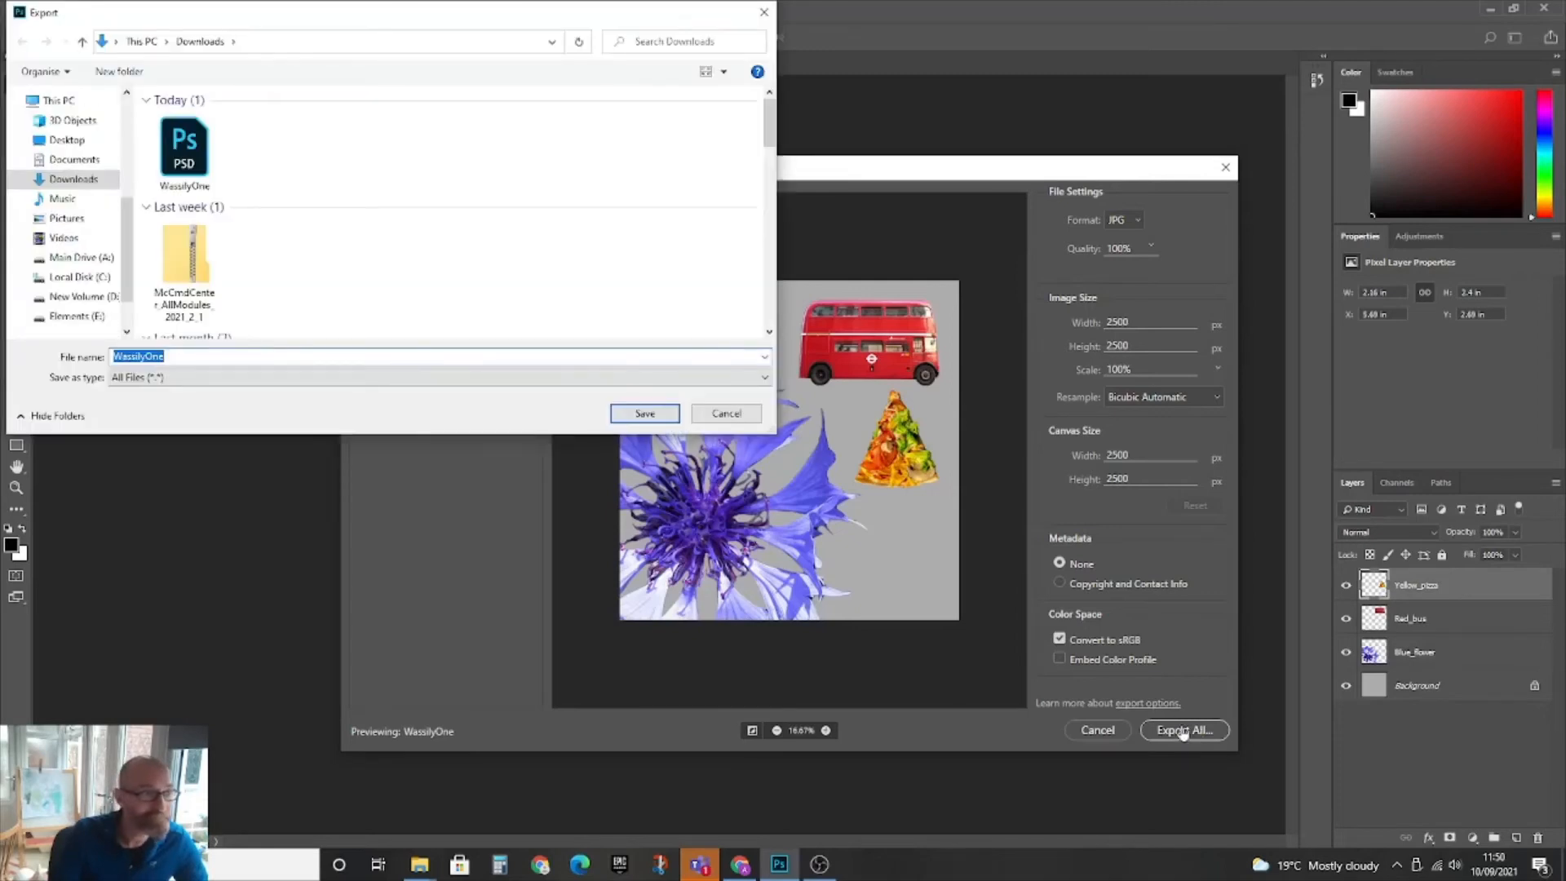
click(68, 142)
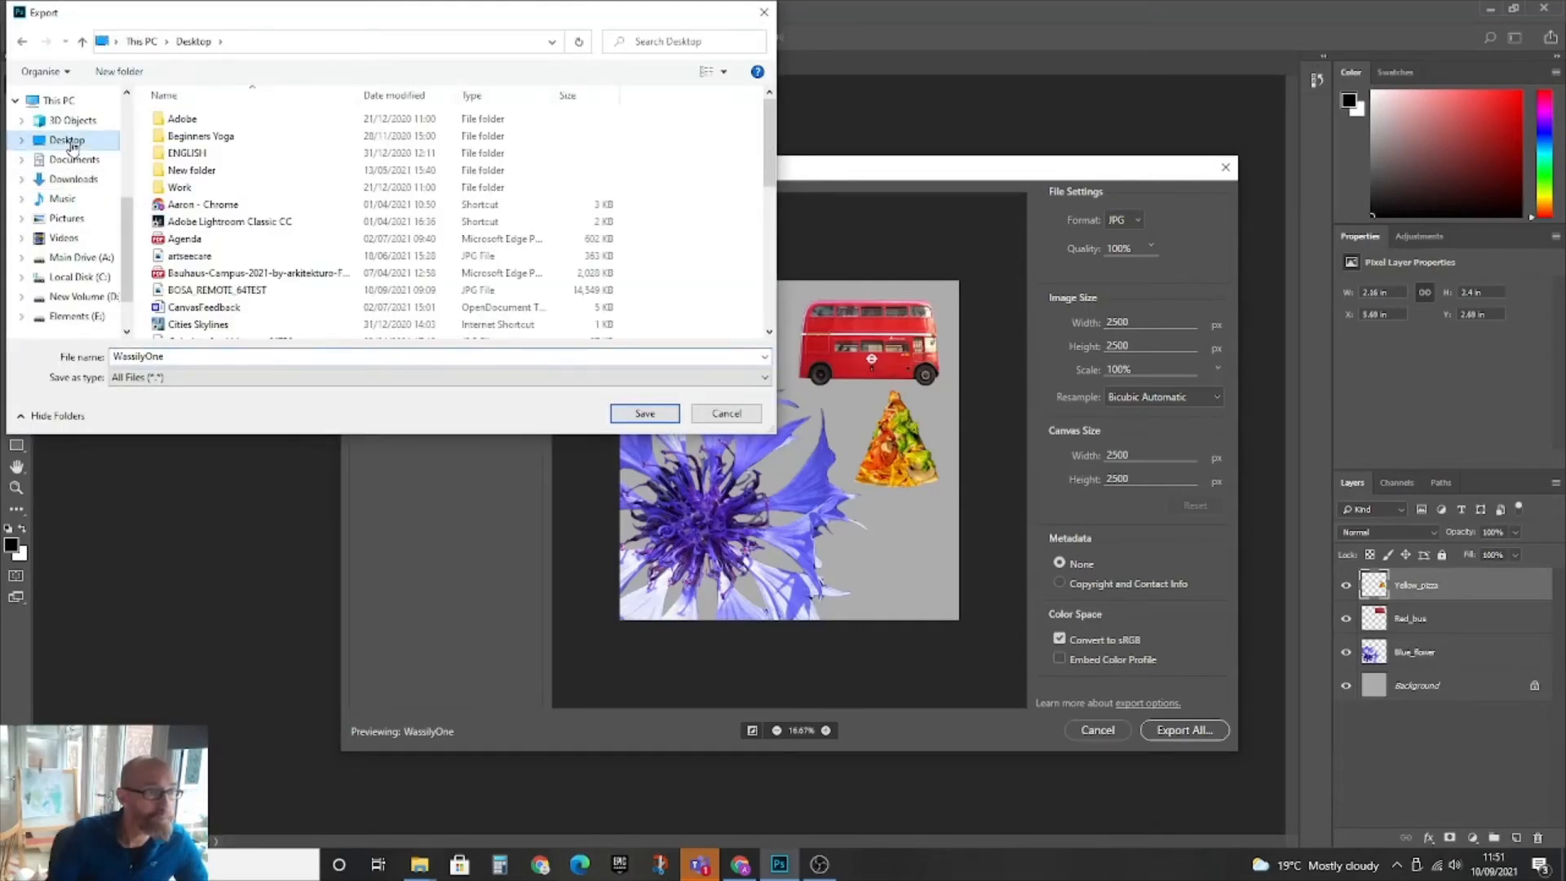
double_click(177, 358)
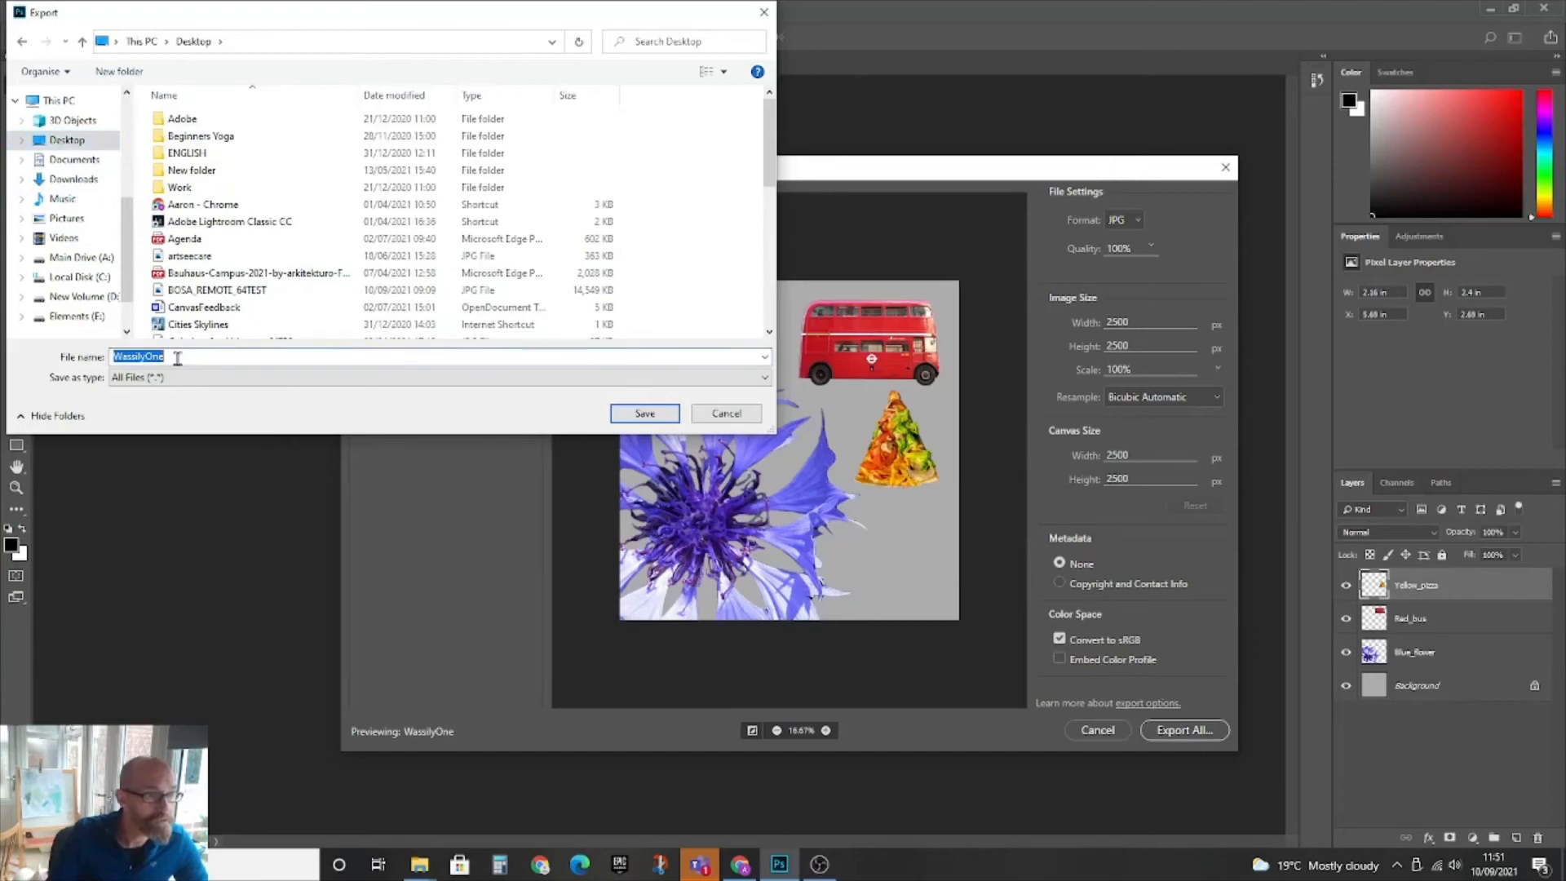
click(178, 357)
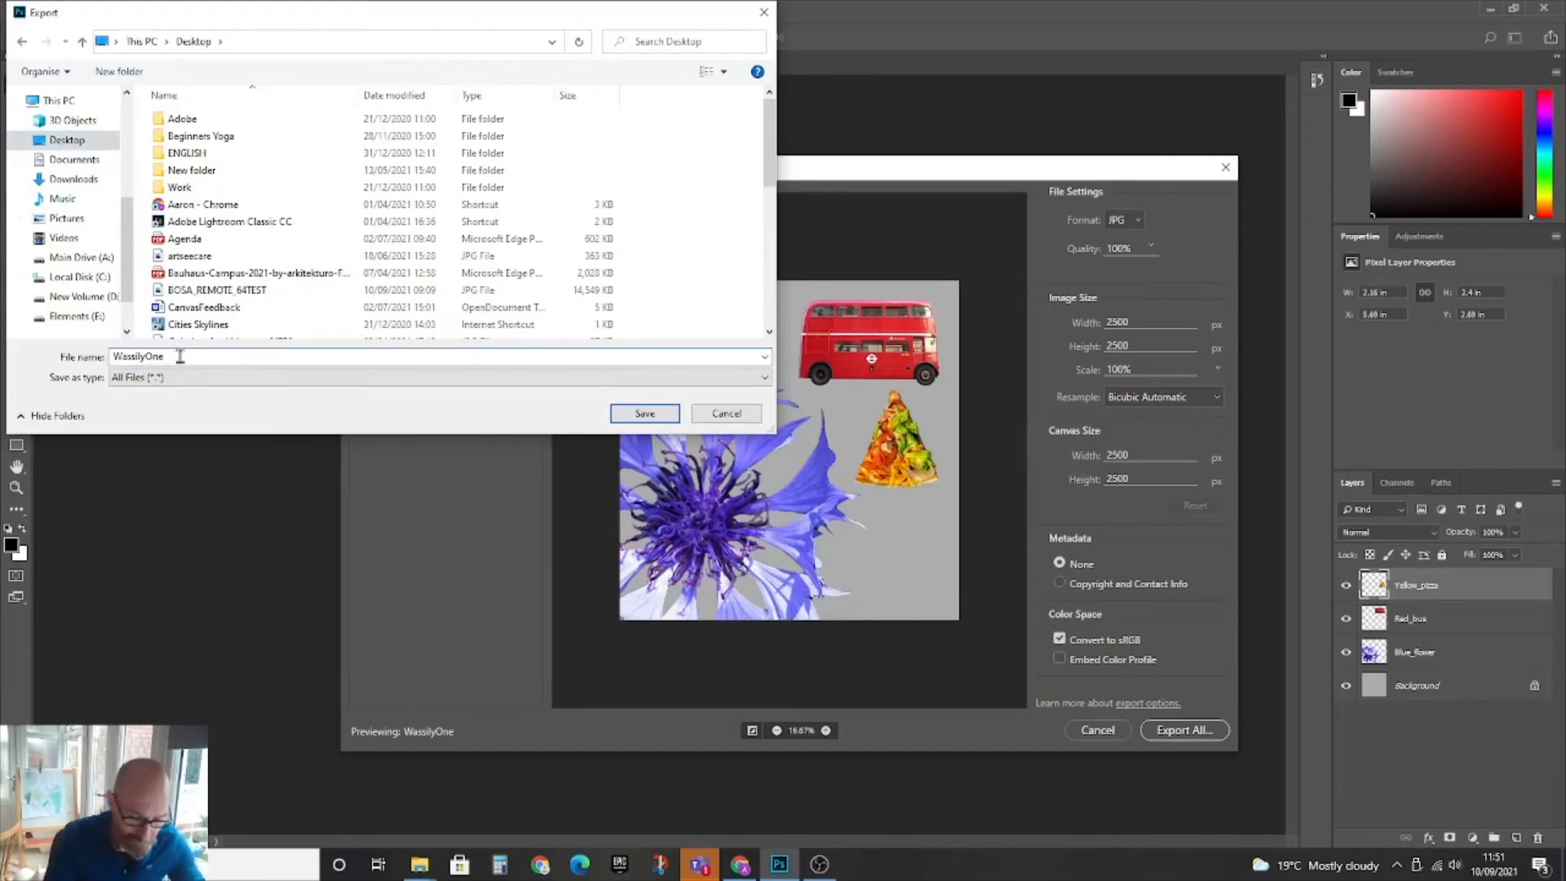
text(02)
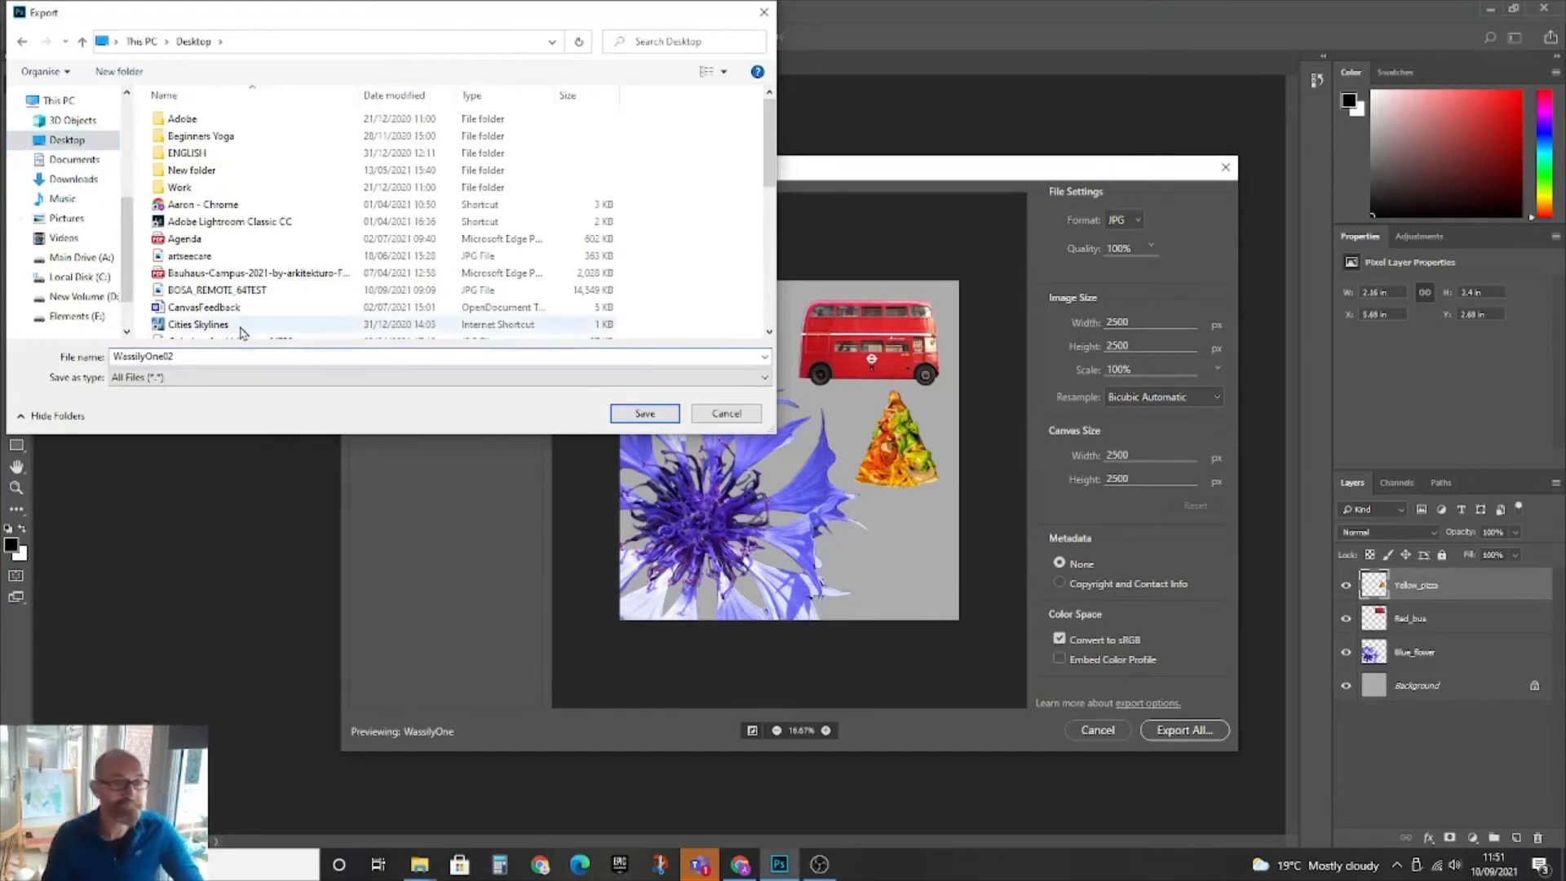
click(644, 413)
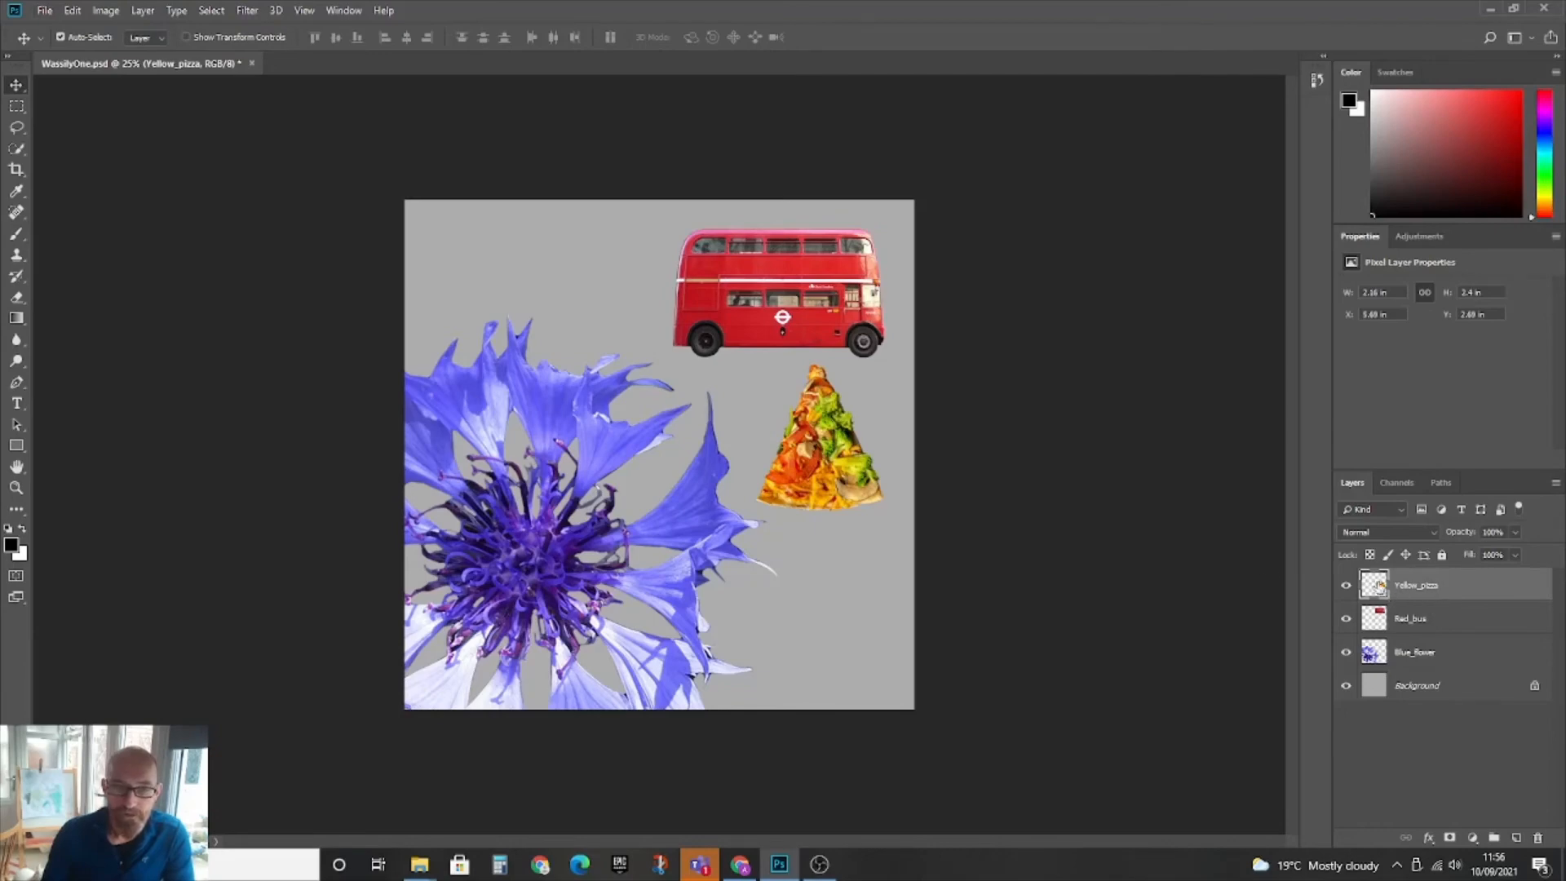
Enlarge the pizza with Free Transform to about 133% and rotate it about -33°, placing it beneath the bus
drag(815, 453, 826, 465)
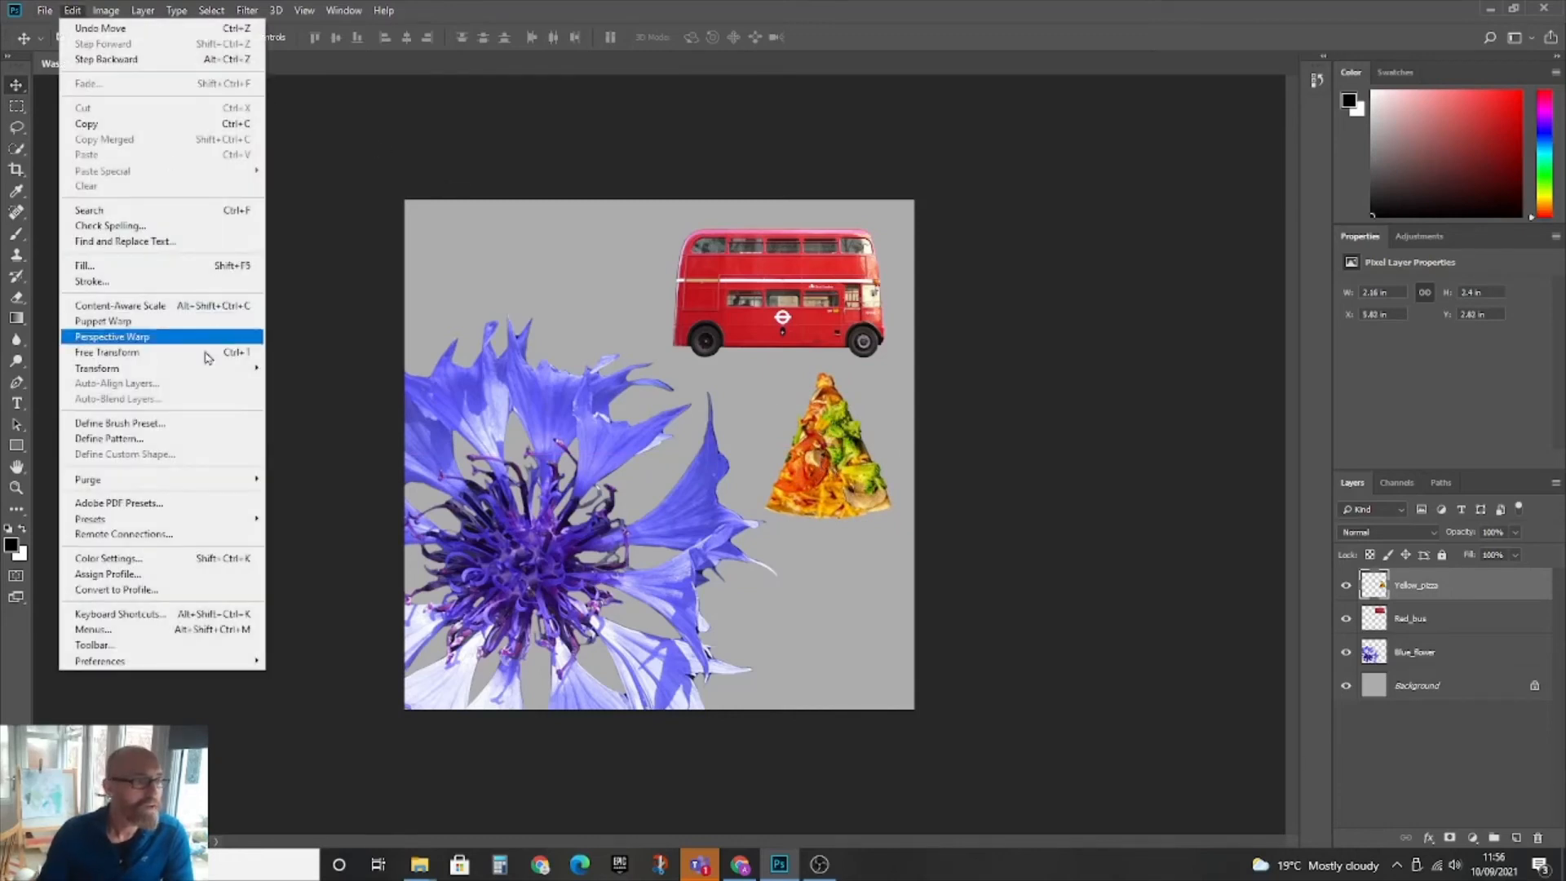
click(137, 353)
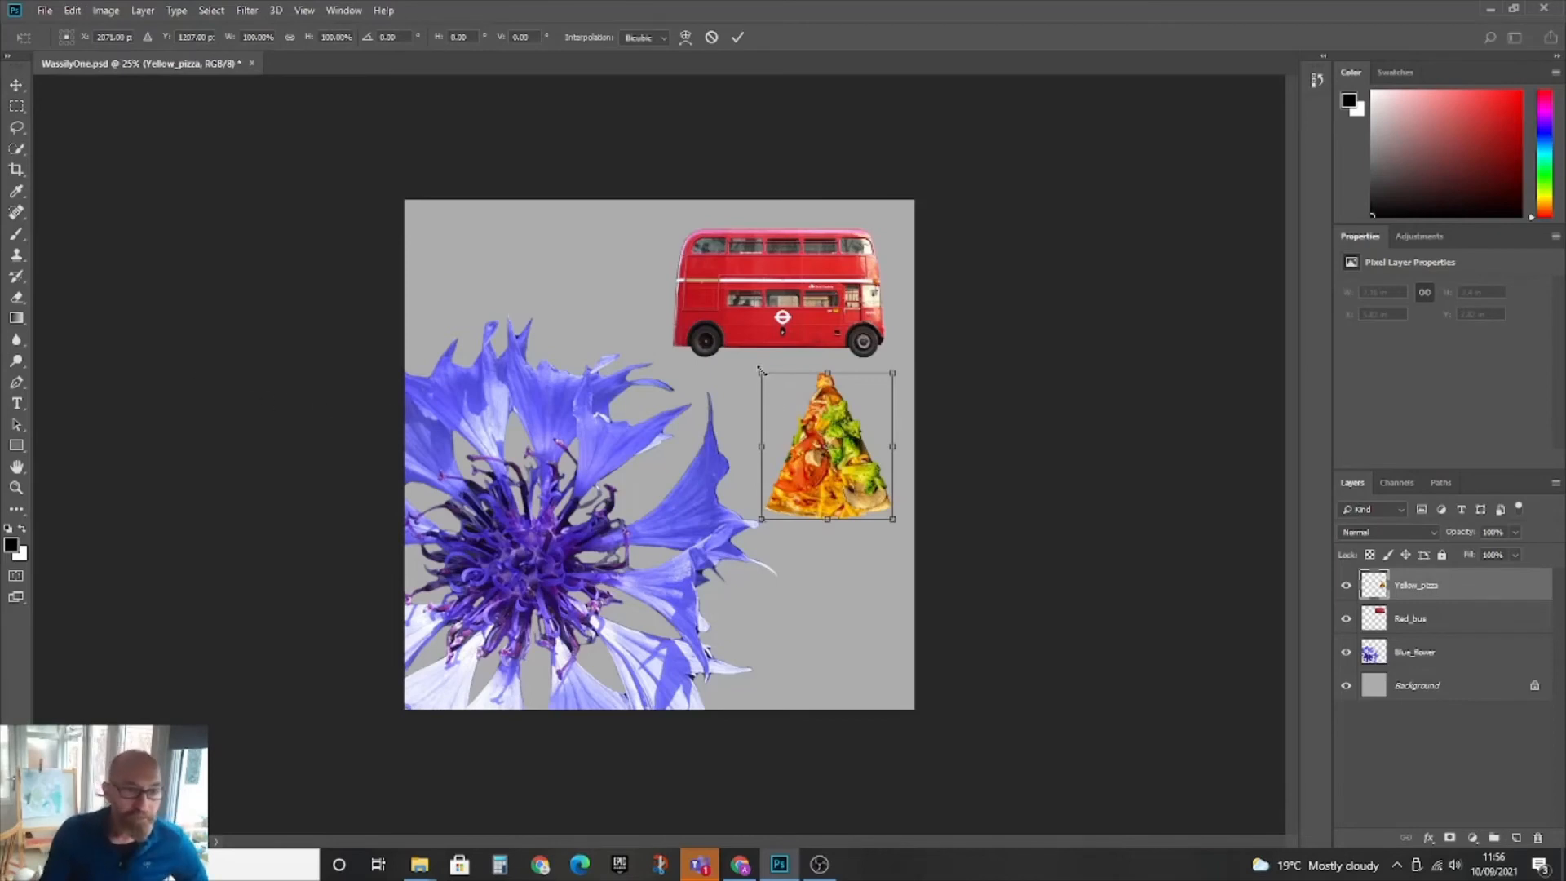
mouse_move(760, 372)
mouse_down()
mouse_move(744, 357)
mouse_move(765, 376)
mouse_up()
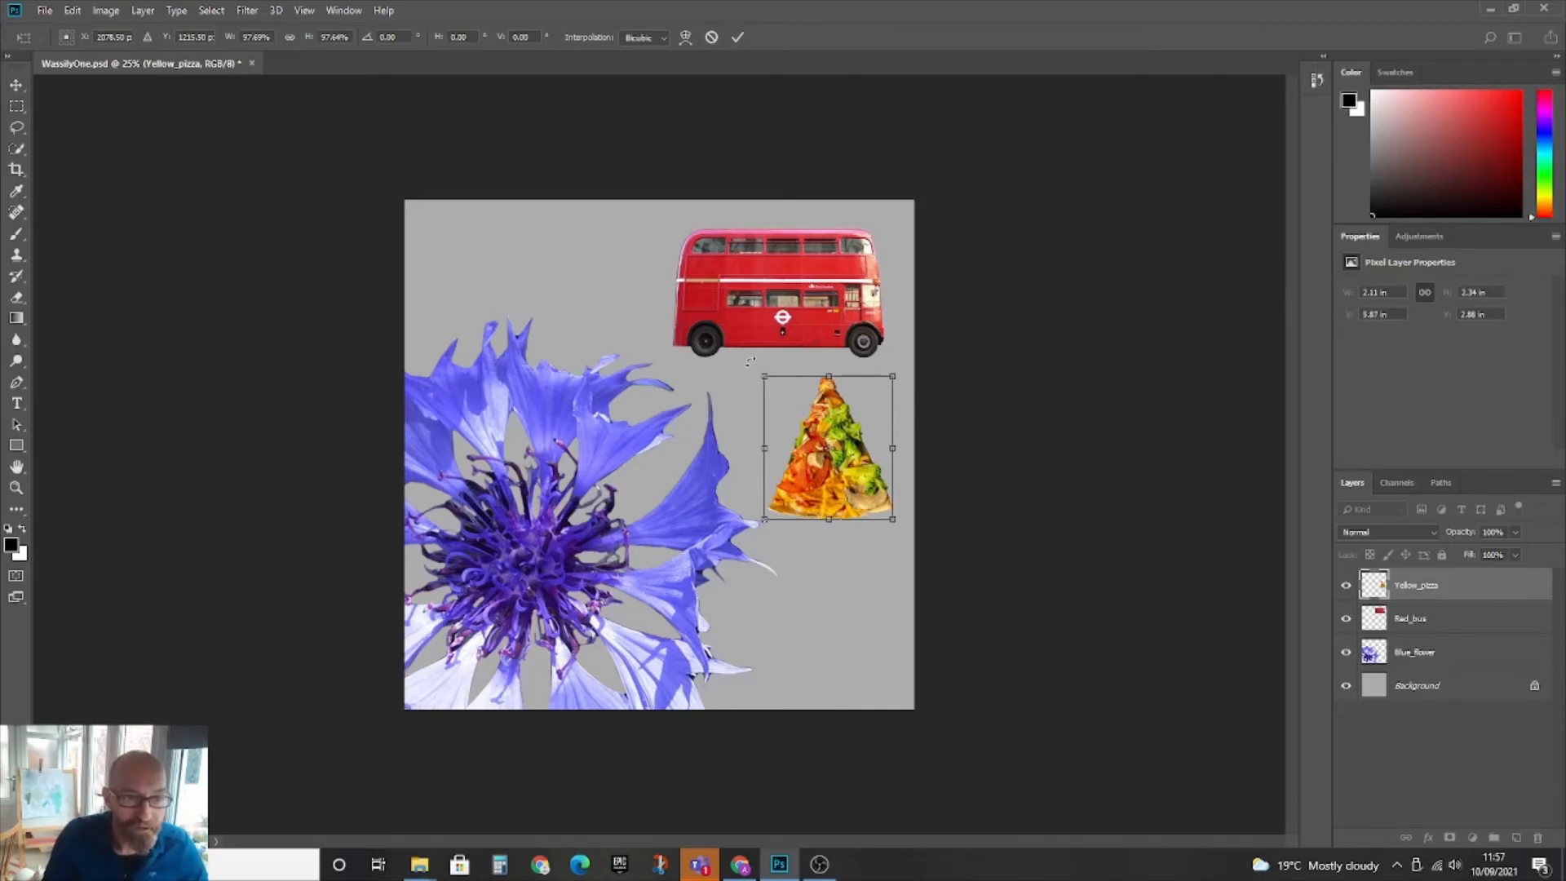
drag(749, 363, 713, 435)
drag(860, 483, 843, 655)
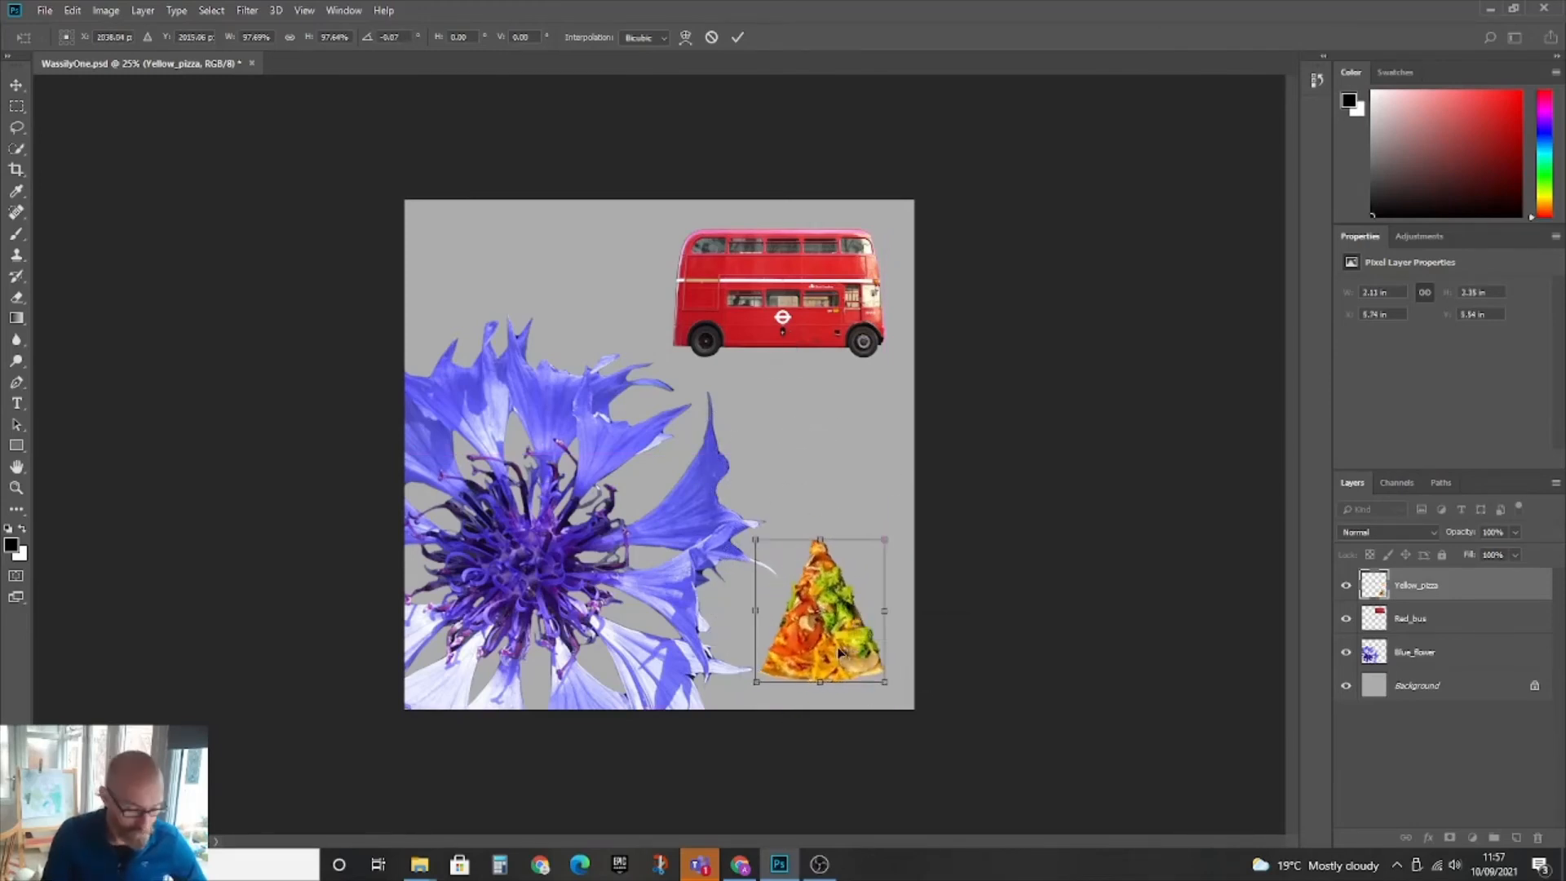
drag(886, 543, 893, 404)
drag(840, 643, 799, 519)
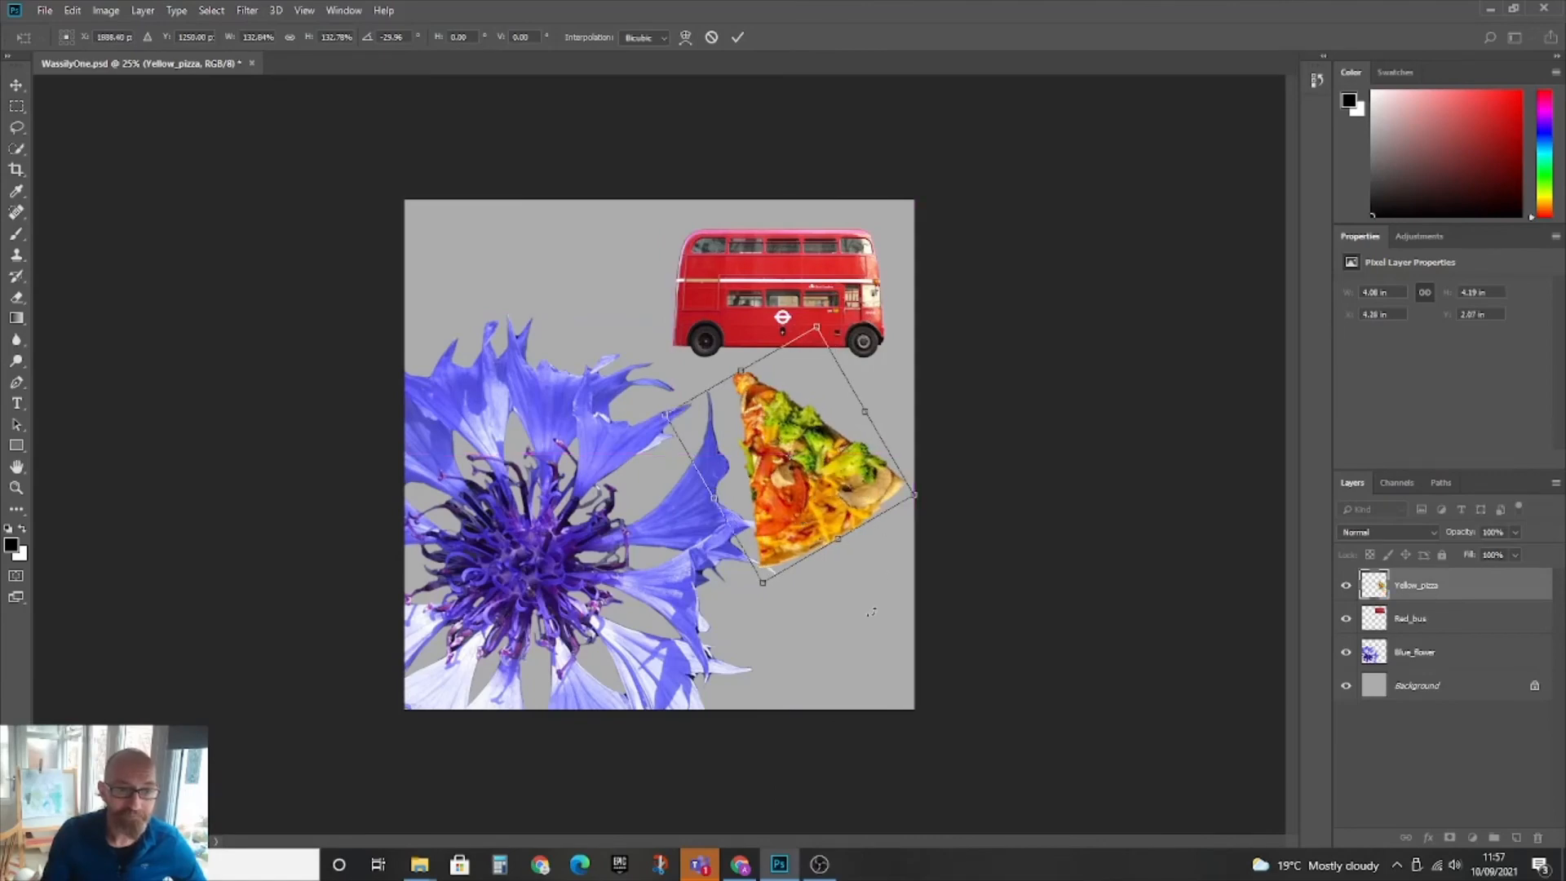
drag(871, 612, 880, 606)
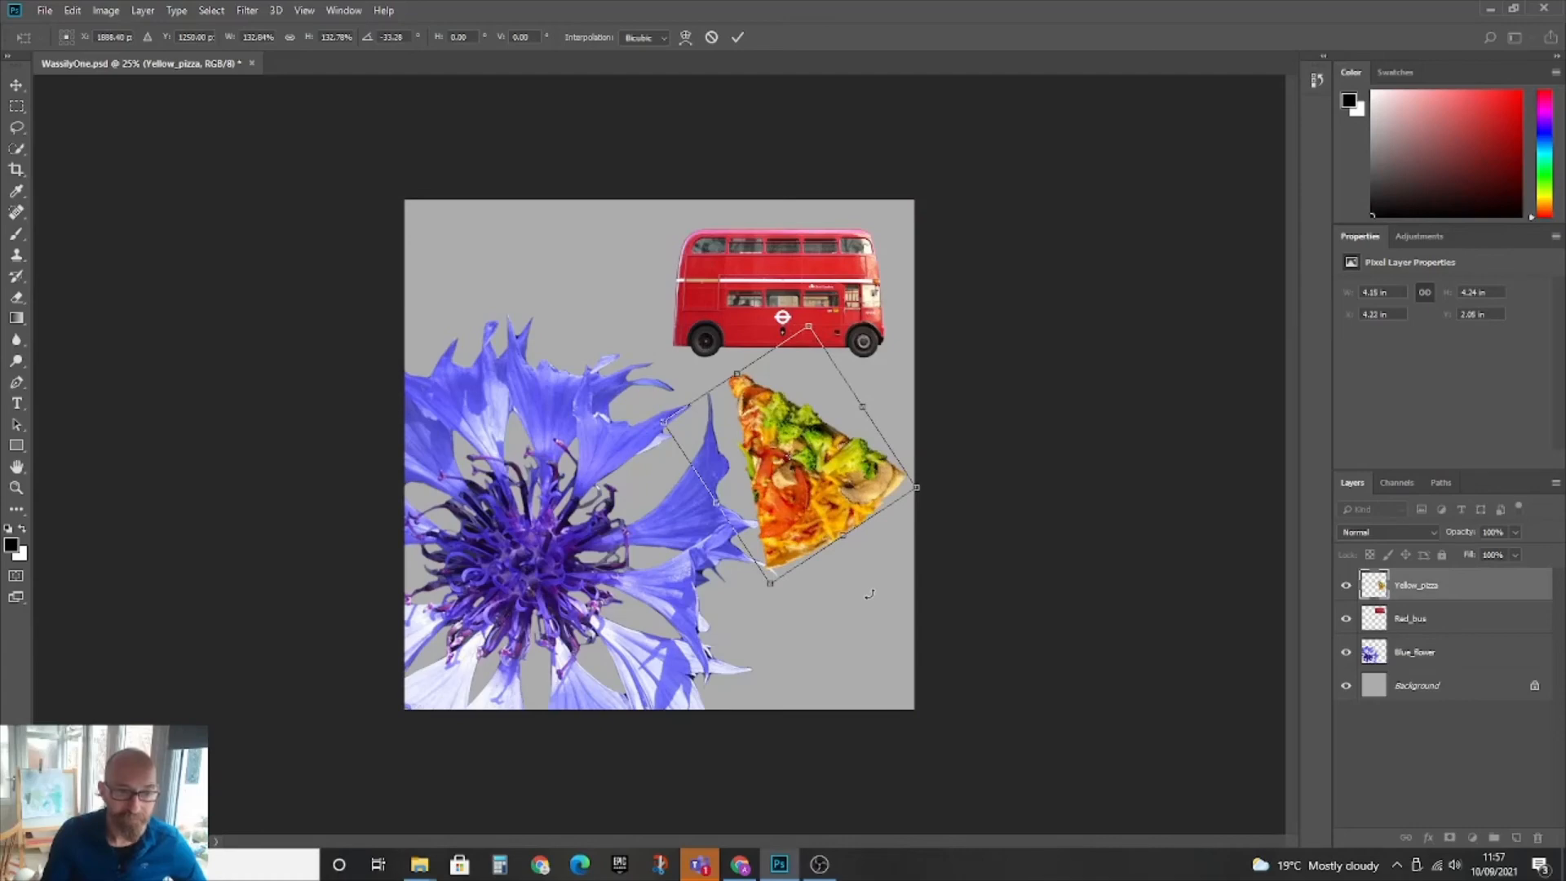
click(737, 37)
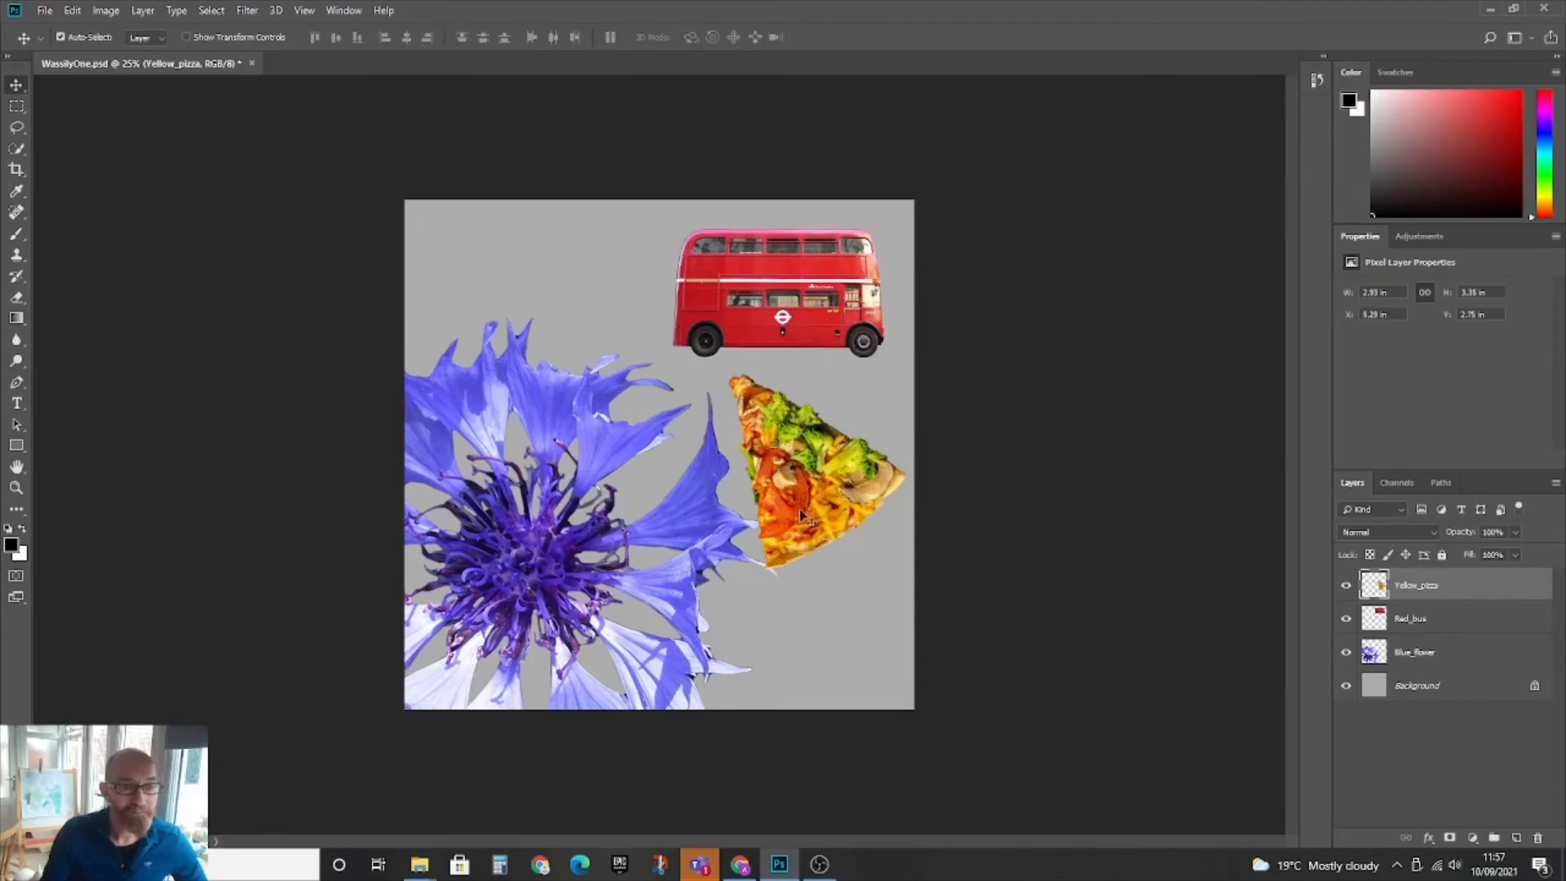
Move the flower to run off the canvas's right edge, the bus to the upper middle and the pizza to the lower left
drag(541, 533, 482, 540)
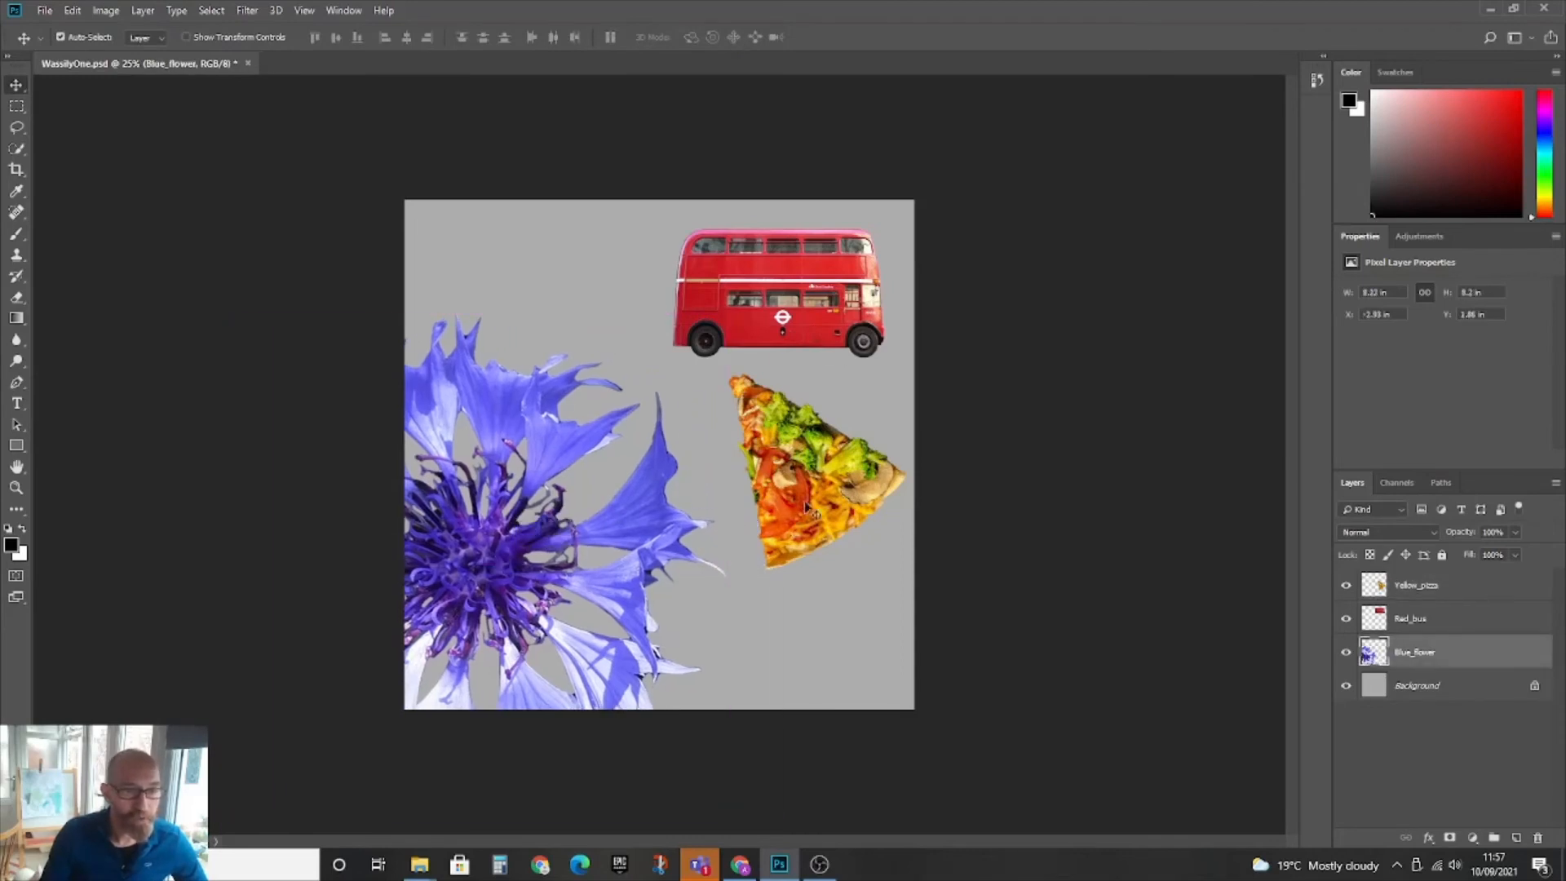
drag(818, 498, 818, 590)
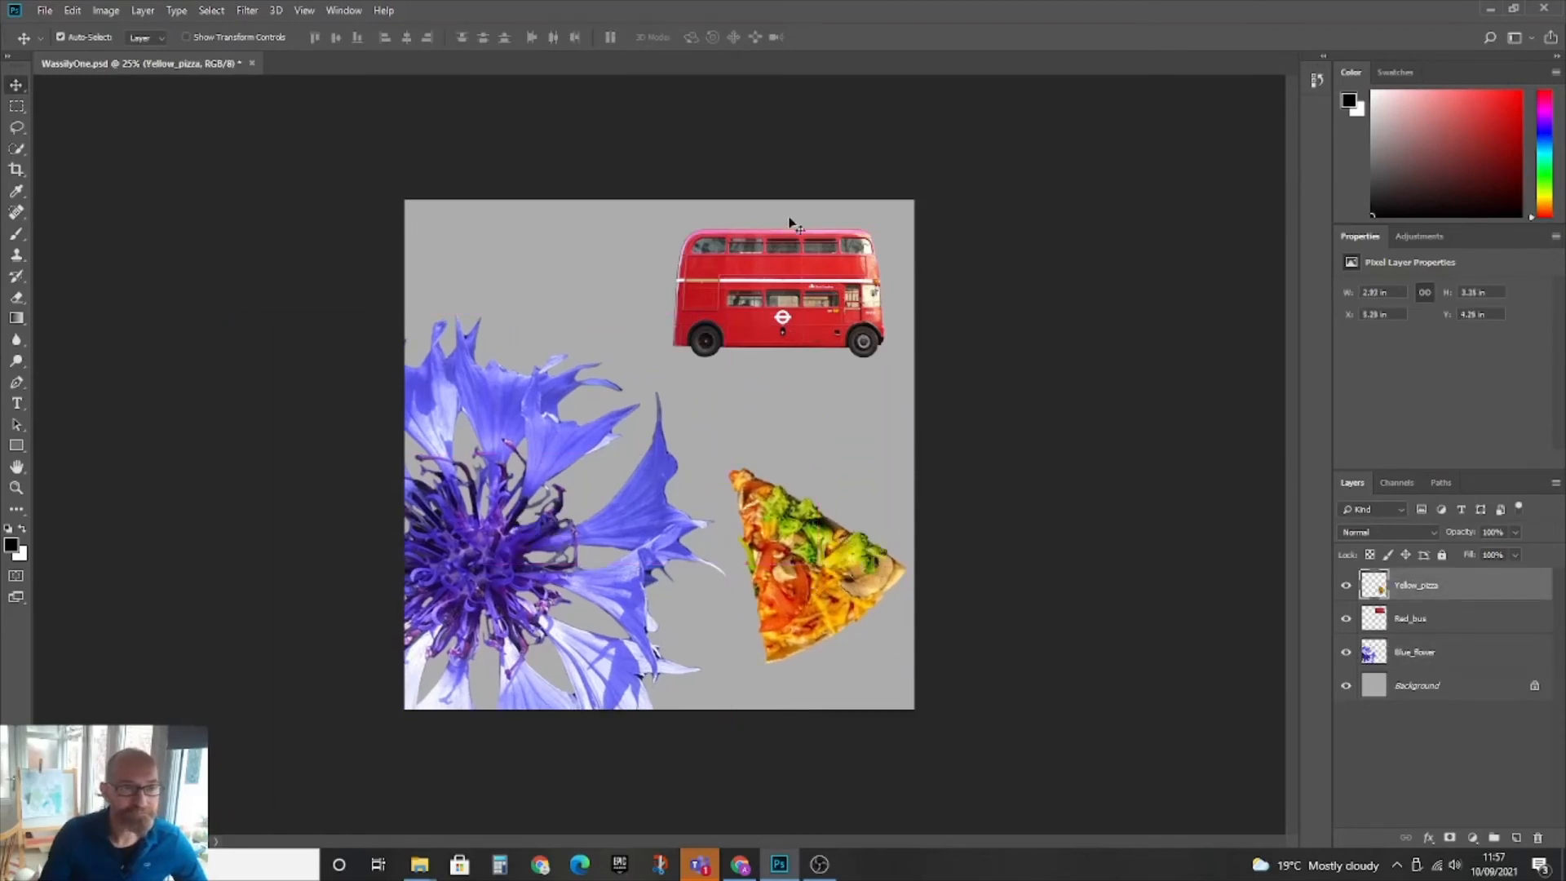
mouse_move(796, 282)
mouse_down()
mouse_move(601, 262)
mouse_move(795, 280)
mouse_move(790, 297)
mouse_move(792, 282)
mouse_up()
drag(803, 540, 797, 544)
drag(780, 283, 620, 270)
drag(798, 542, 541, 565)
drag(569, 517, 914, 480)
drag(501, 543, 882, 469)
drag(562, 620, 516, 512)
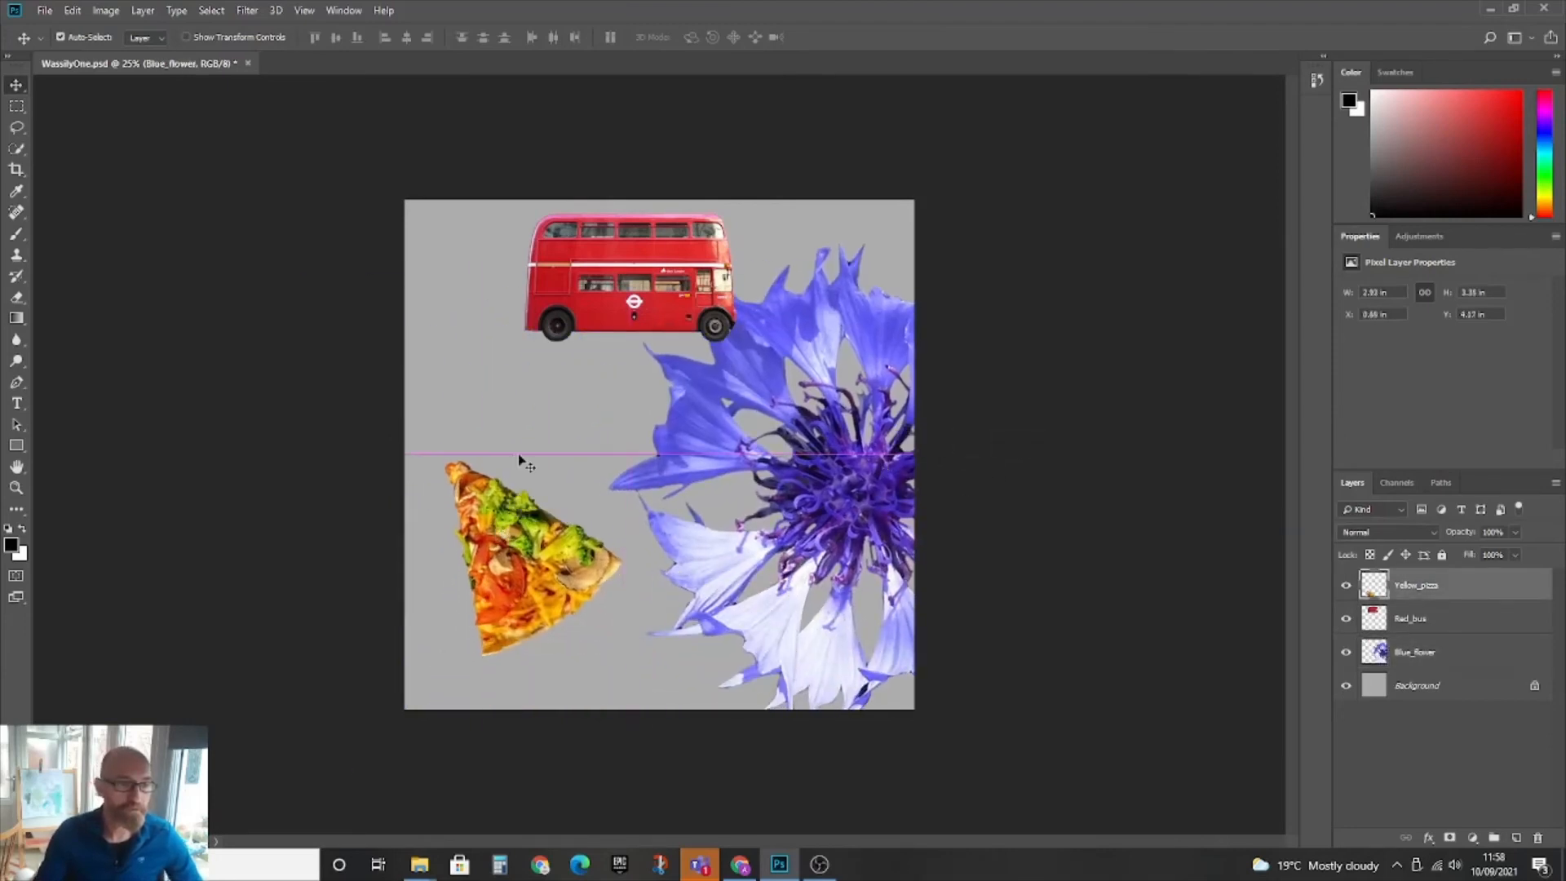
Place the pizza above the bus along the canvas's left side and raise the flower to about X 3.34 in, Y 0.13 in
drag(627, 274, 697, 630)
drag(538, 562, 522, 330)
drag(707, 633, 537, 625)
drag(825, 499, 826, 469)
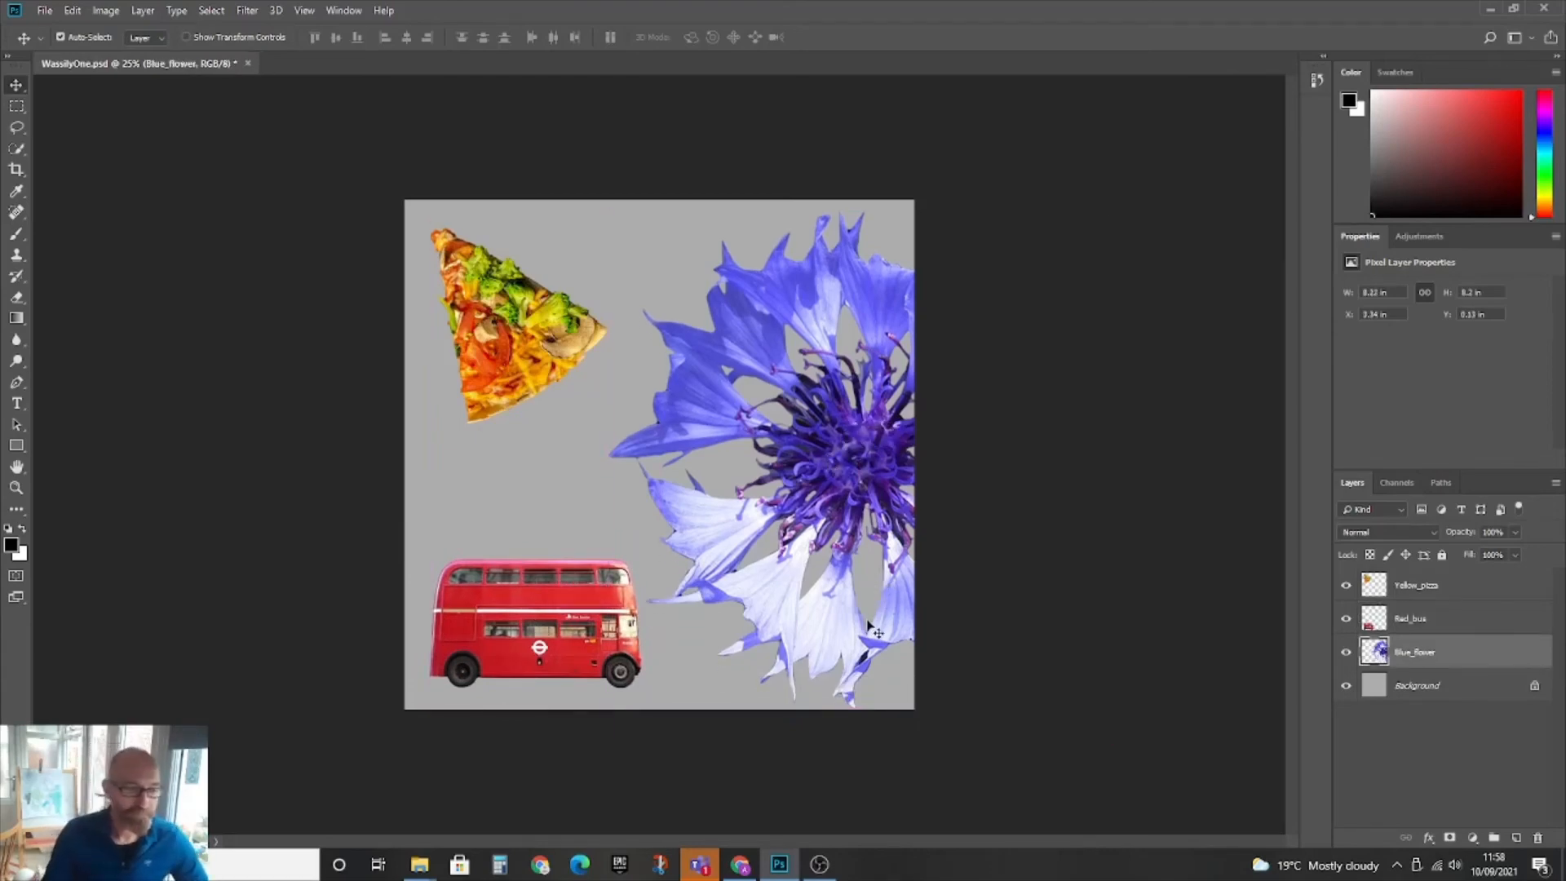
Export the rearranged composition as a 100% quality JPG under the file name WassilyOne03
click(73, 14)
mouse_move(45, 10)
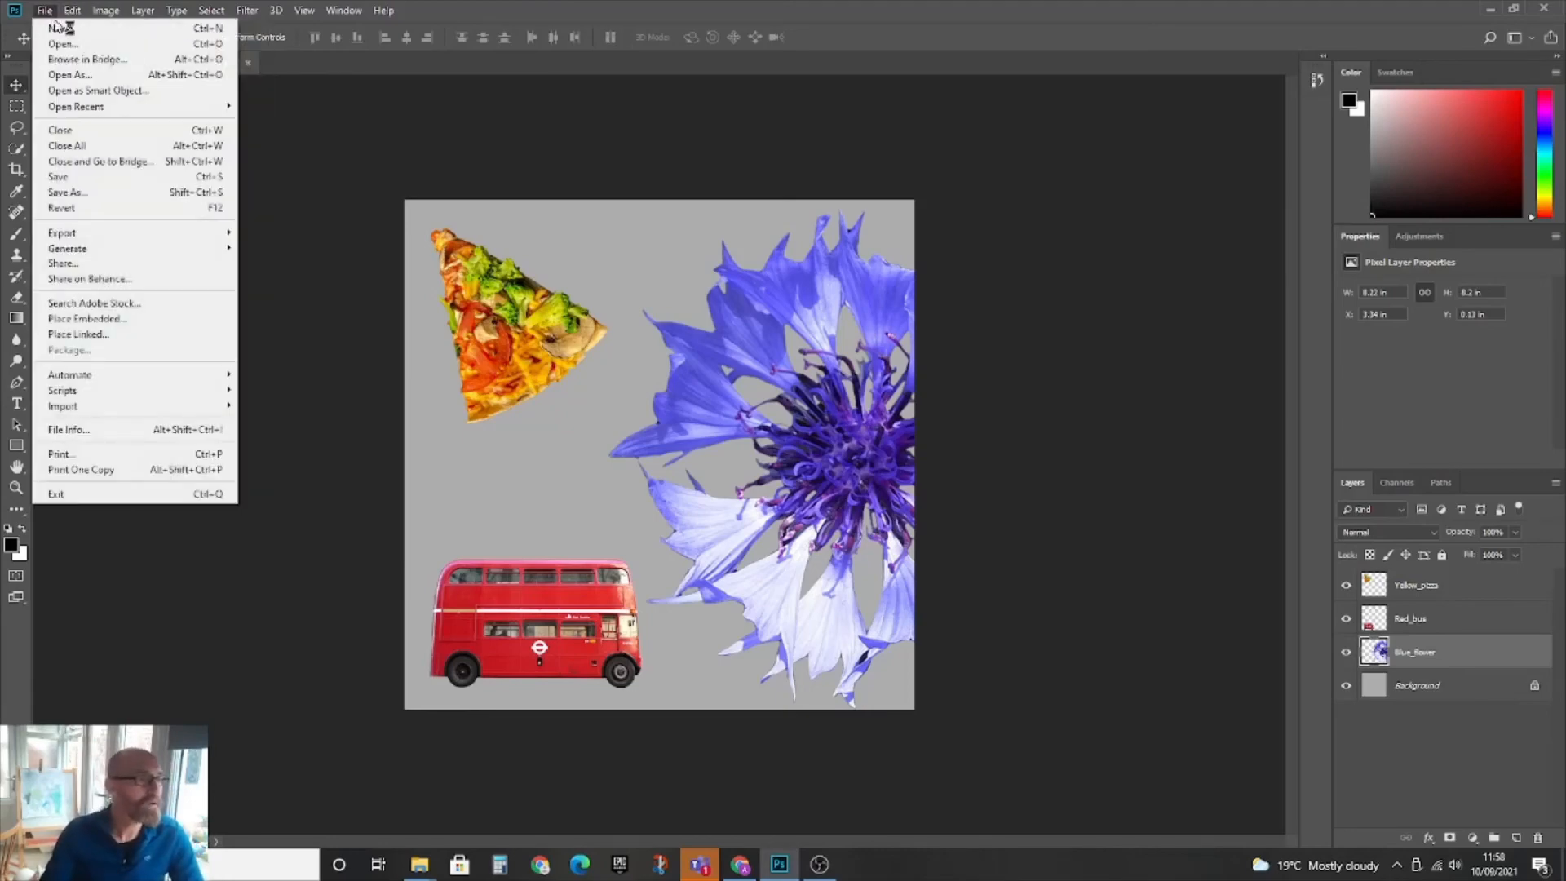
mouse_move(73, 234)
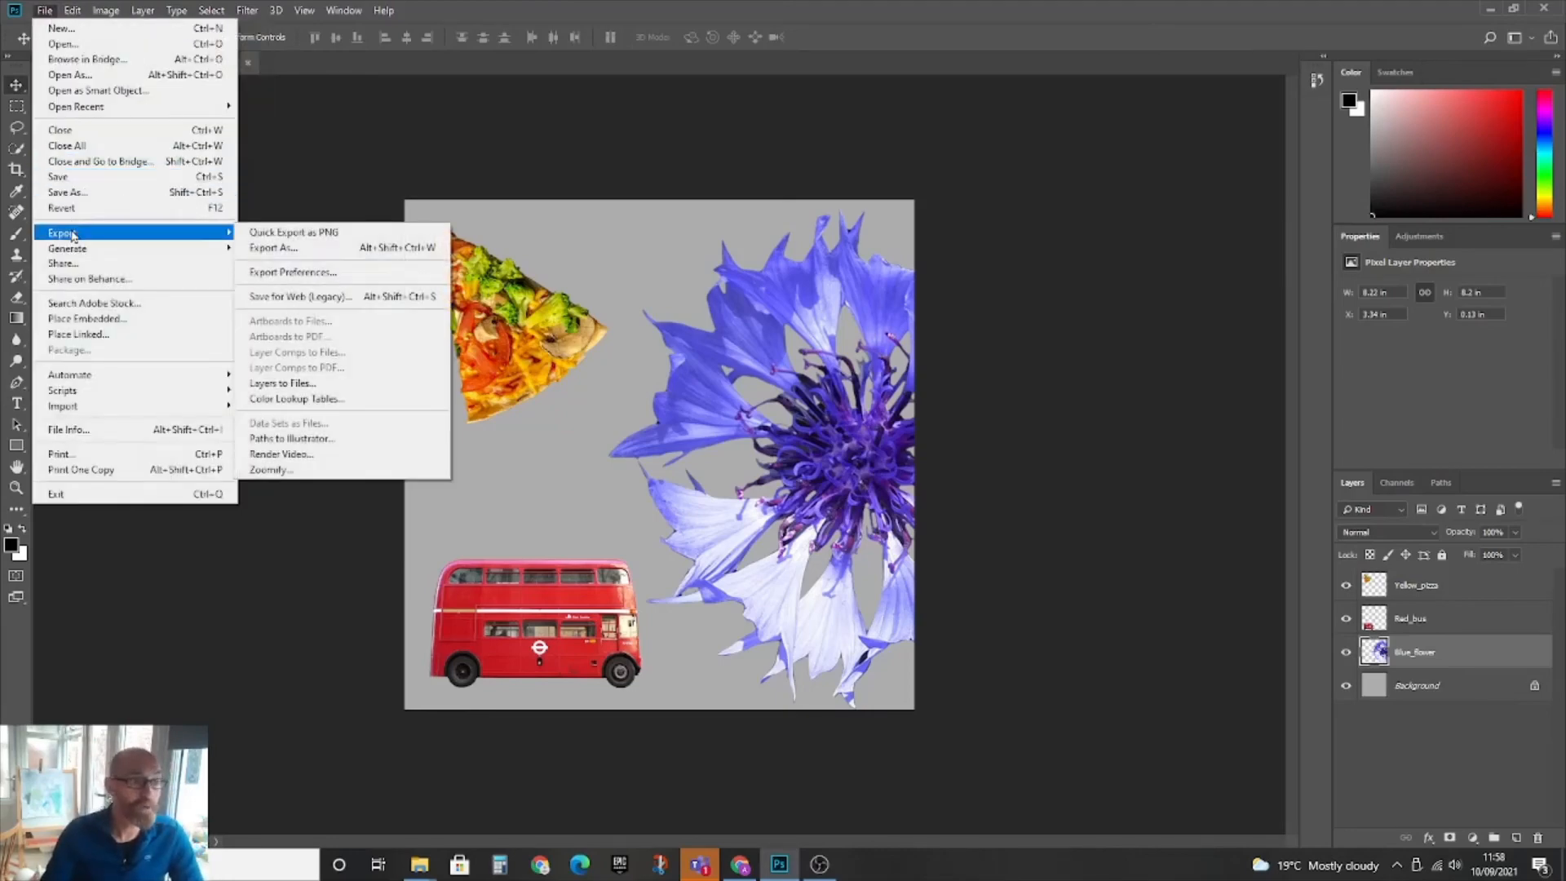
click(266, 249)
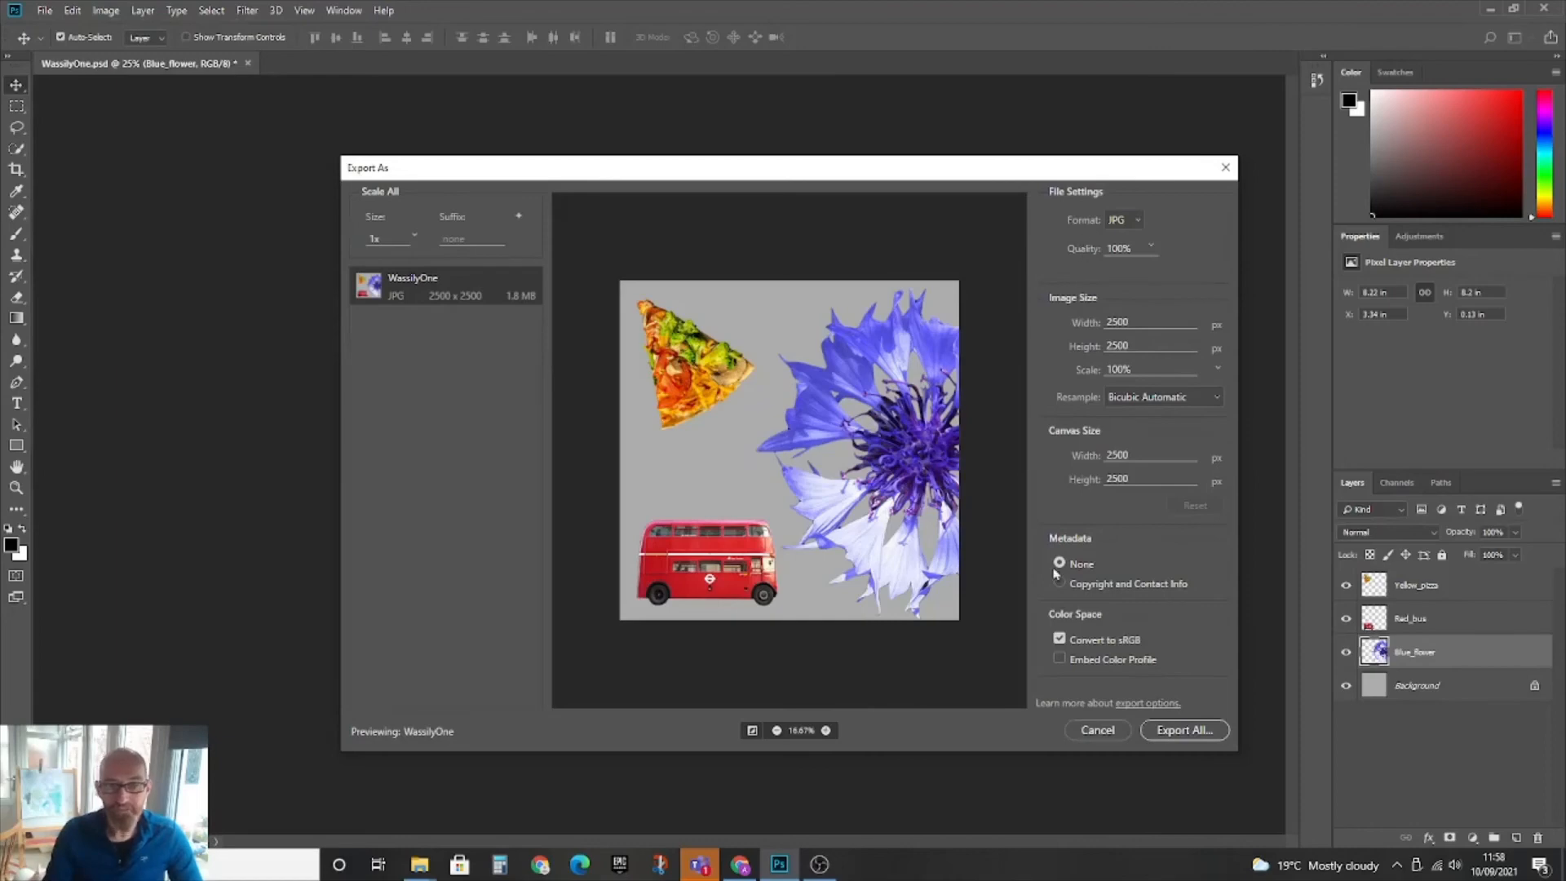
click(1174, 728)
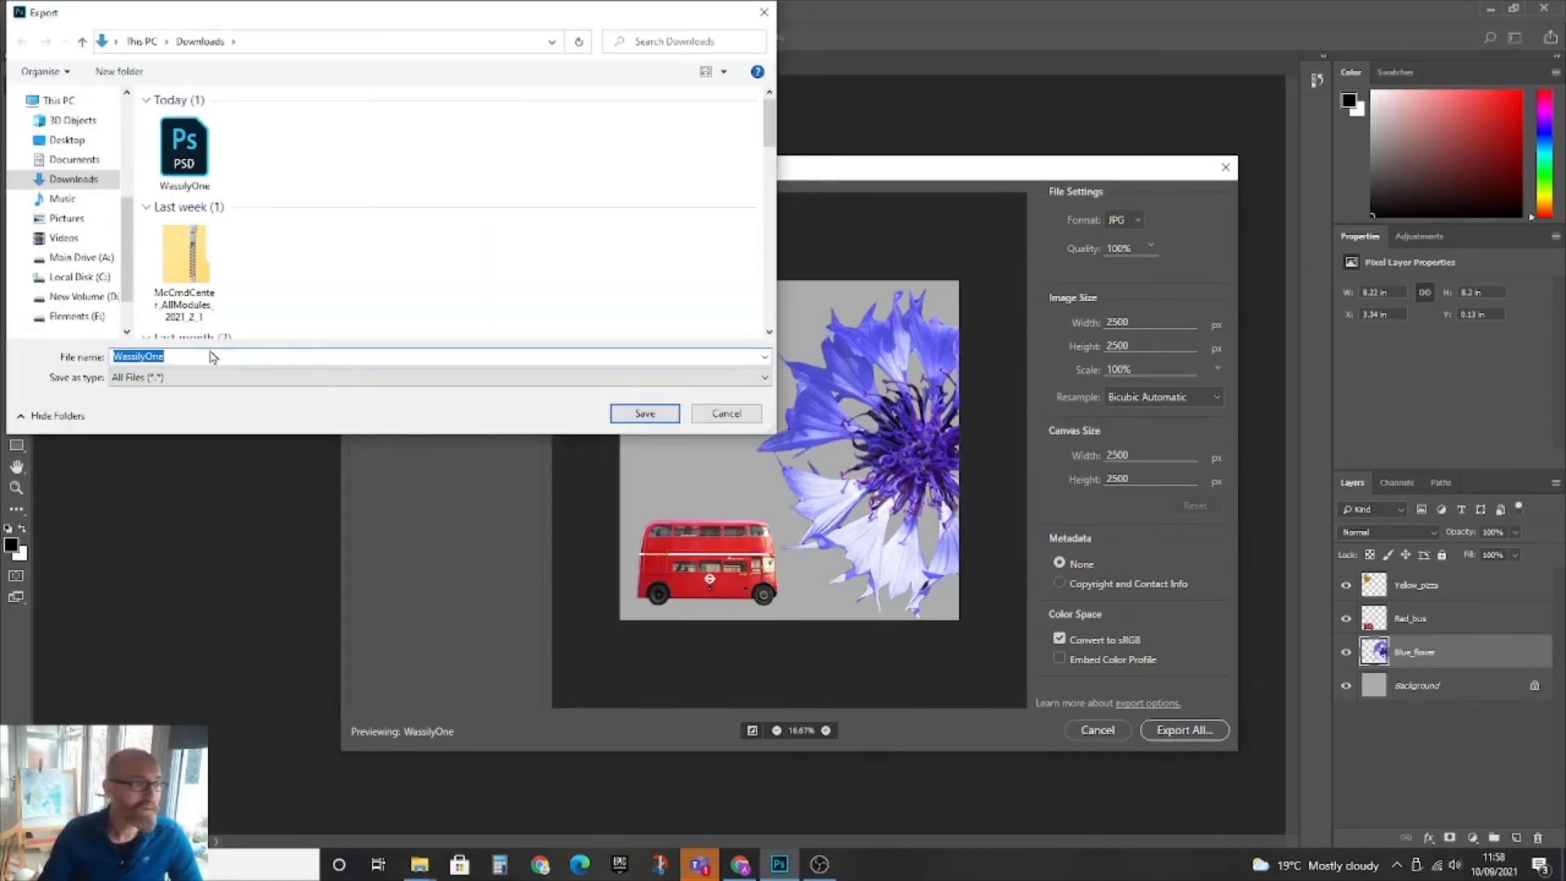
click(207, 356)
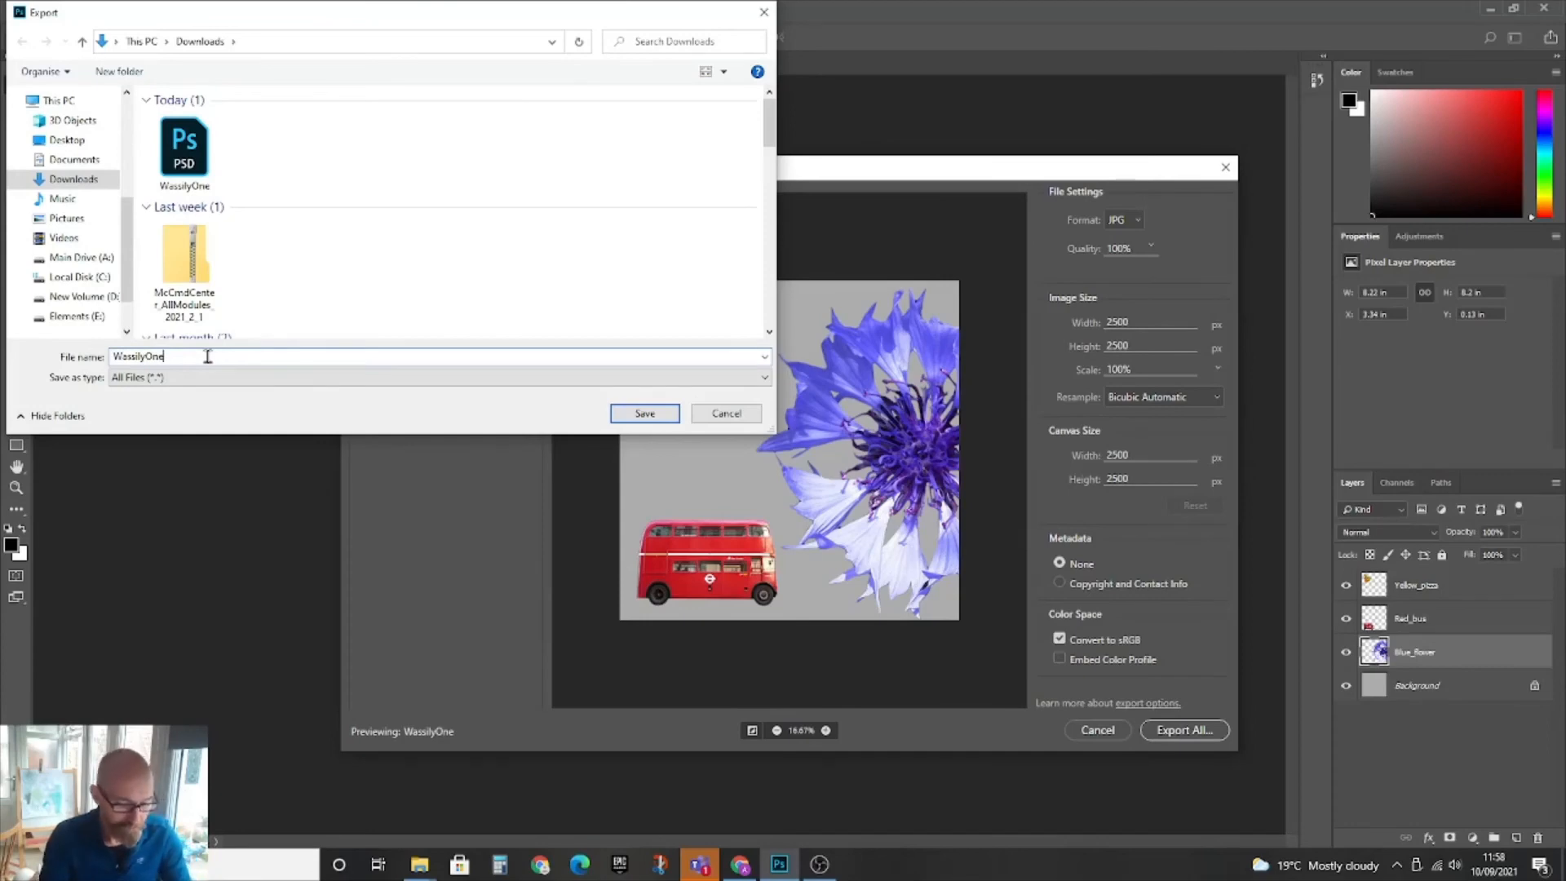
text(03)
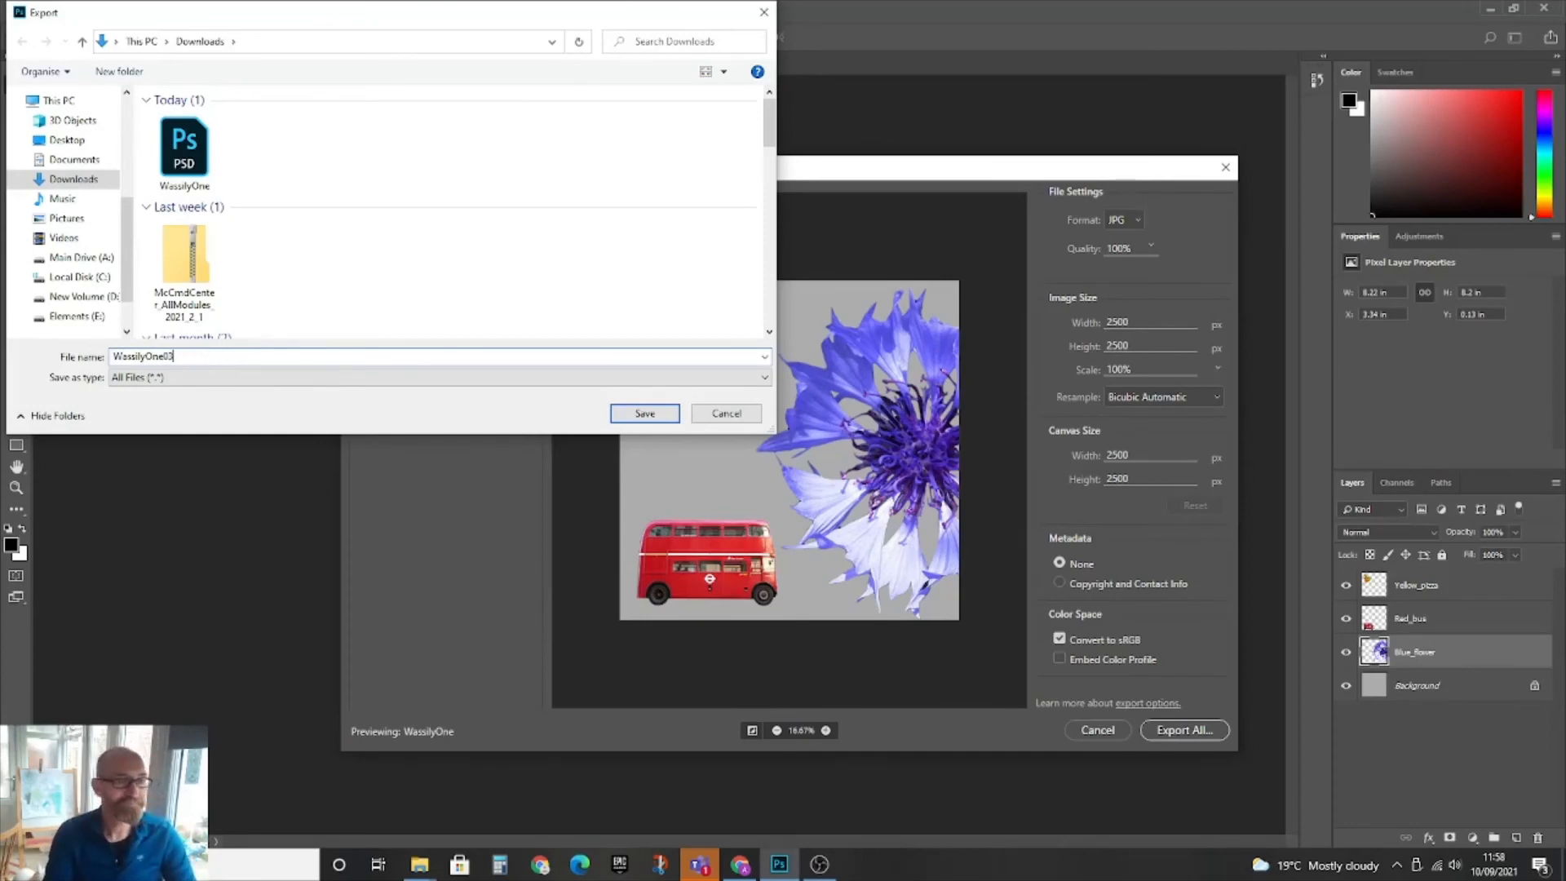
key(Return)
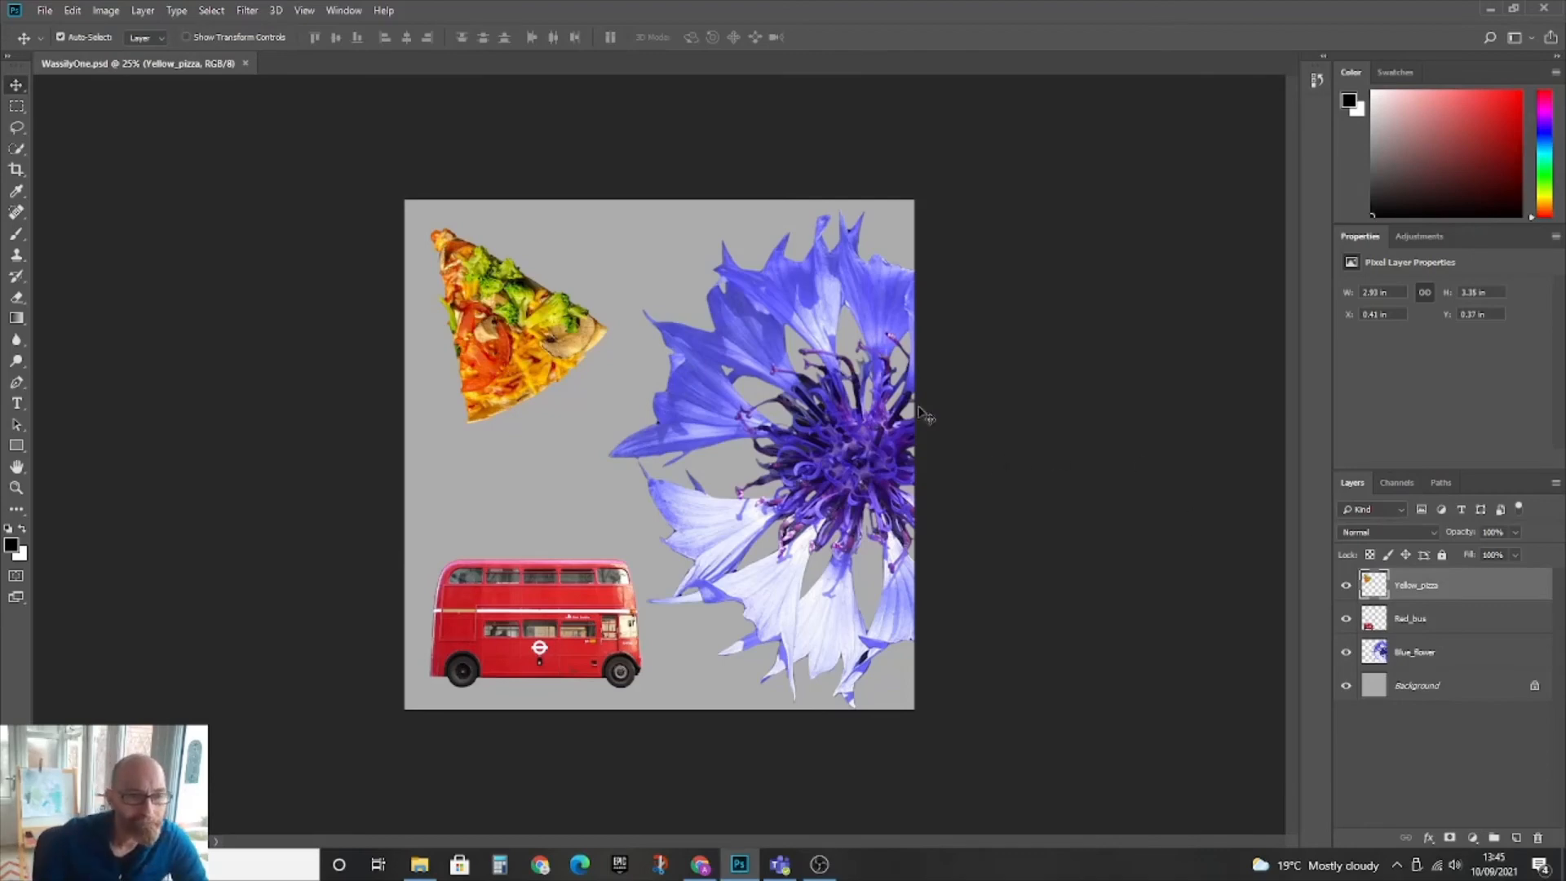
Shift the flower to X 3.08 in, Y 0 in, and enlarge the bus to about 5.51 in wide across the canvas's lower left
mouse_move(848, 467)
mouse_down()
mouse_move(736, 456)
mouse_move(833, 453)
mouse_up()
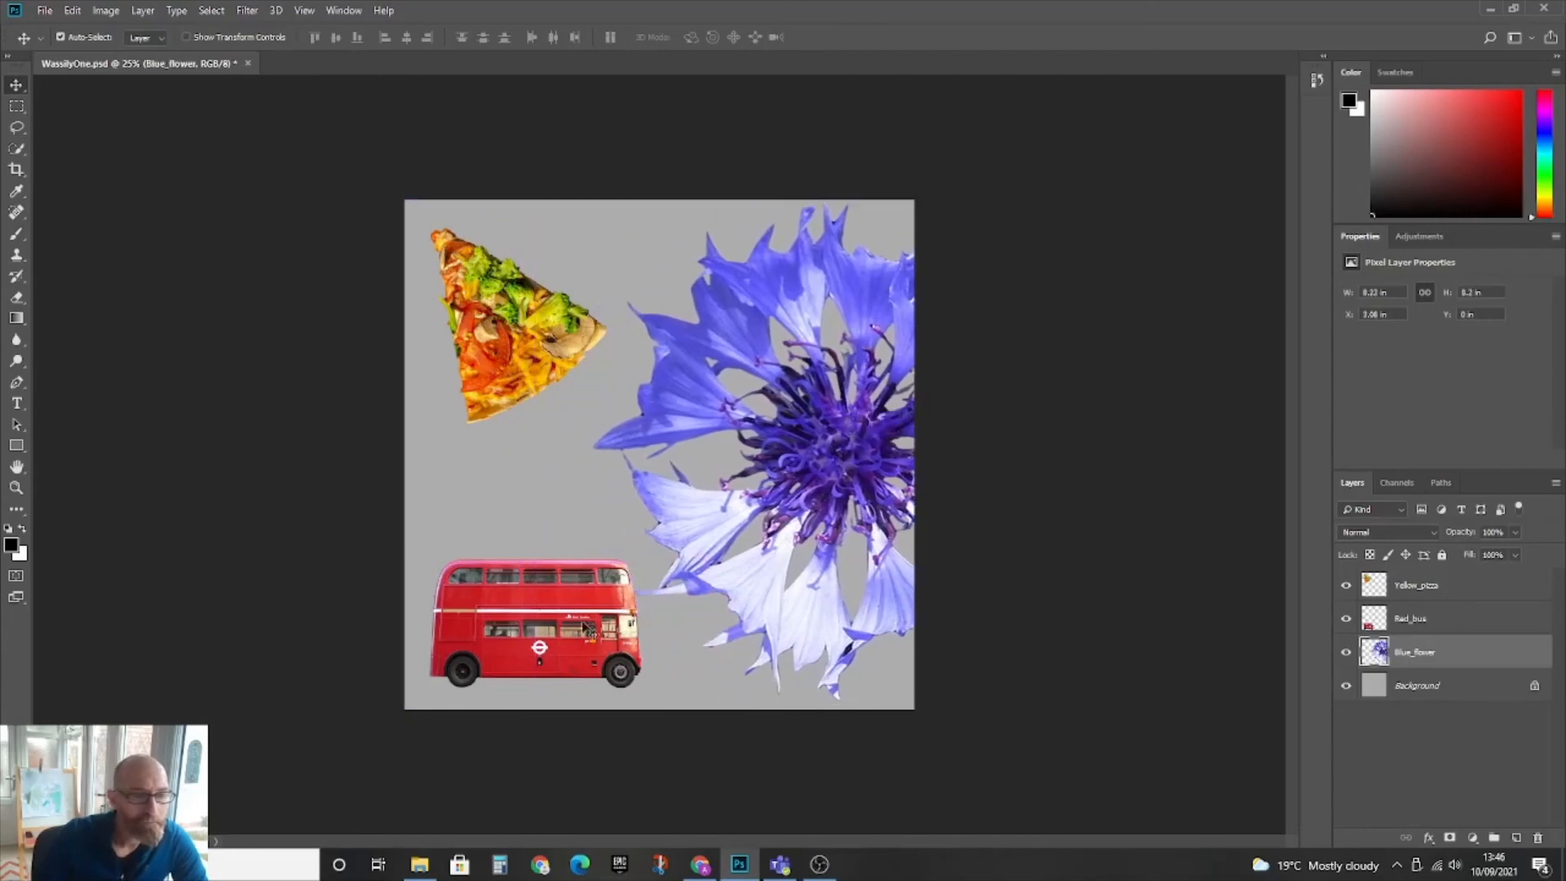
drag(541, 619, 667, 607)
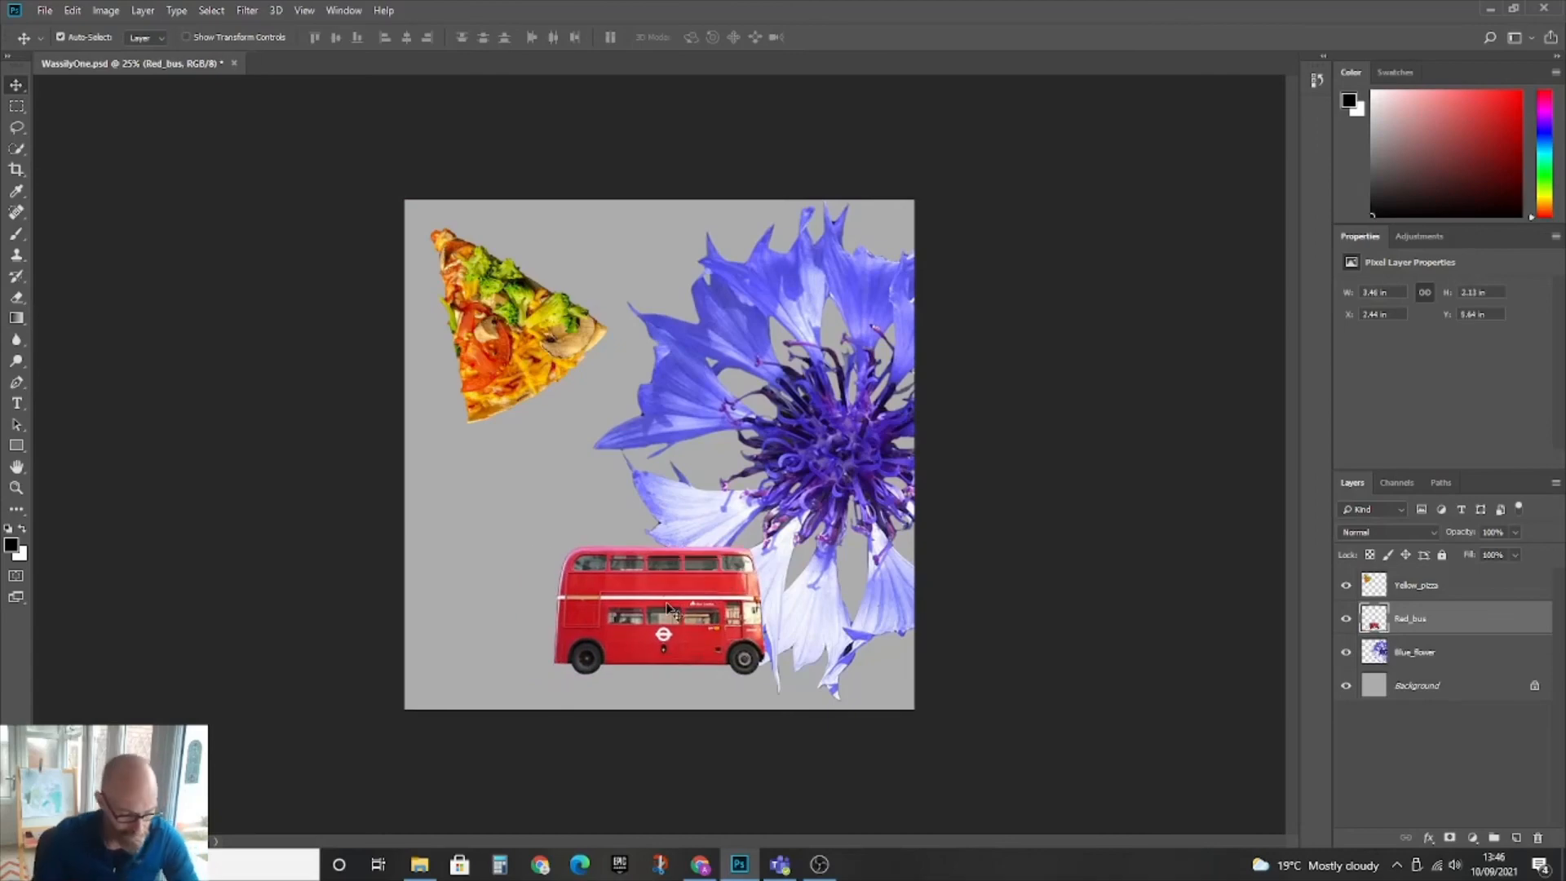
key(ctrl+t)
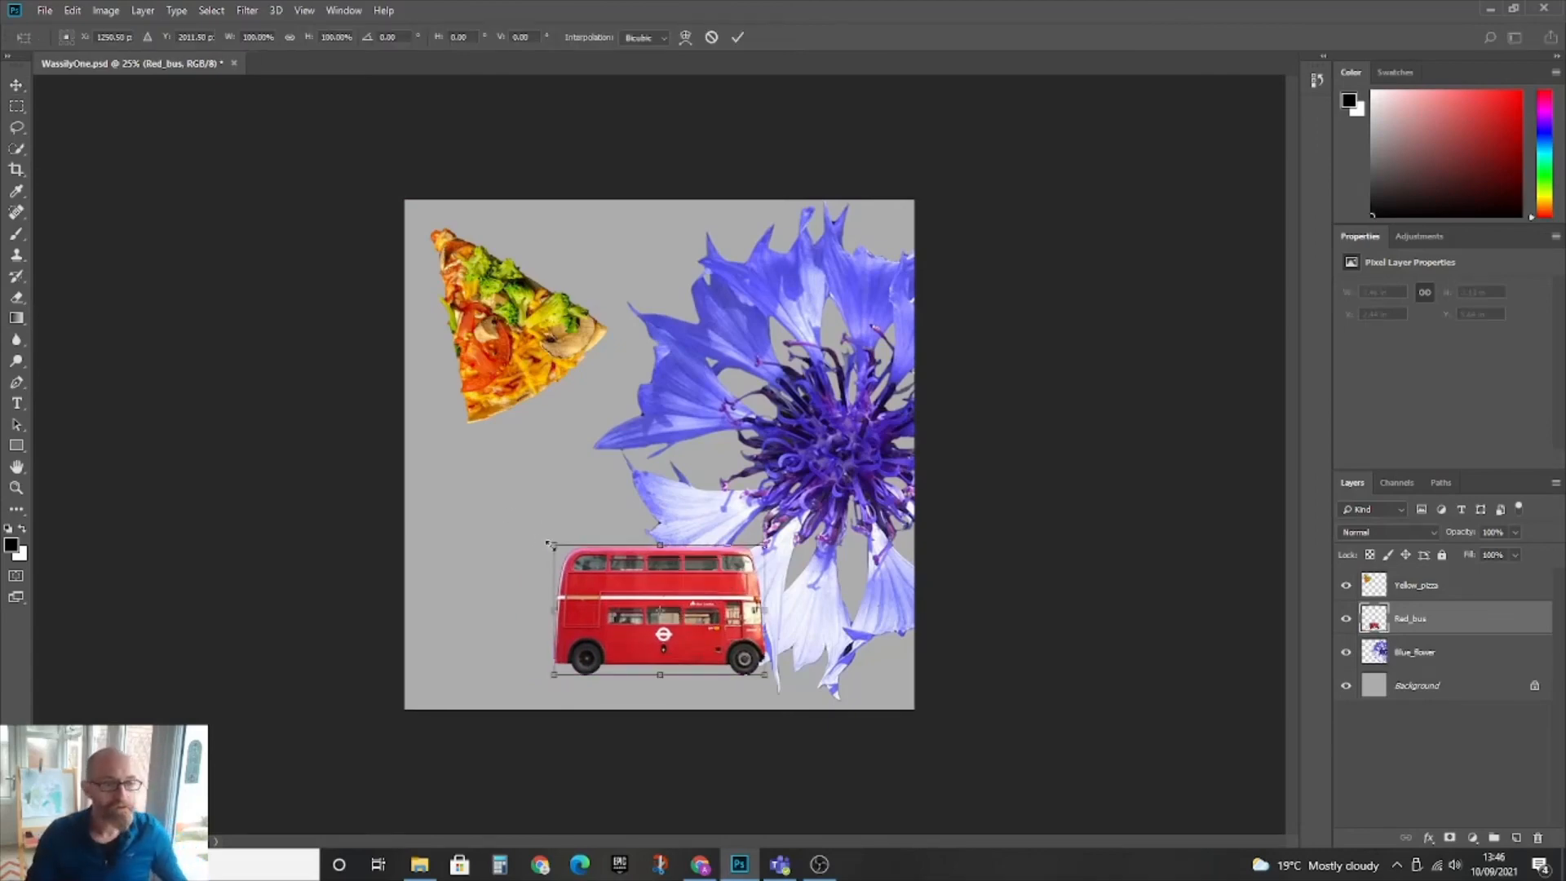
drag(549, 544, 438, 448)
key(Return)
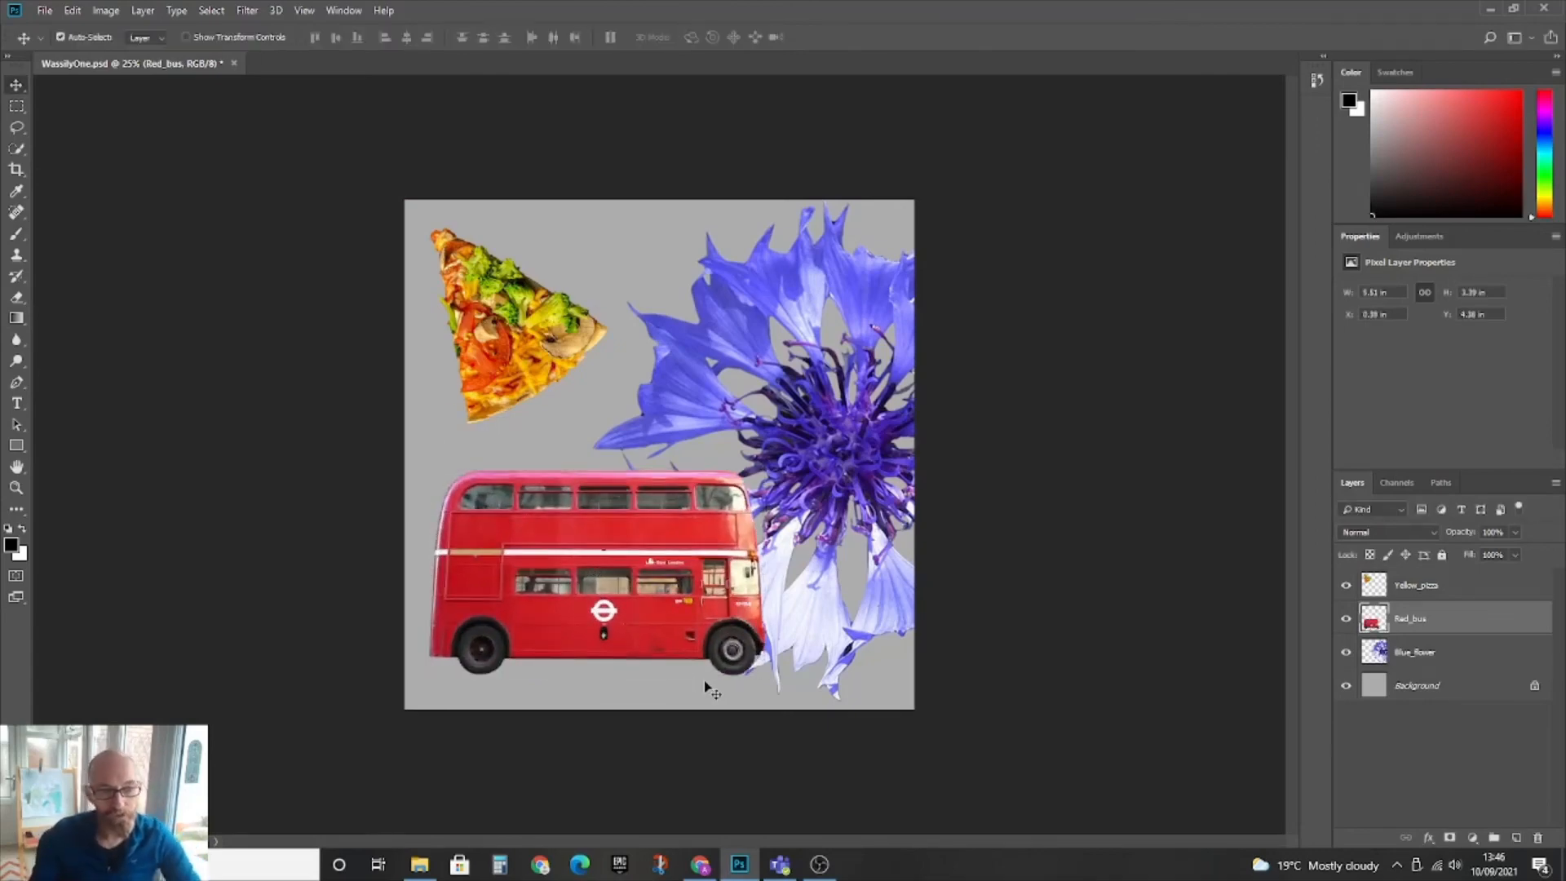
mouse_move(599, 582)
mouse_down()
mouse_move(642, 602)
mouse_move(588, 580)
mouse_move(656, 589)
mouse_move(593, 598)
mouse_move(606, 597)
mouse_up()
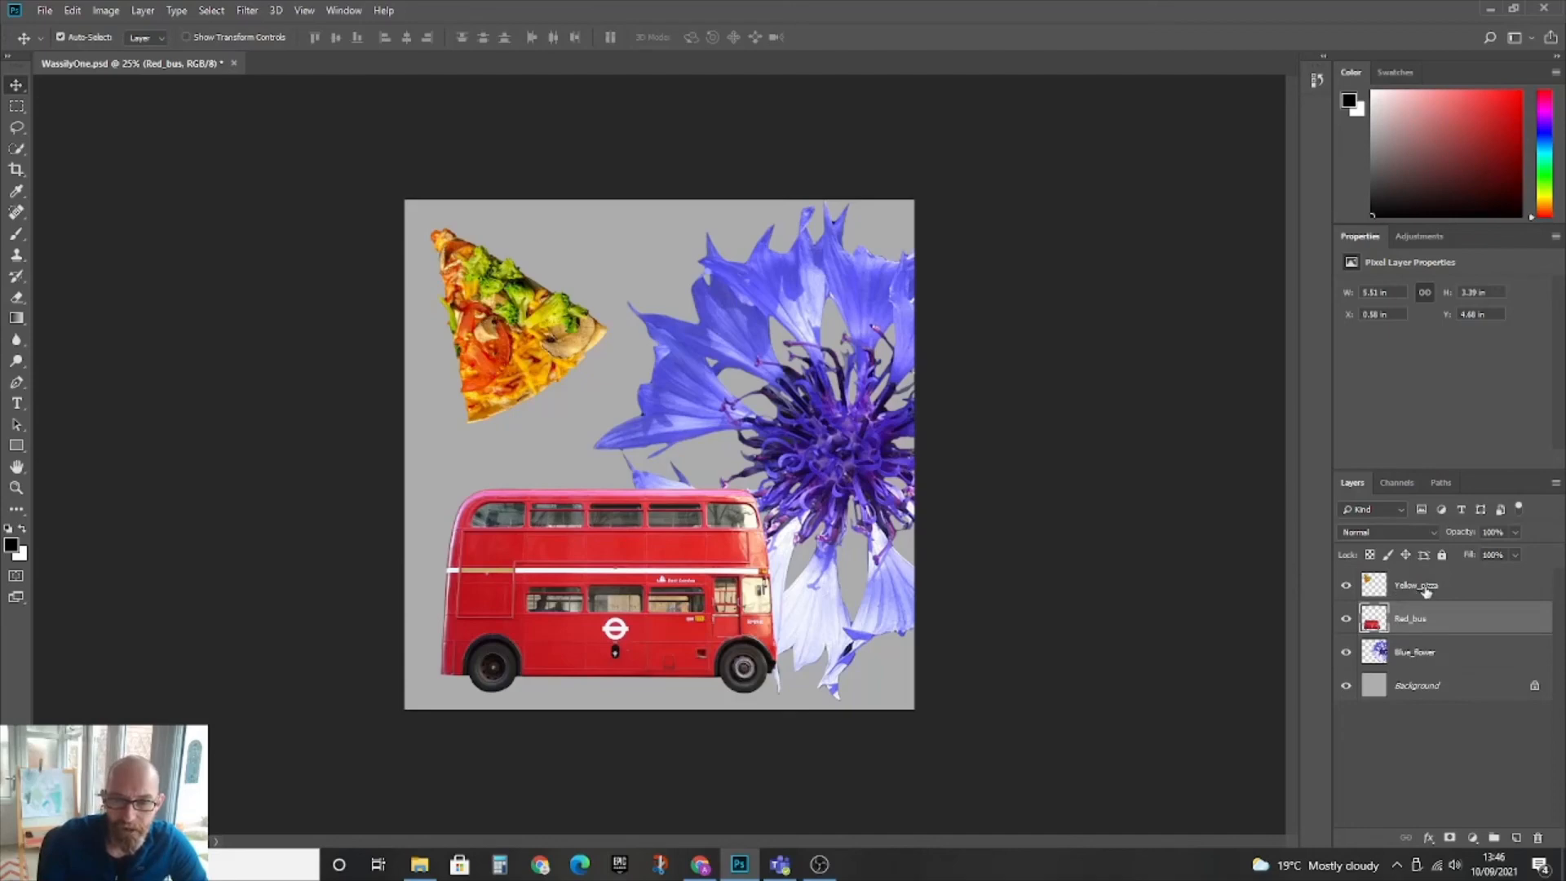
Overlap the pizza onto the bus roof at about X 1 in, Y 2.43 in, and nudge the bus up to about Y 4.33 in
drag(526, 339, 562, 465)
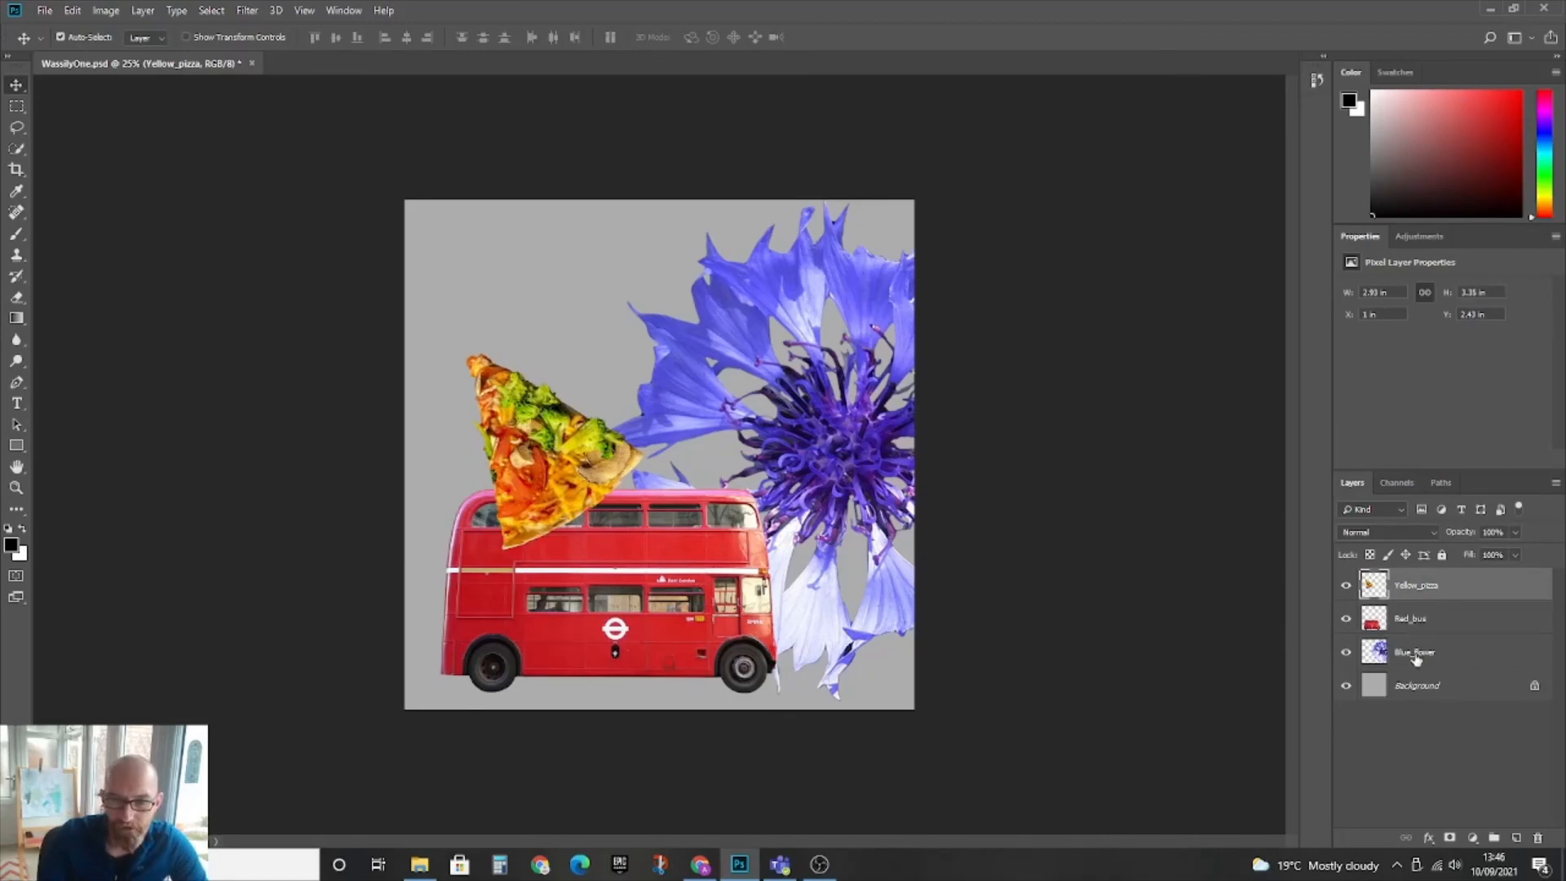
click(1388, 617)
key(shift+Up)
key(shift+Up)
key(shift+Up)
key(shift+Up)
key(shift+Up)
key(shift+Up)
key(shift+Up)
key(shift+Up)
key(shift+Up)
key(shift+Up)
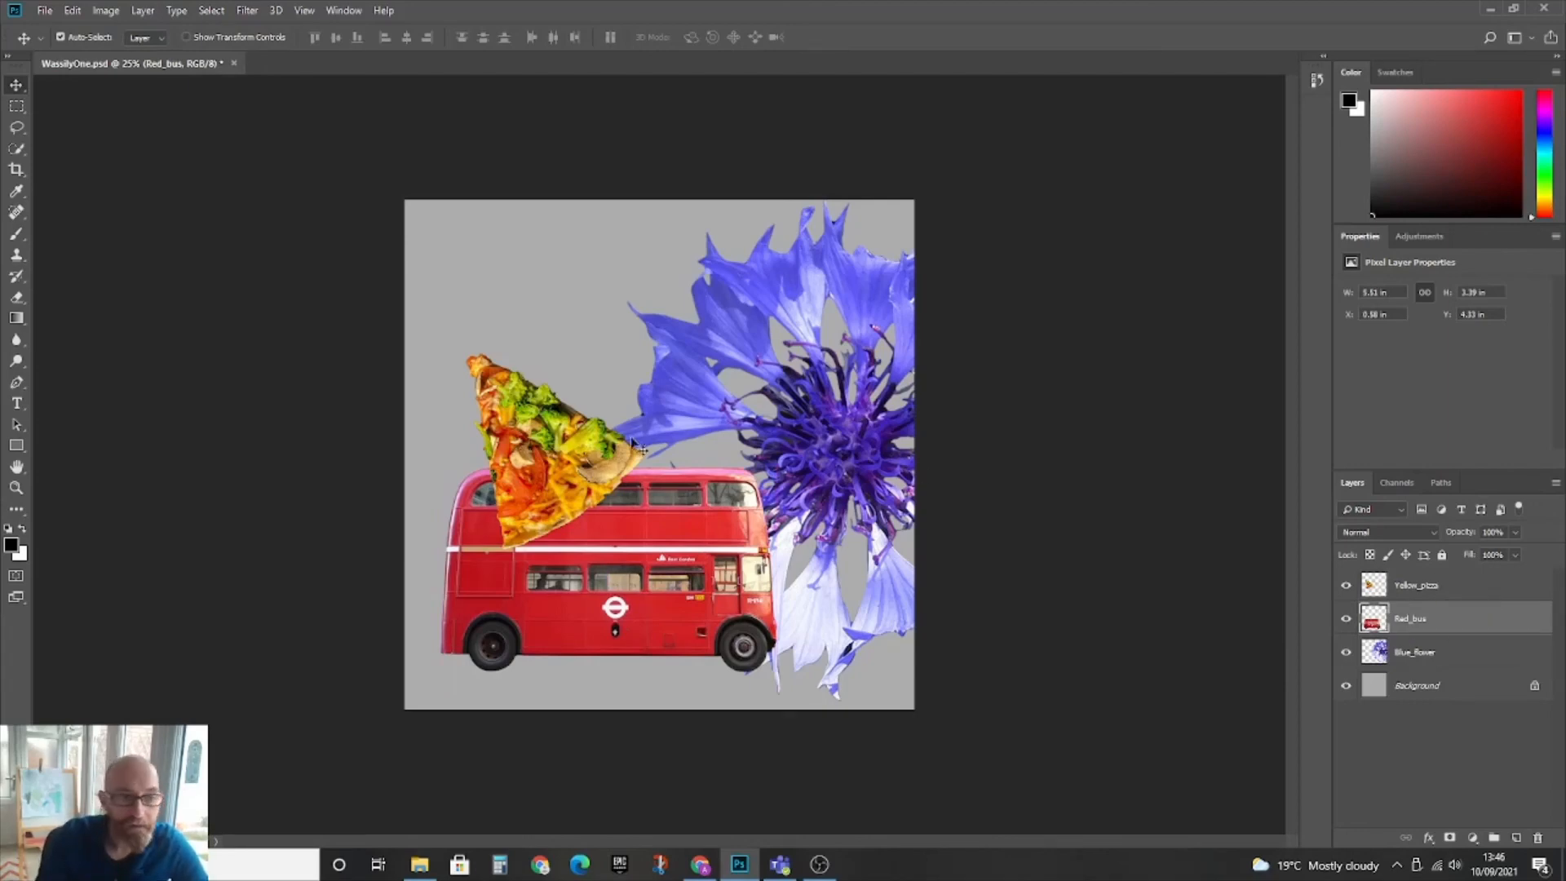
Move the pizza clear above the bus to about X 1.4 in, Y 0.2 in, and reorder the Blue_flower layer above Red_bus
drag(541, 458, 497, 295)
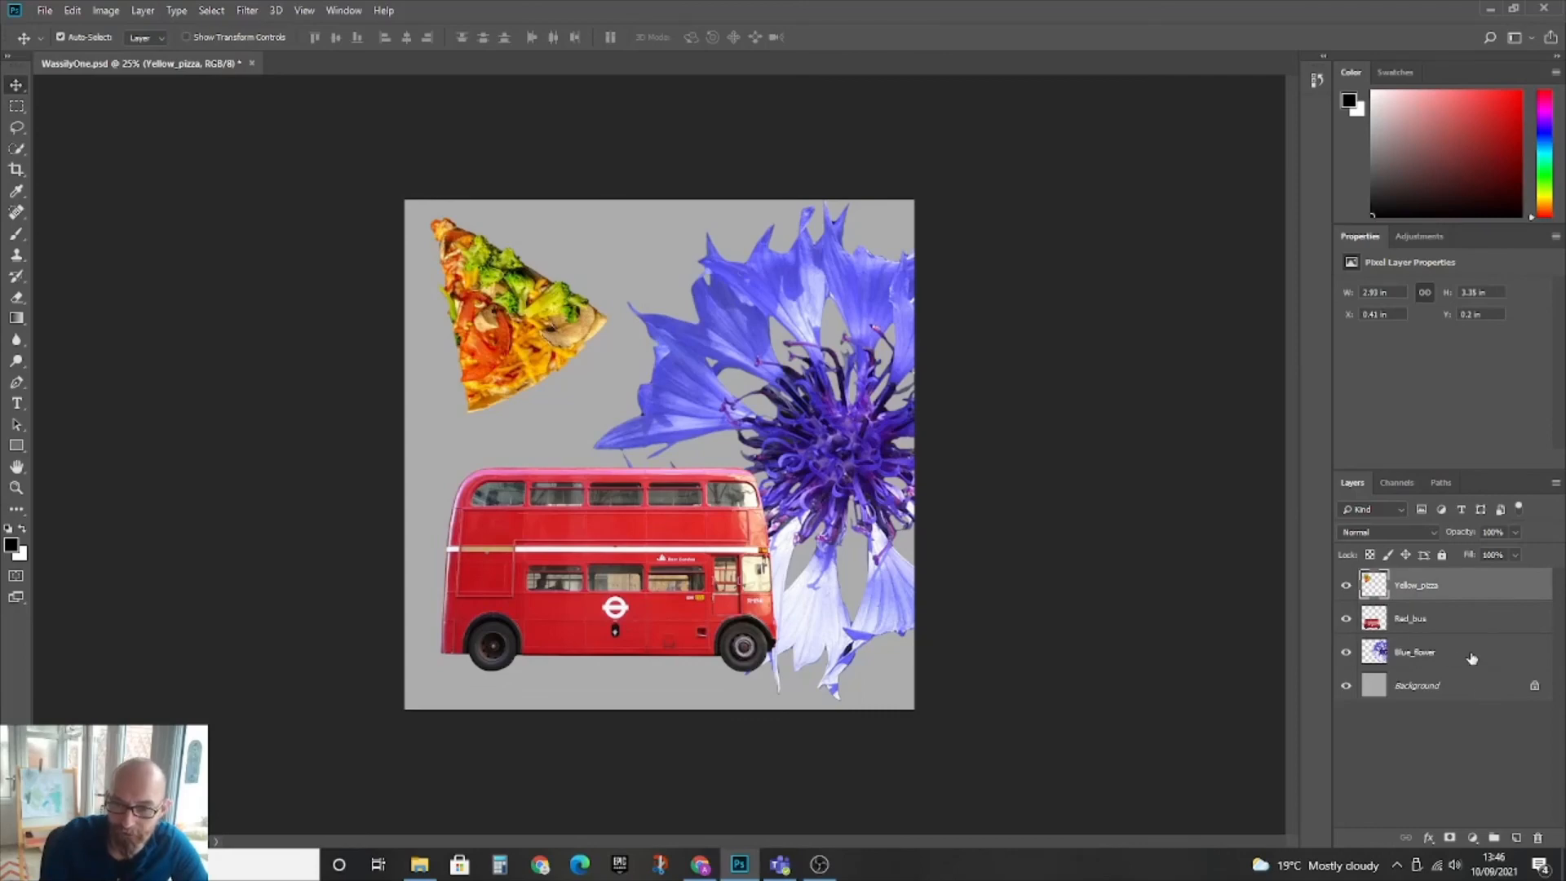
drag(1471, 658, 1461, 607)
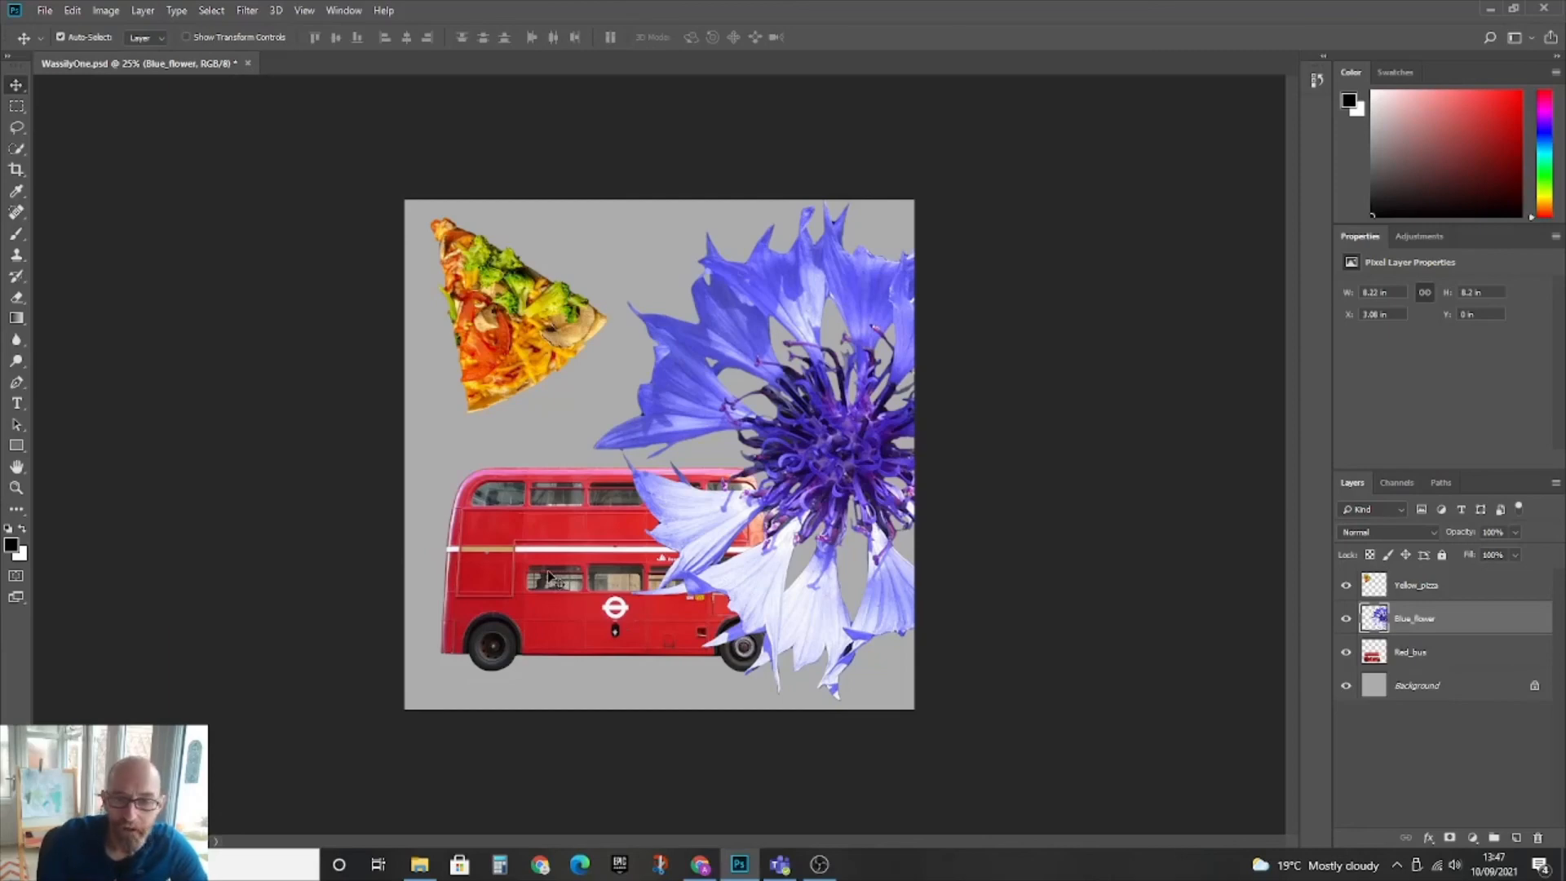
drag(526, 331, 582, 328)
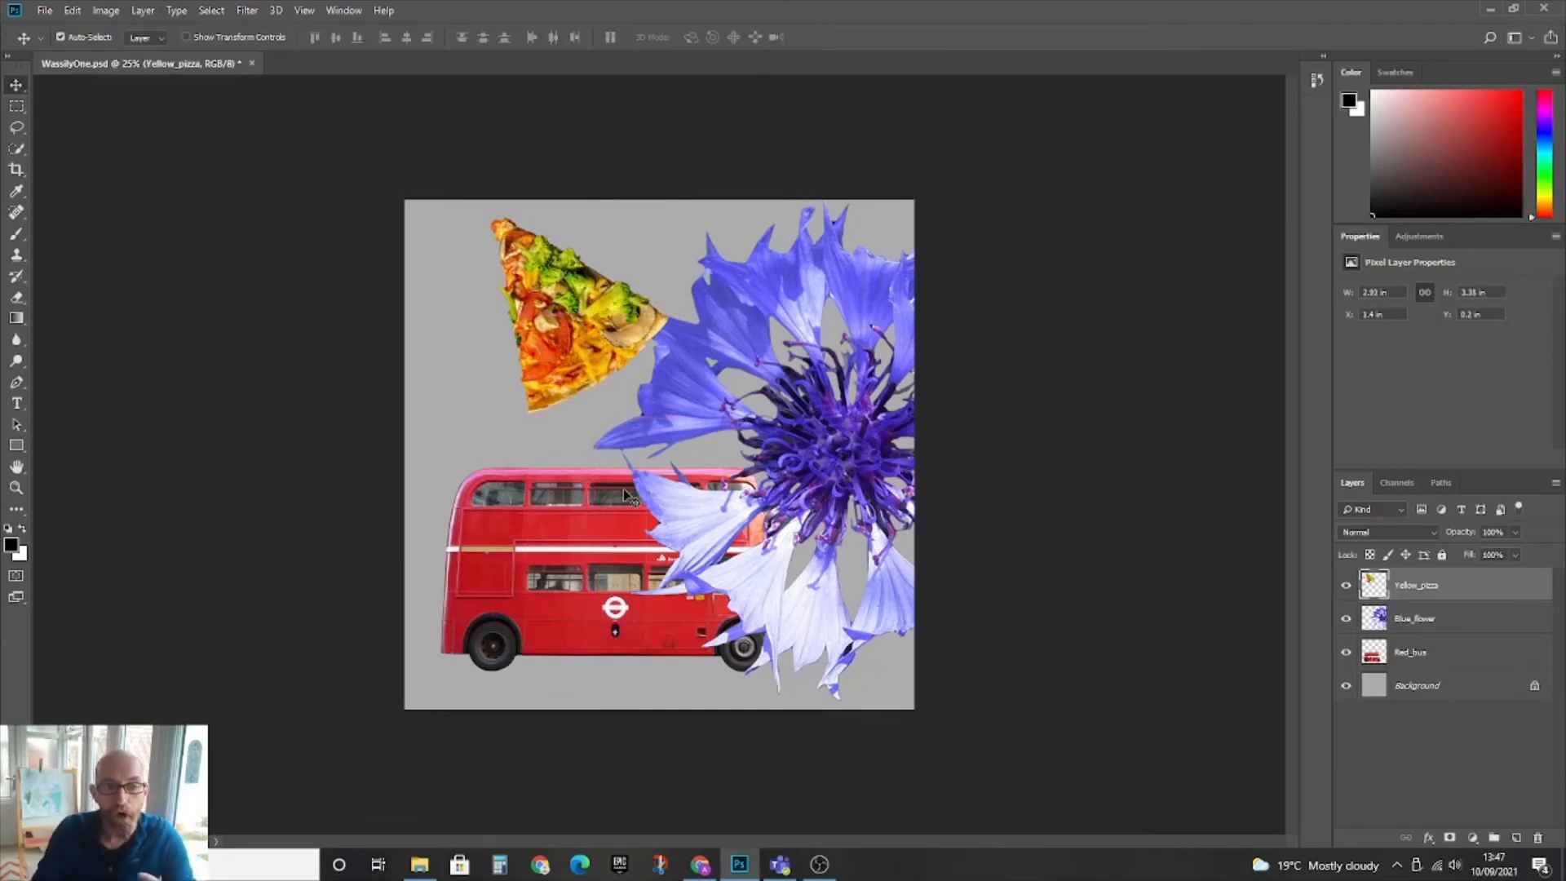
Mirror the arrangement by moving the flower to the canvas's left side, the bus to the lower right and the pizza to the upper right
drag(830, 440, 496, 436)
drag(706, 630, 820, 643)
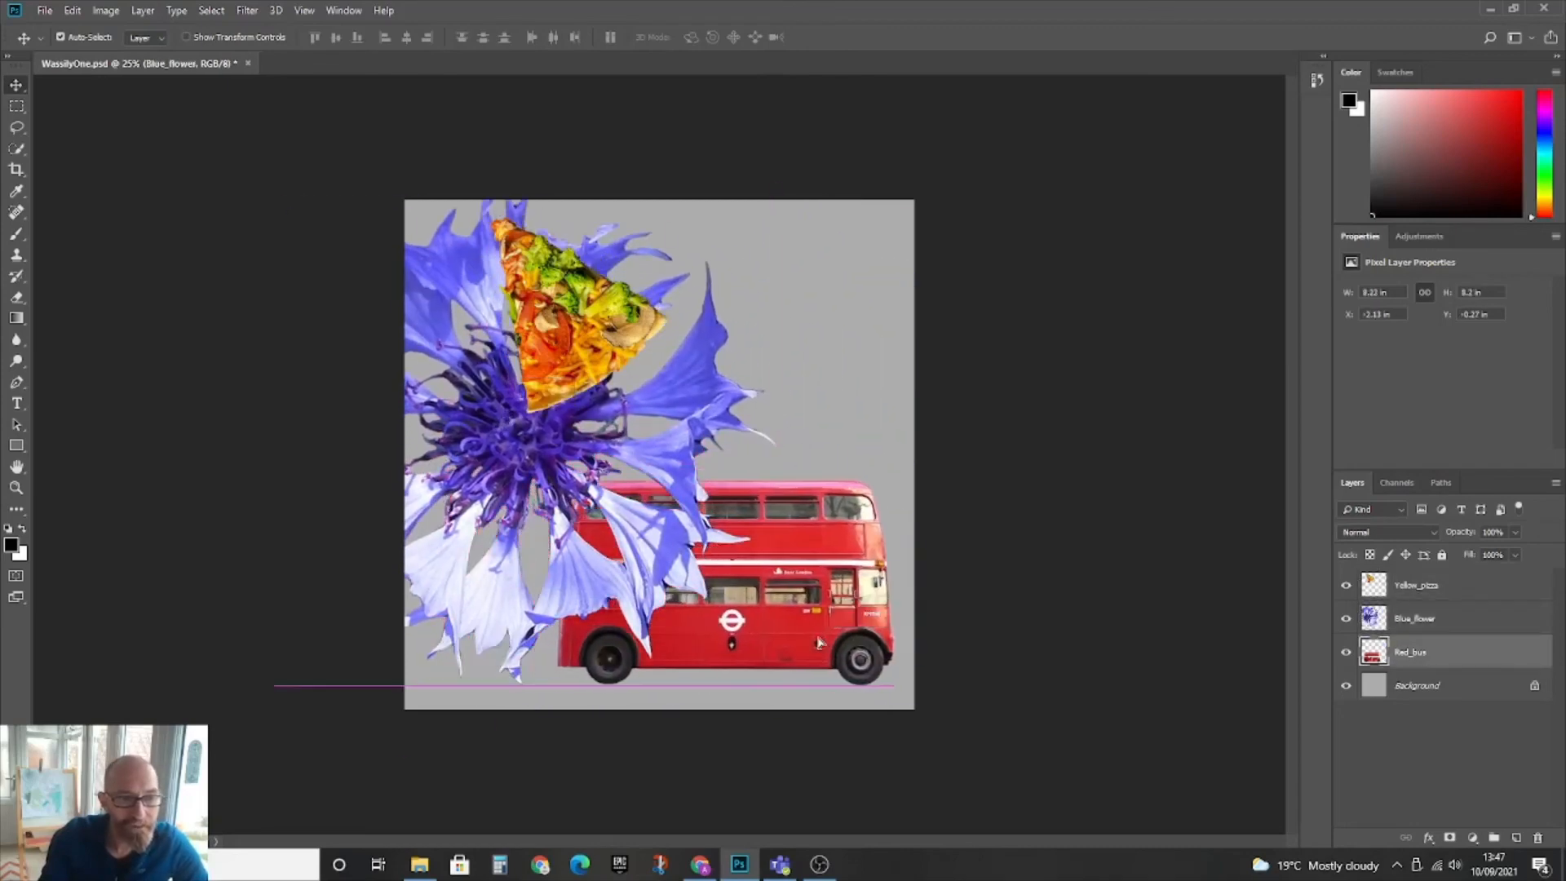
drag(569, 297, 796, 298)
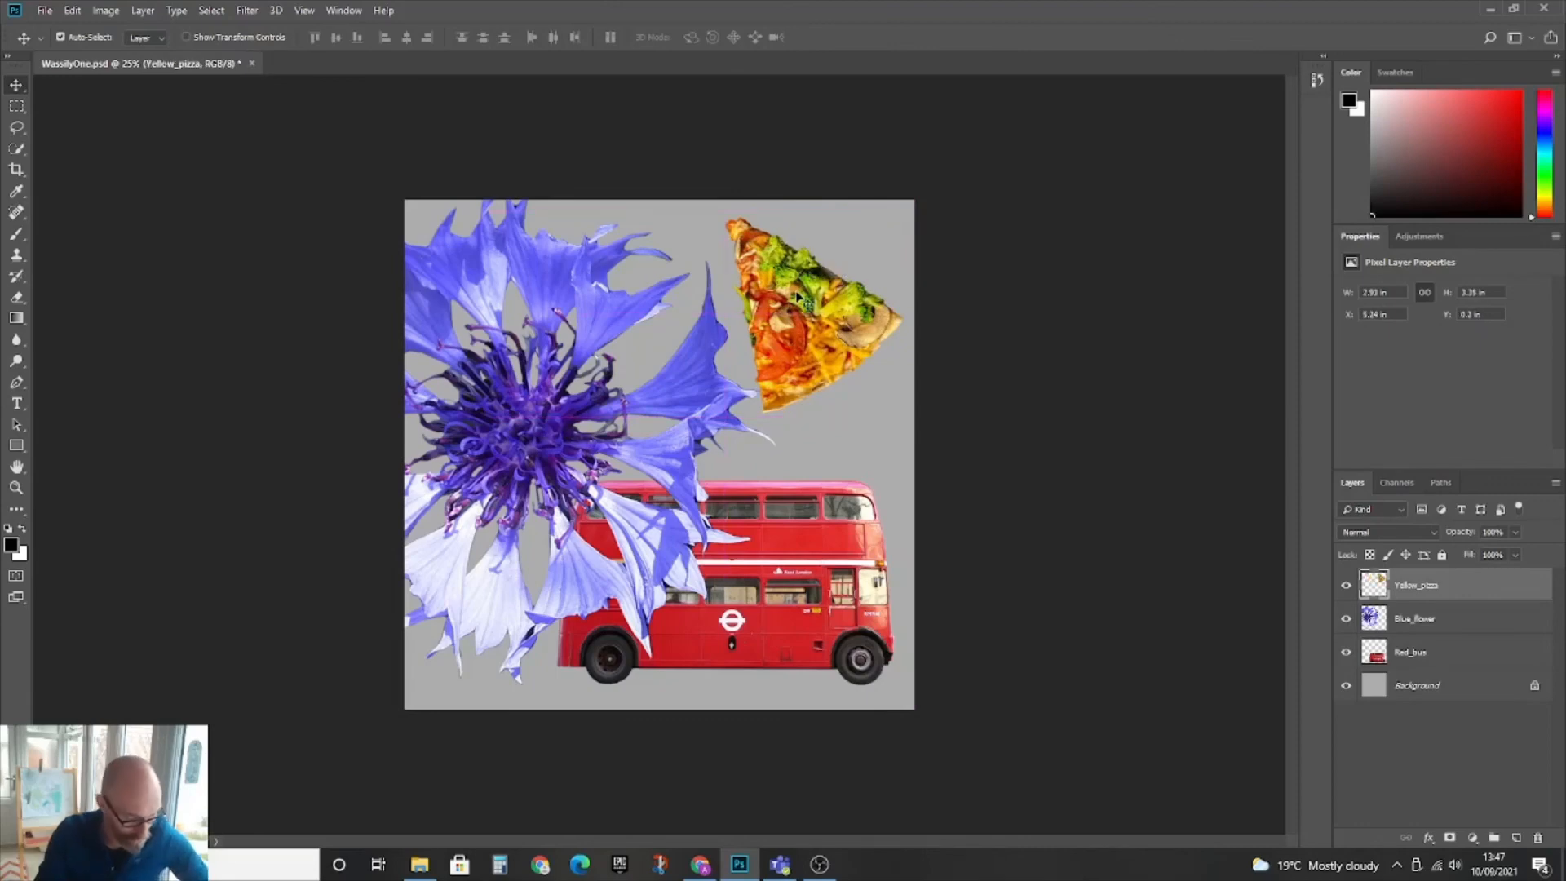
Rotate the pizza about -9.7° and scale it to about 85% with Free Transform, placing it at about X 5.27 in, Y 0.33 in
key(ctrl+t)
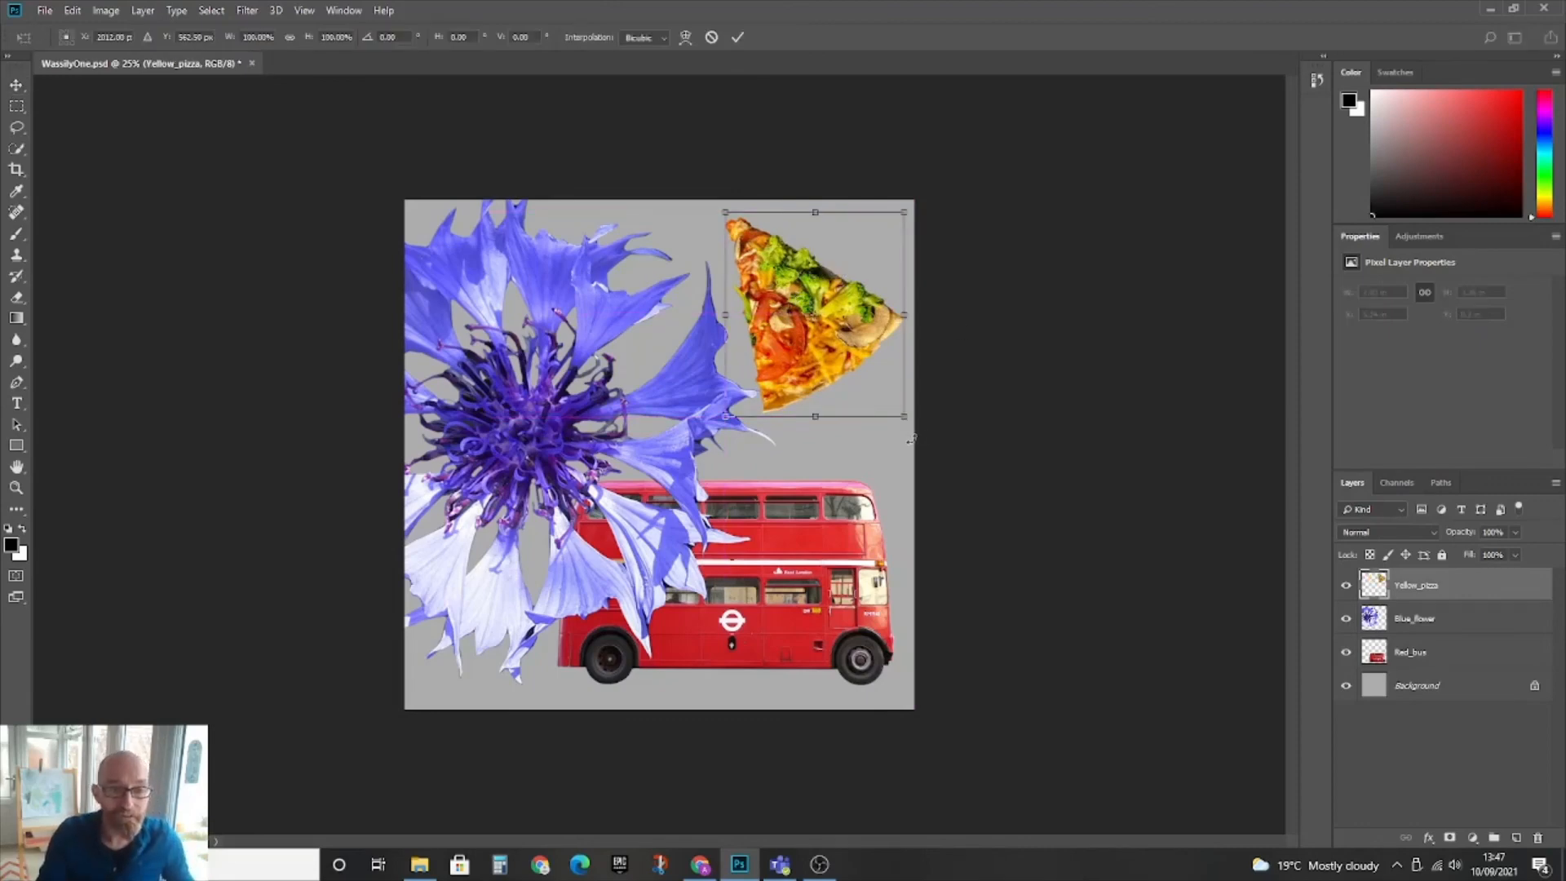
drag(911, 440, 930, 407)
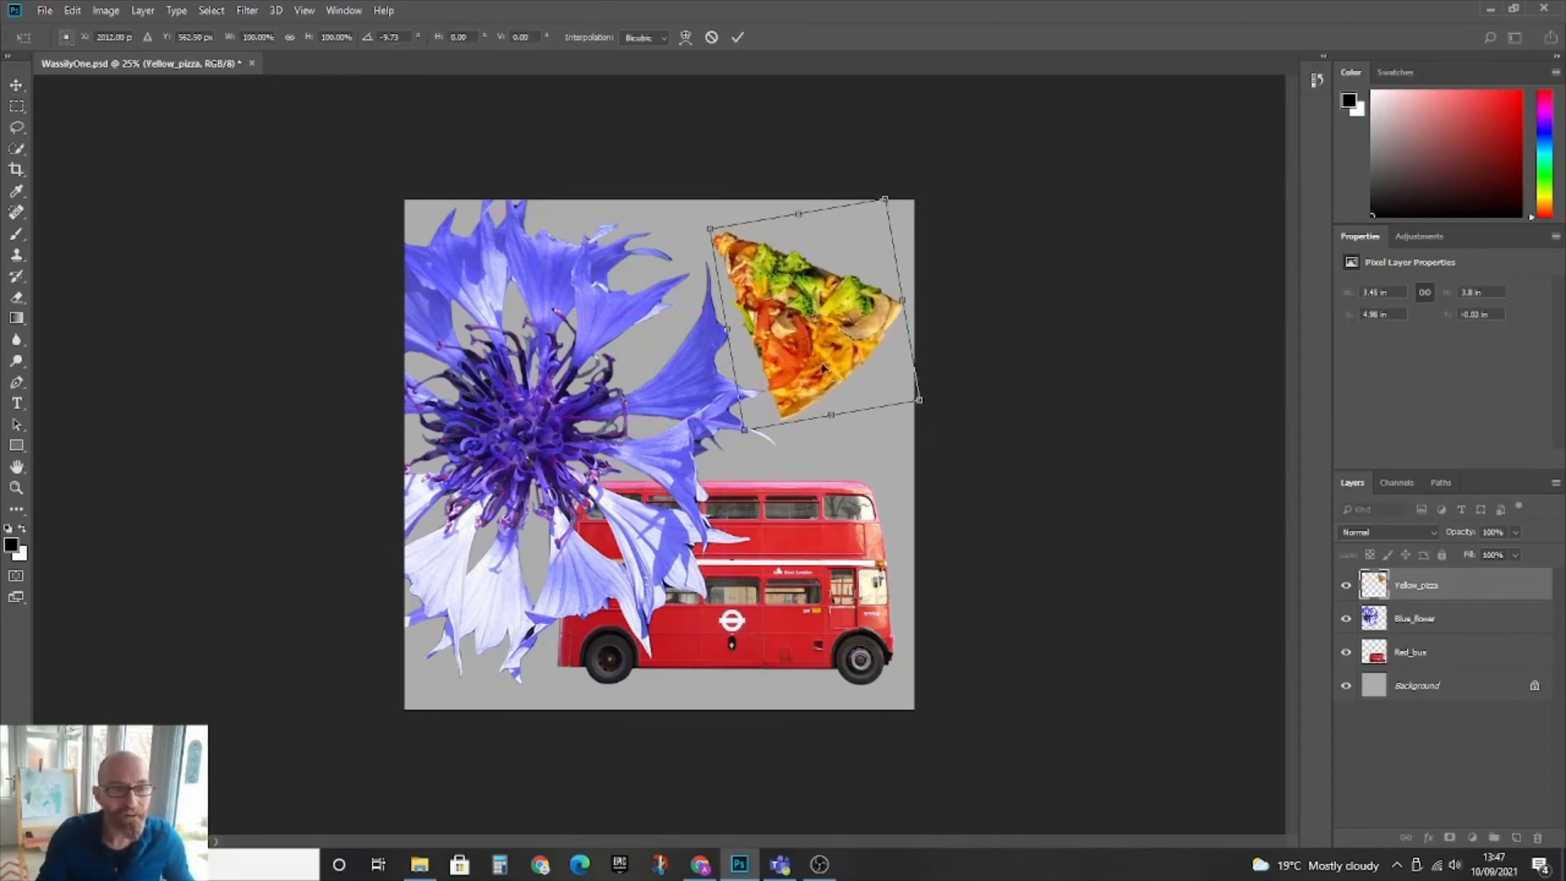
drag(822, 368, 830, 354)
drag(930, 390, 901, 359)
drag(798, 308, 803, 329)
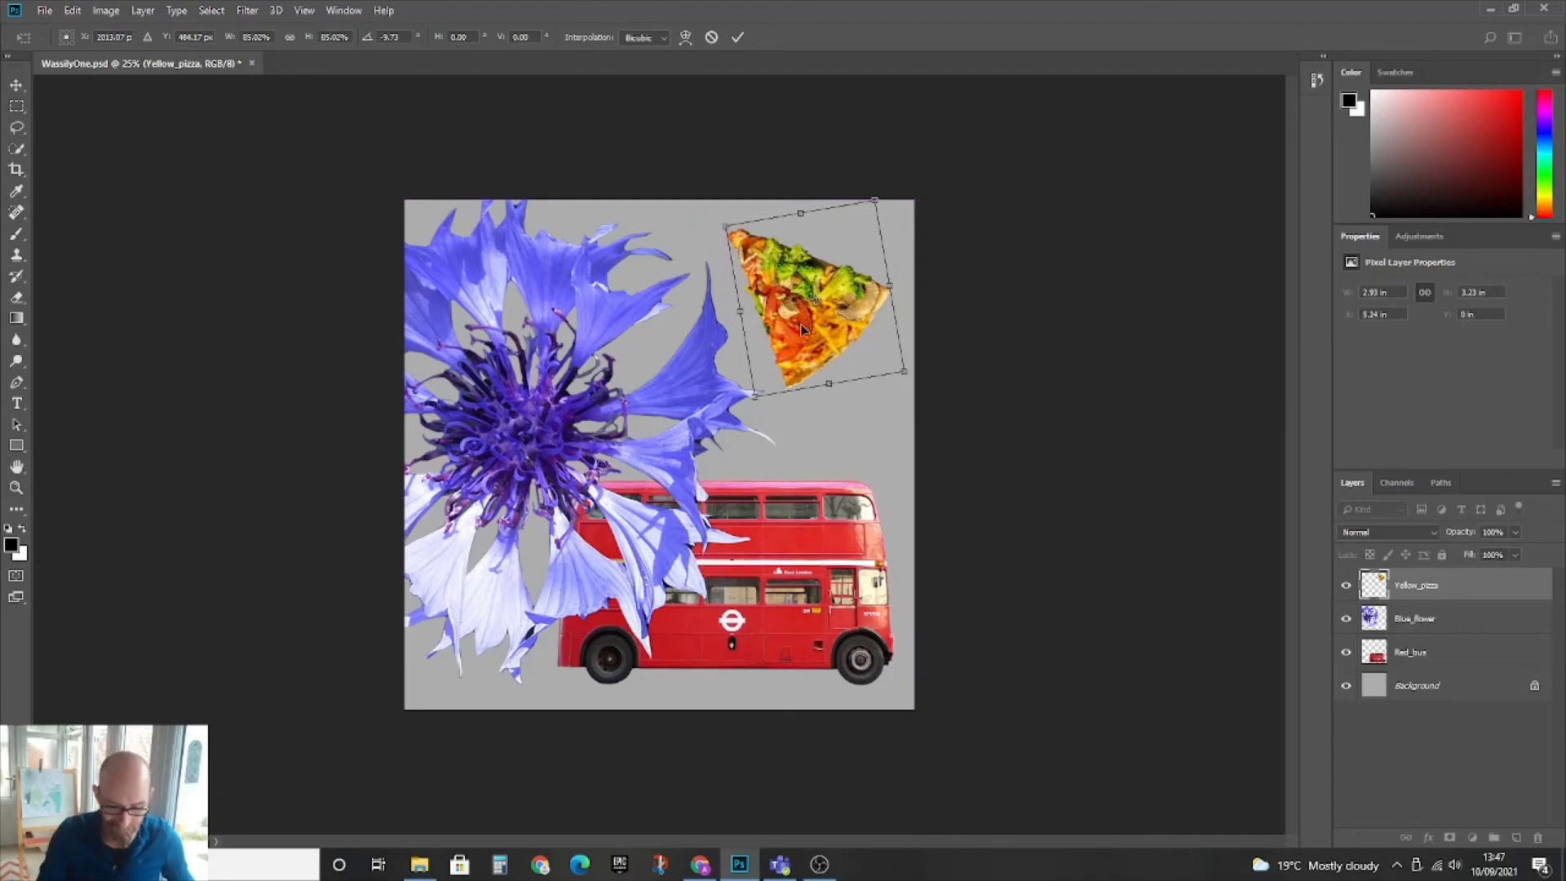
key(Return)
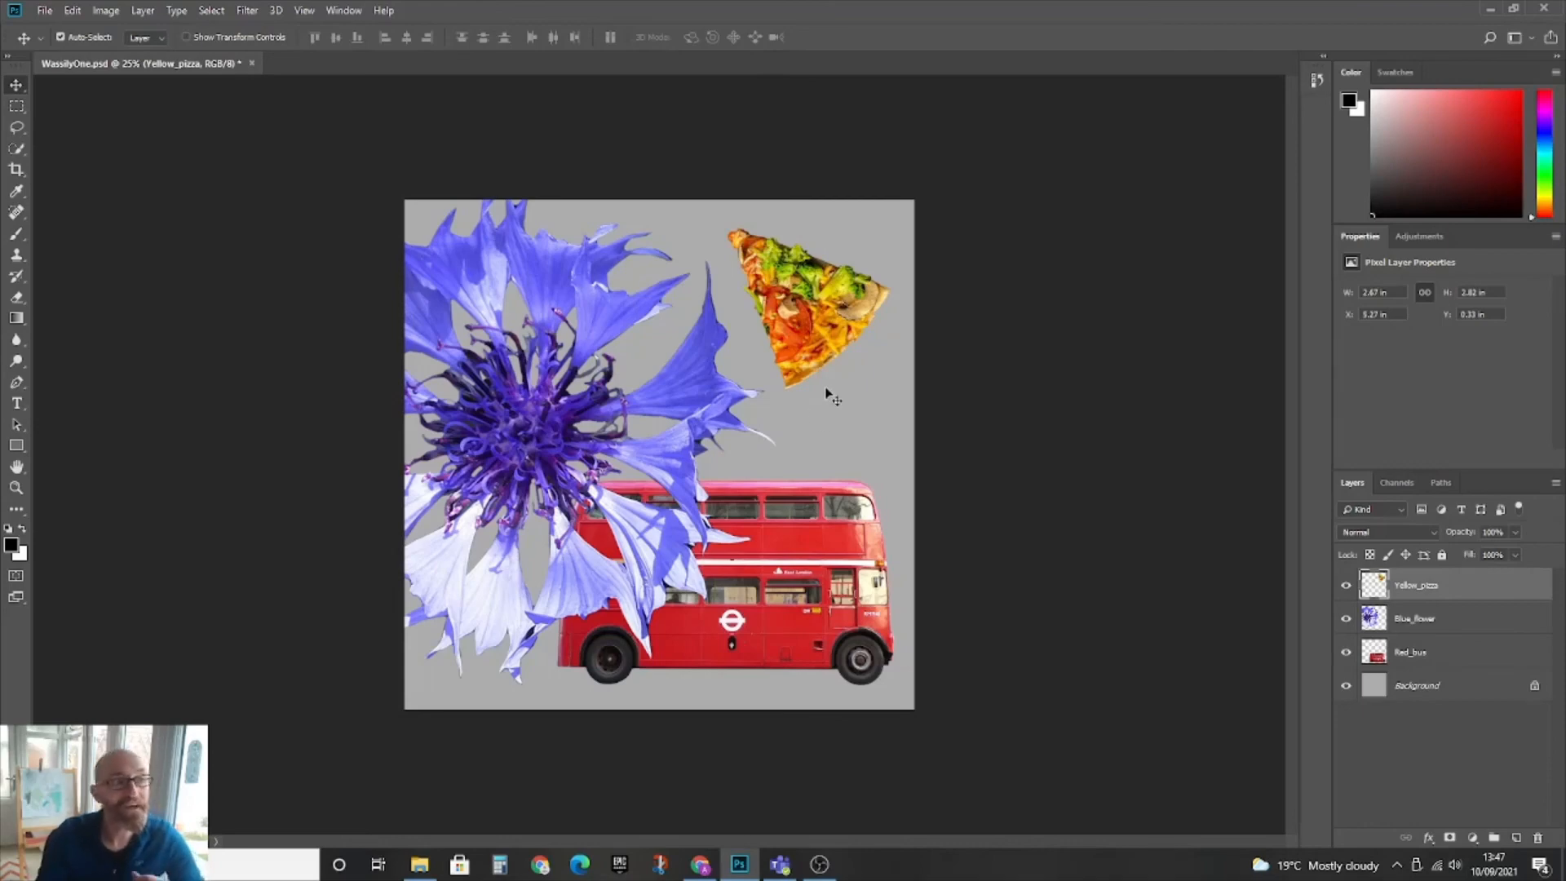
click(46, 12)
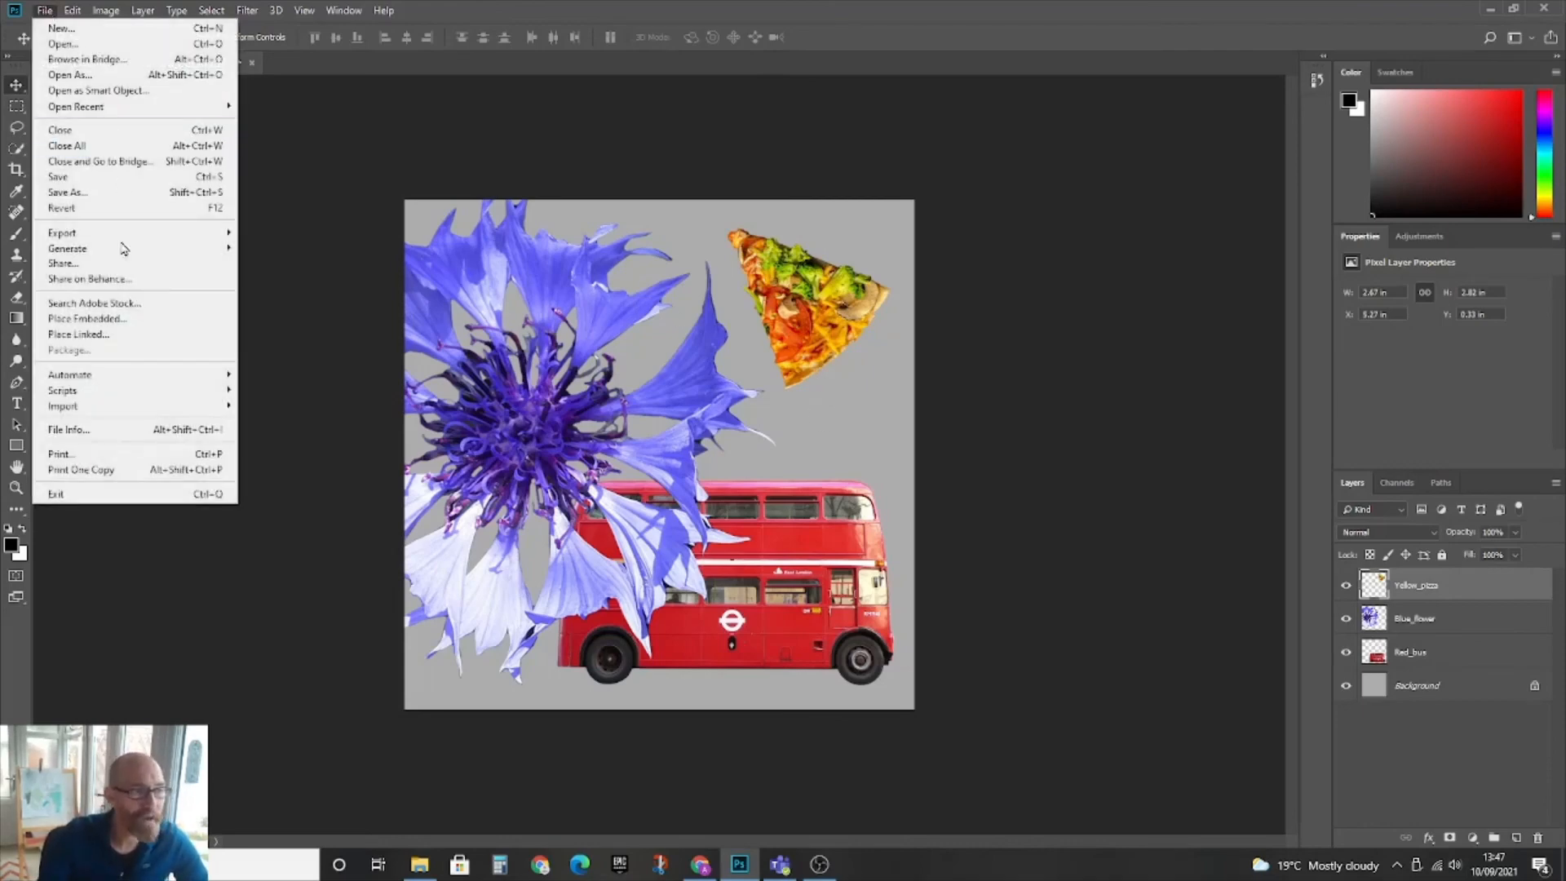
mouse_move(119, 240)
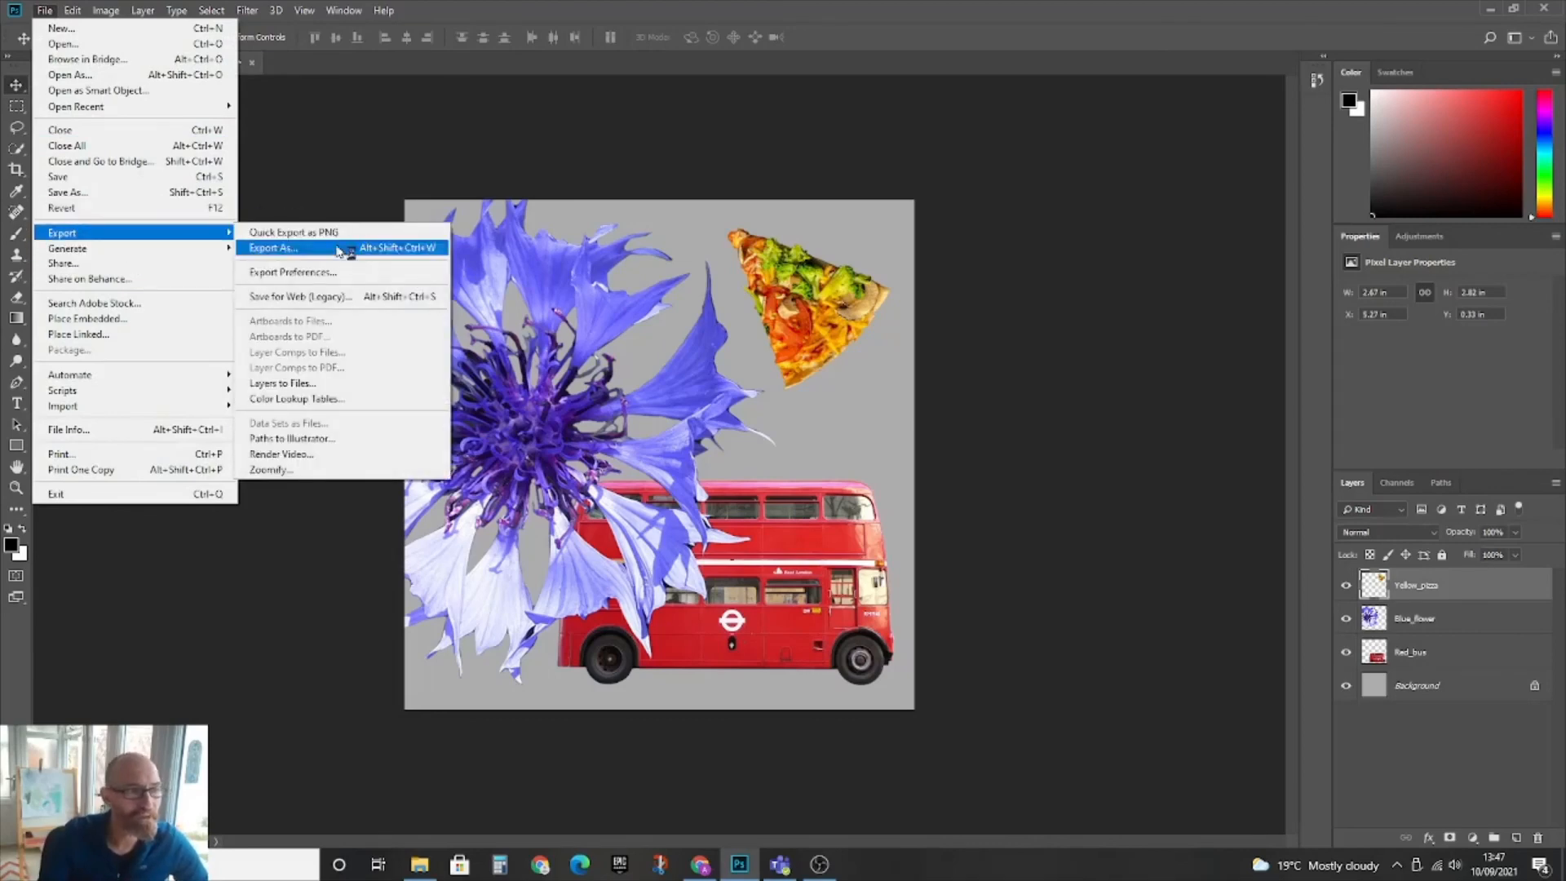
click(290, 232)
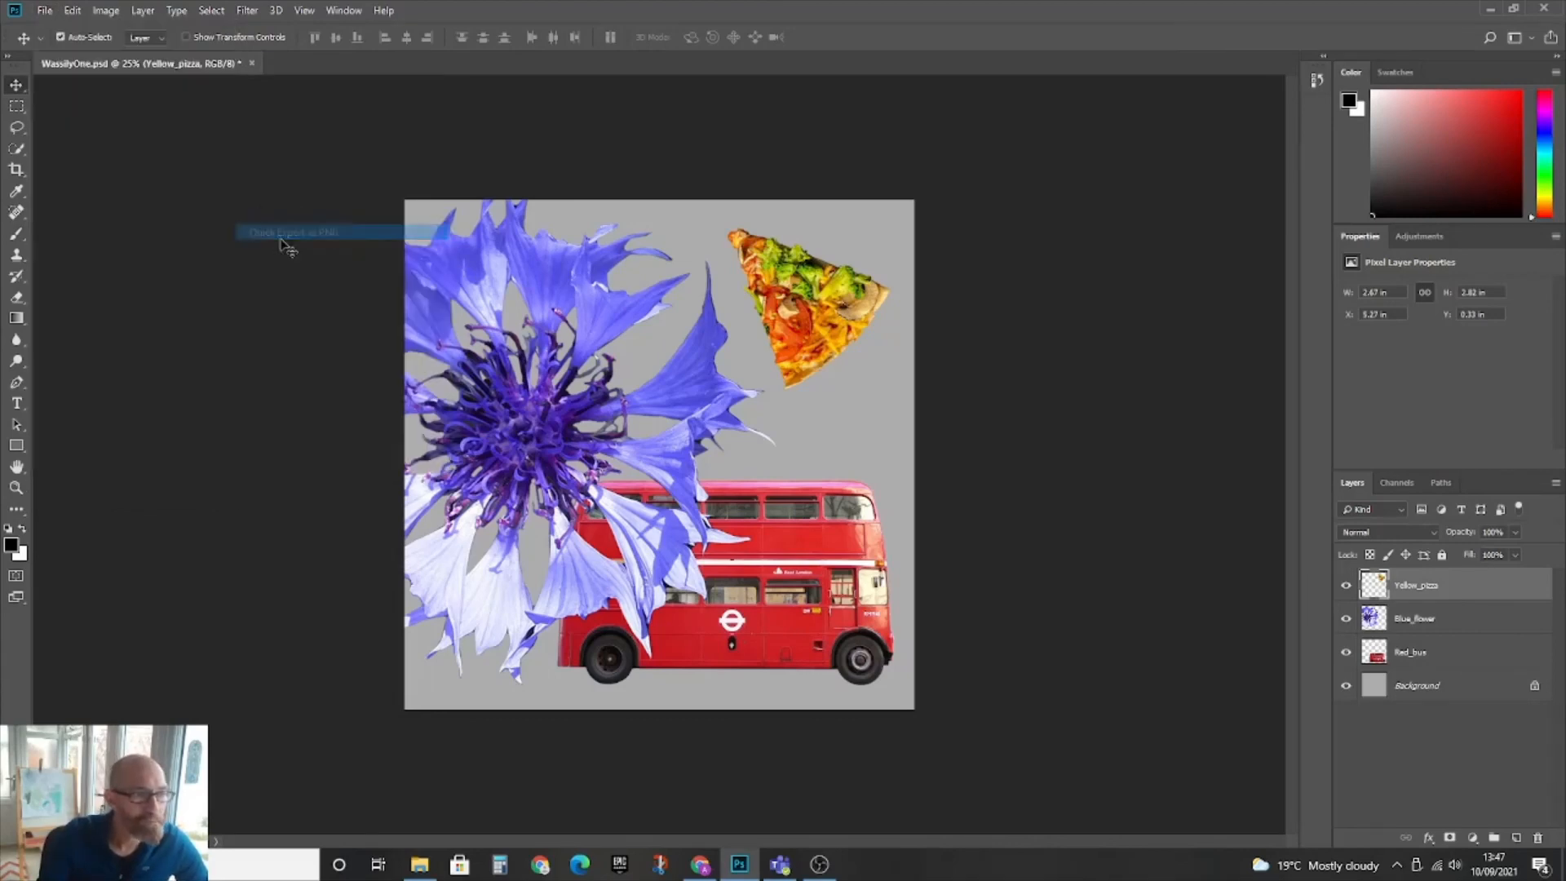
click(645, 414)
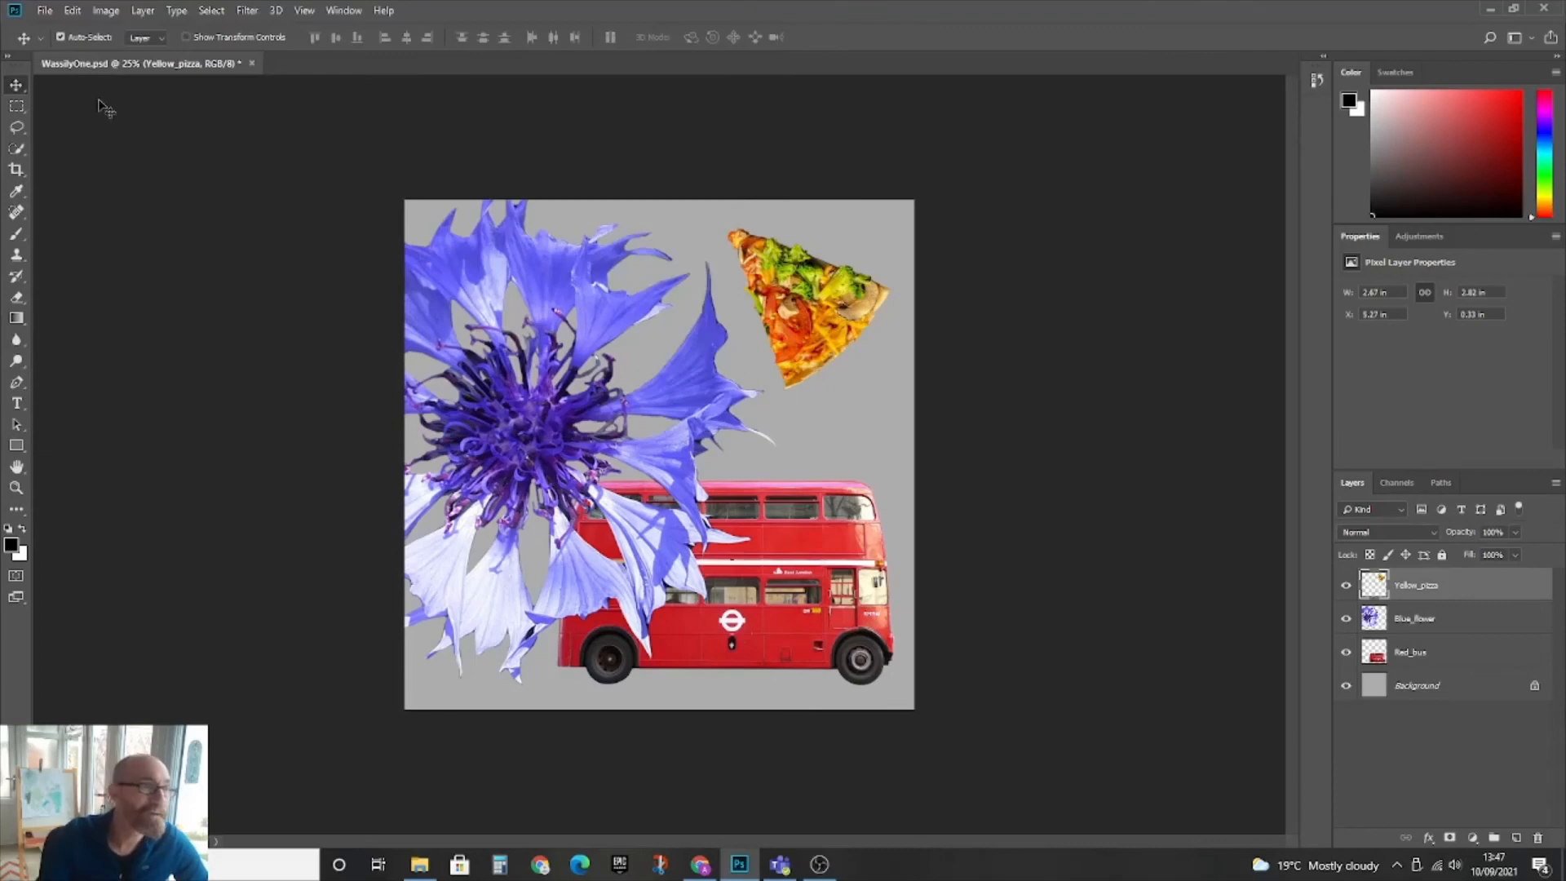
Export the composition with Export As as a 2500 x 2500 px JPG at 100% quality, saved to the Desktop as WassilyOne04
click(44, 10)
mouse_move(86, 233)
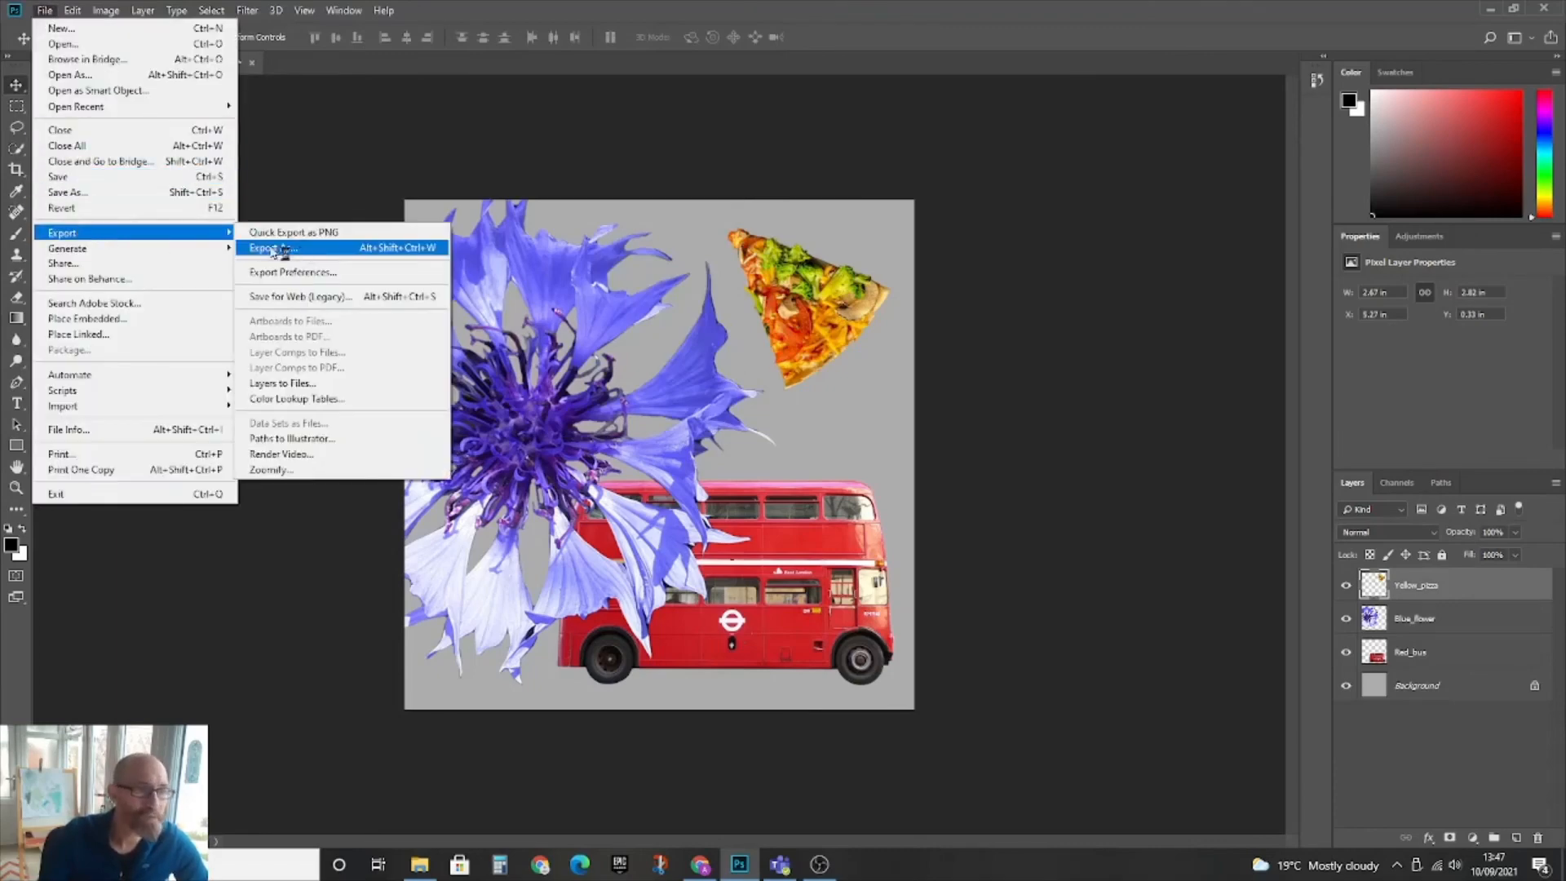
click(276, 249)
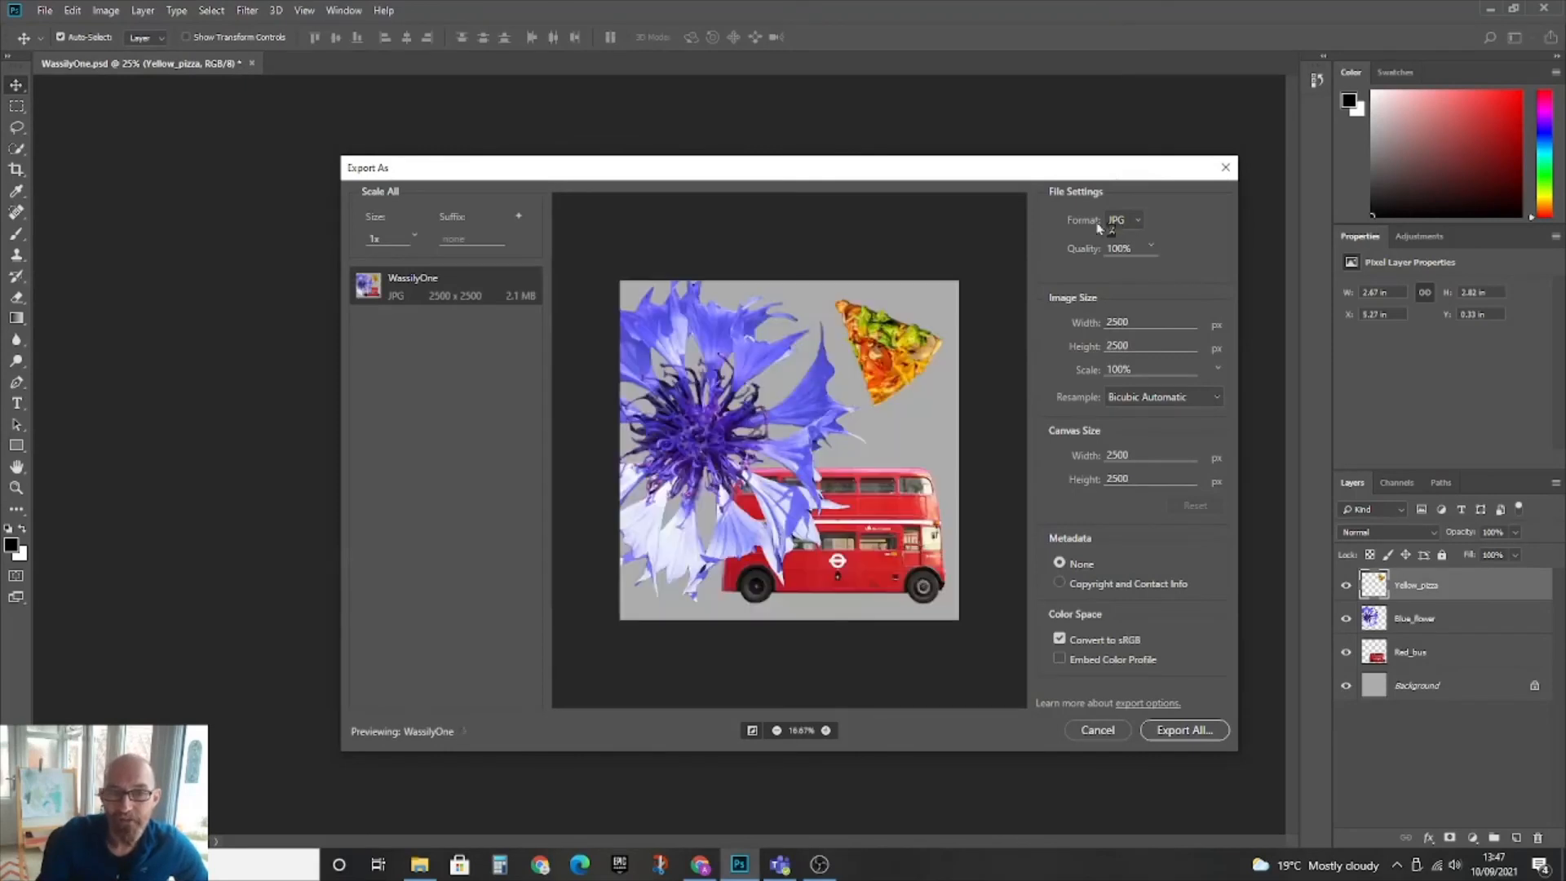
click(1171, 730)
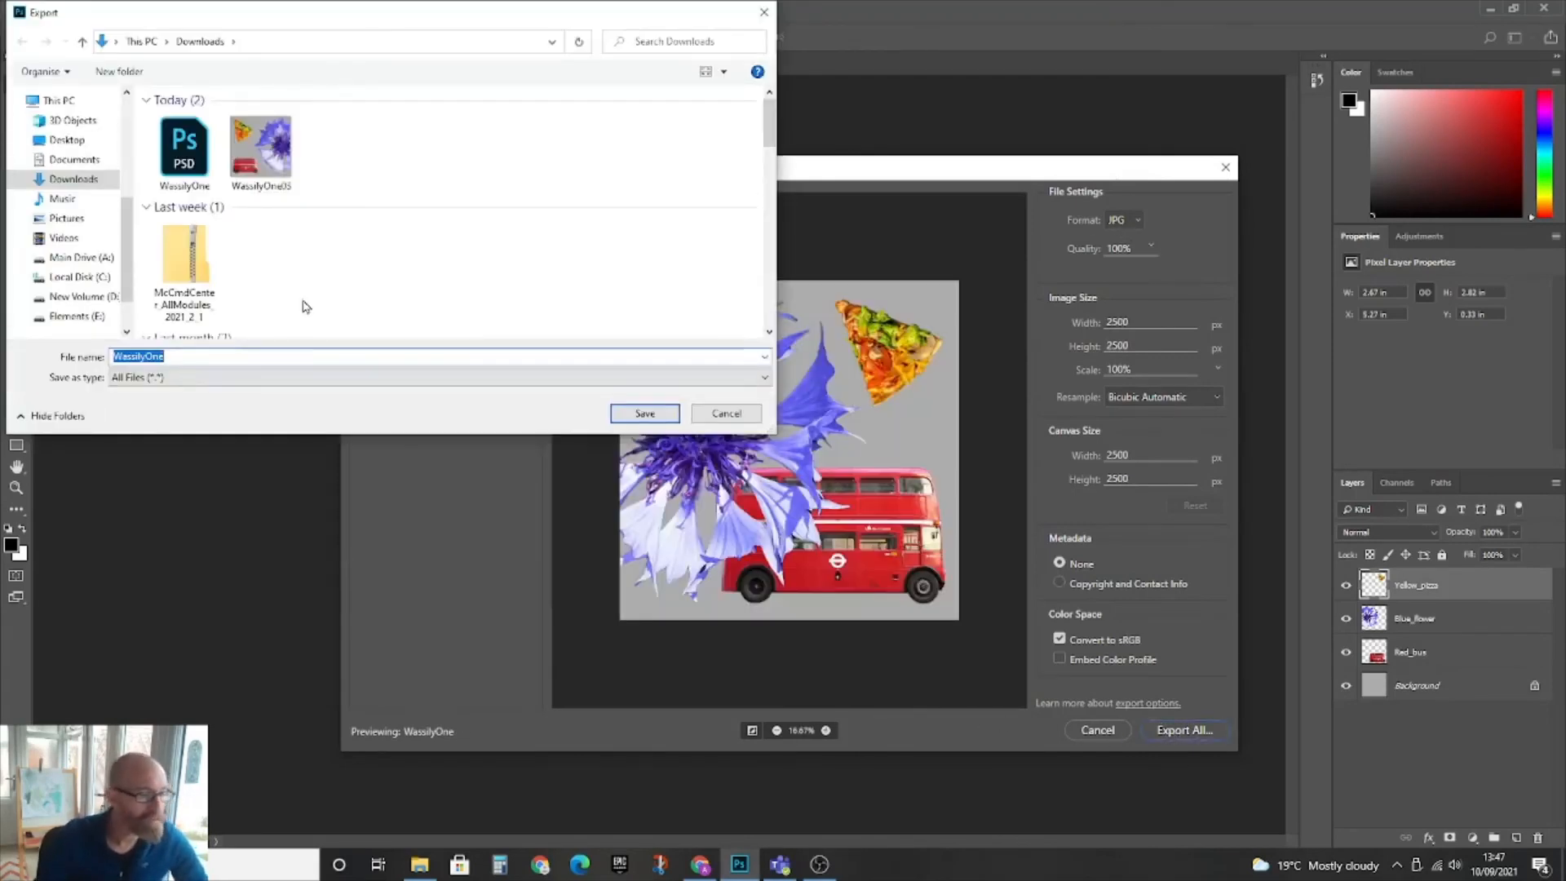
click(169, 357)
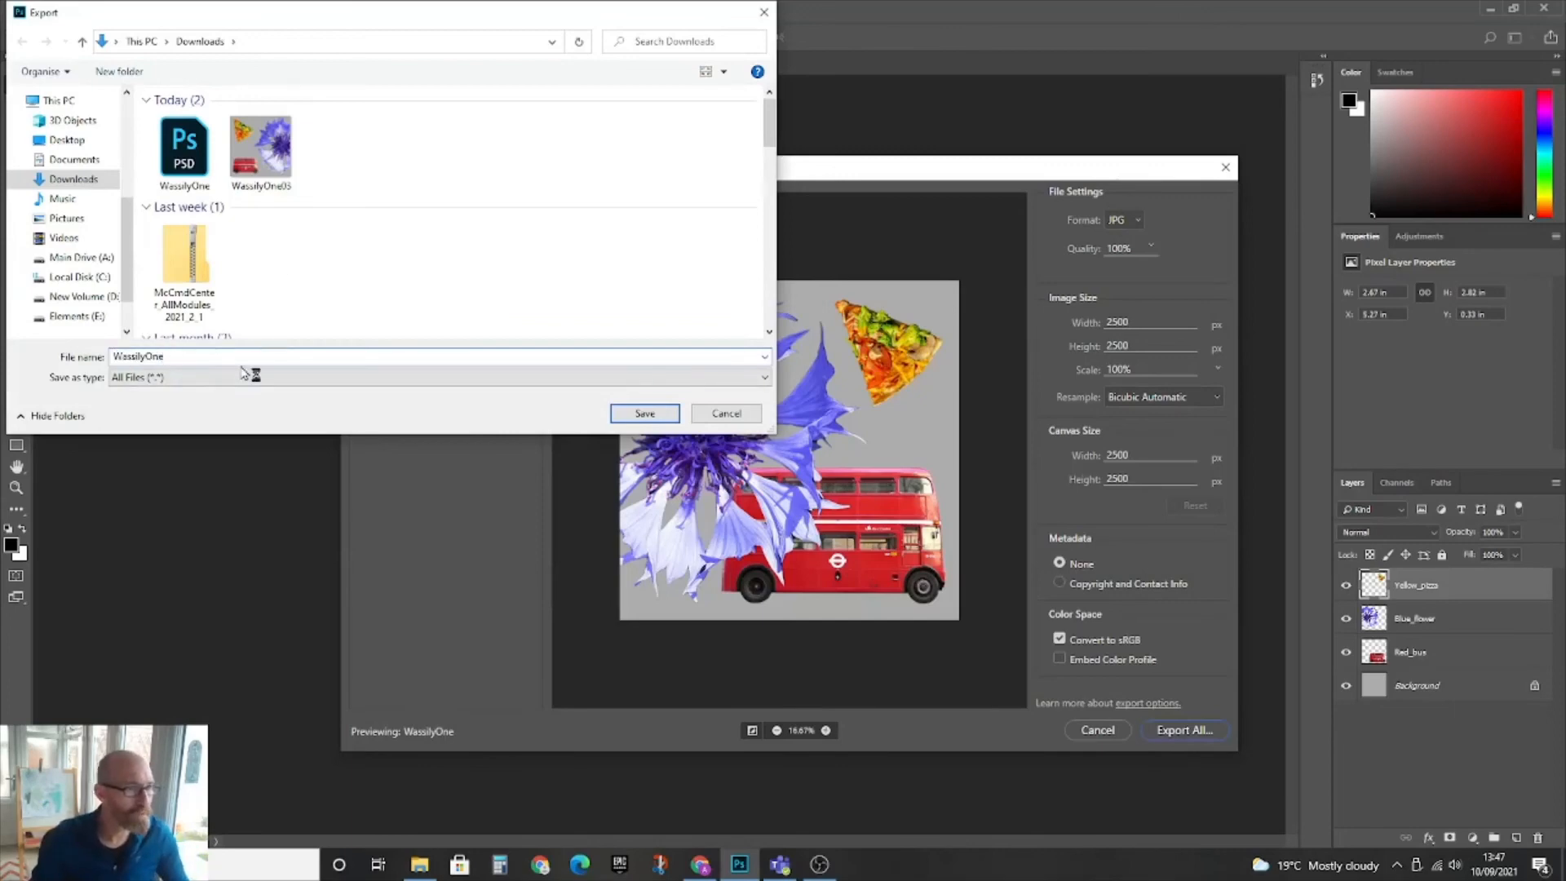
click(67, 140)
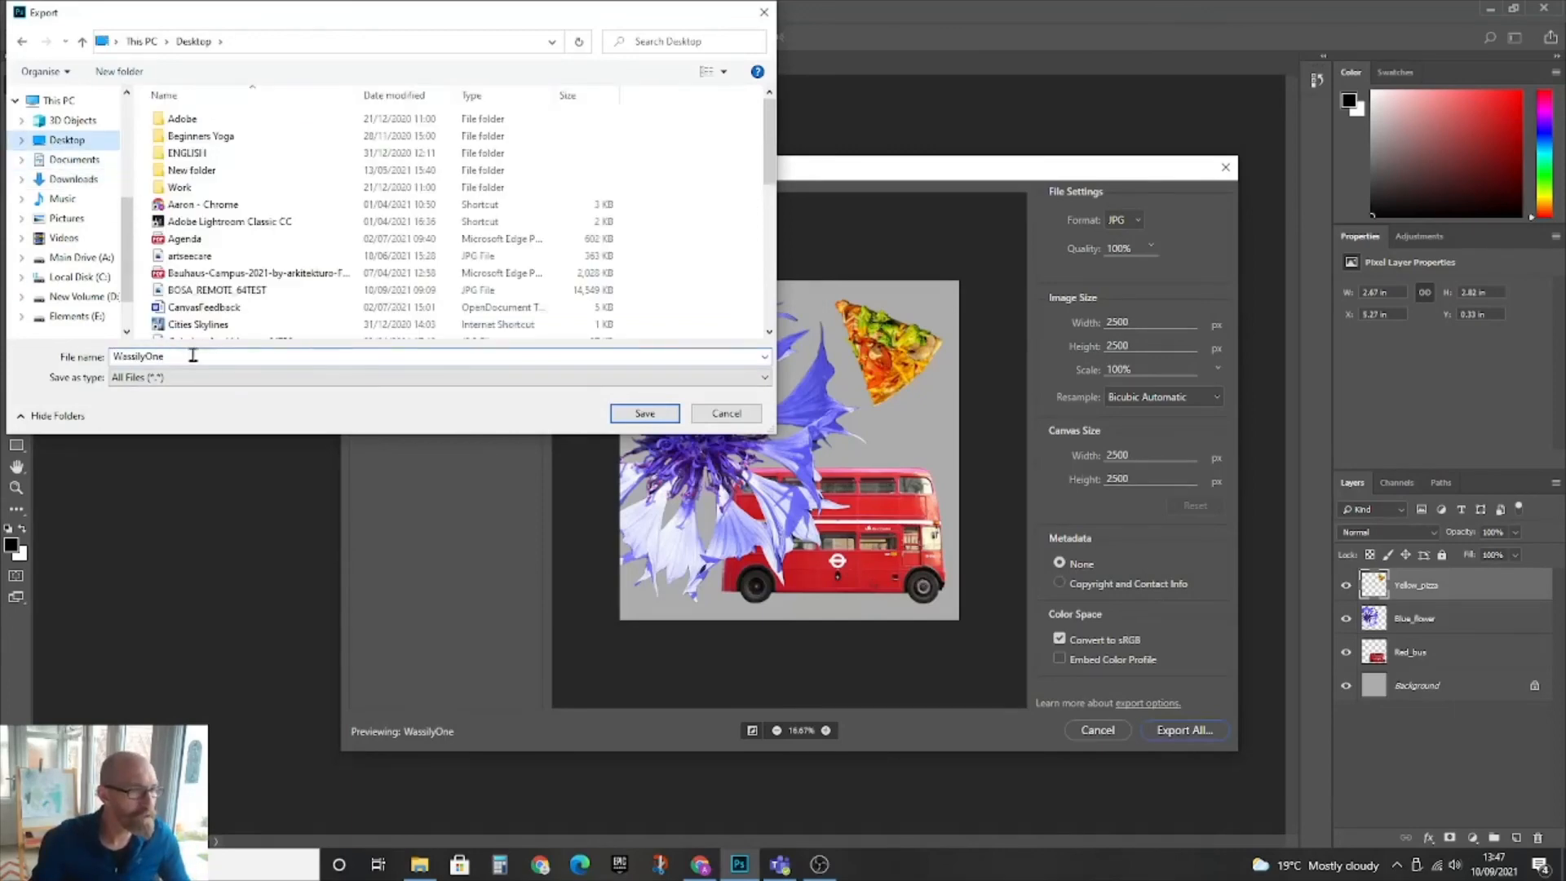
double_click(186, 357)
click(185, 356)
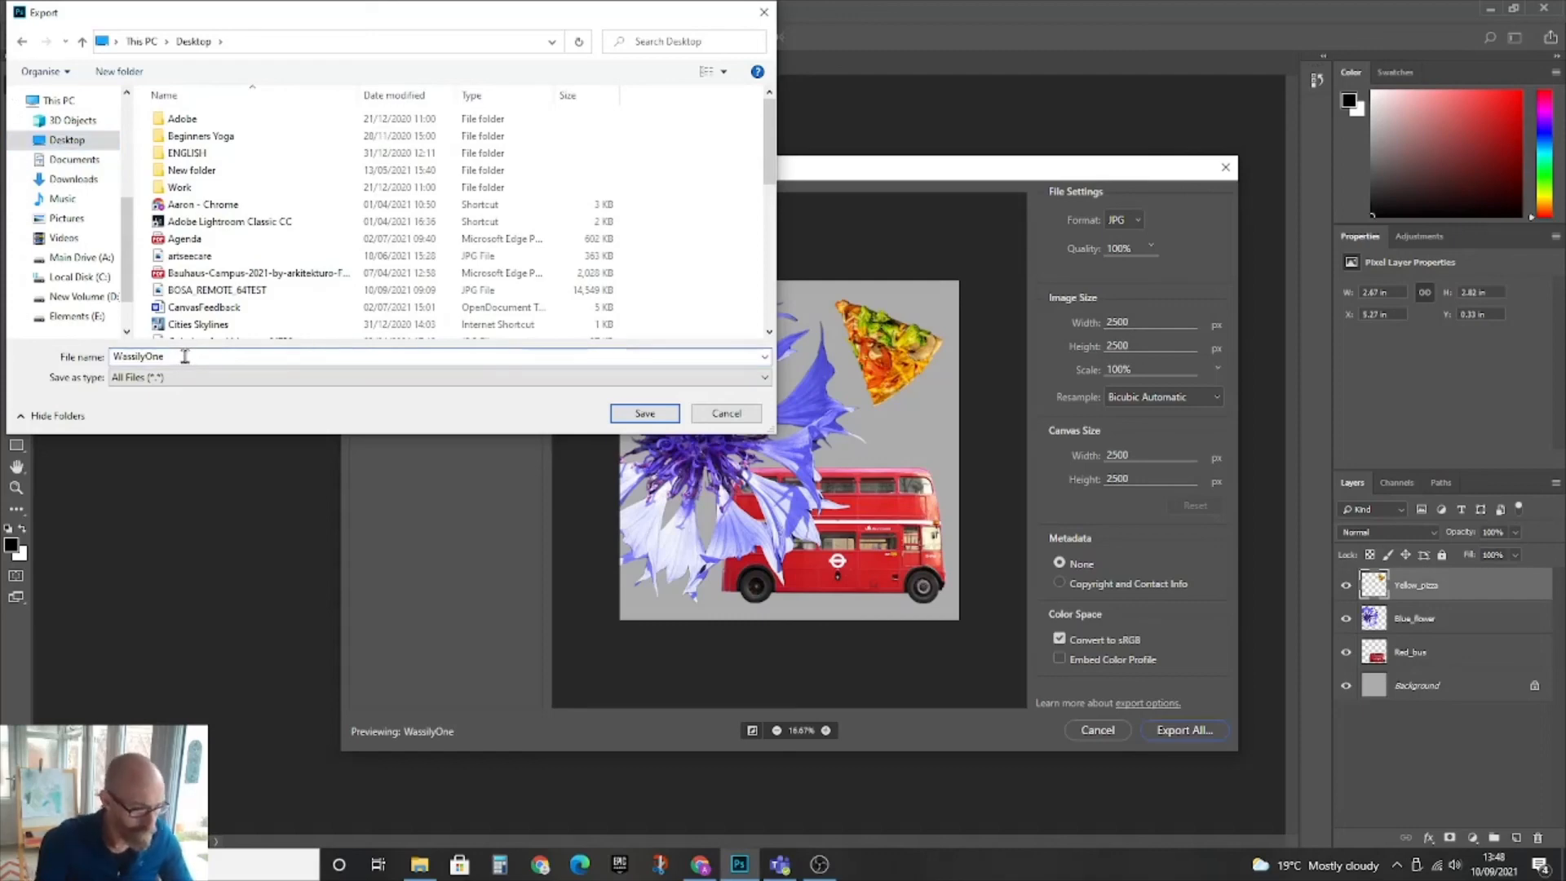
text(04)
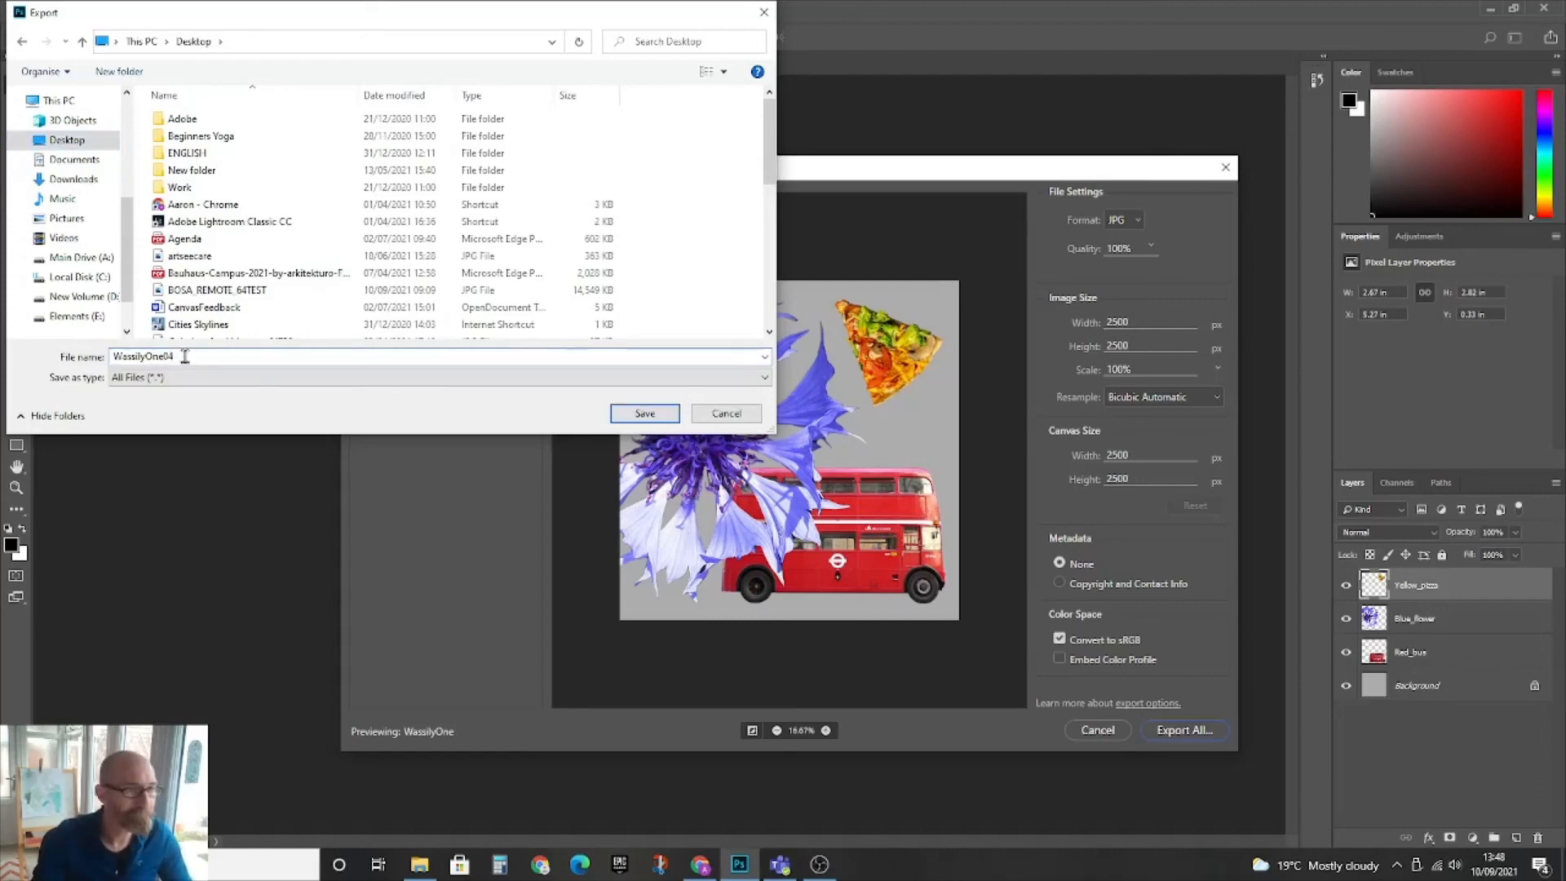
key(Return)
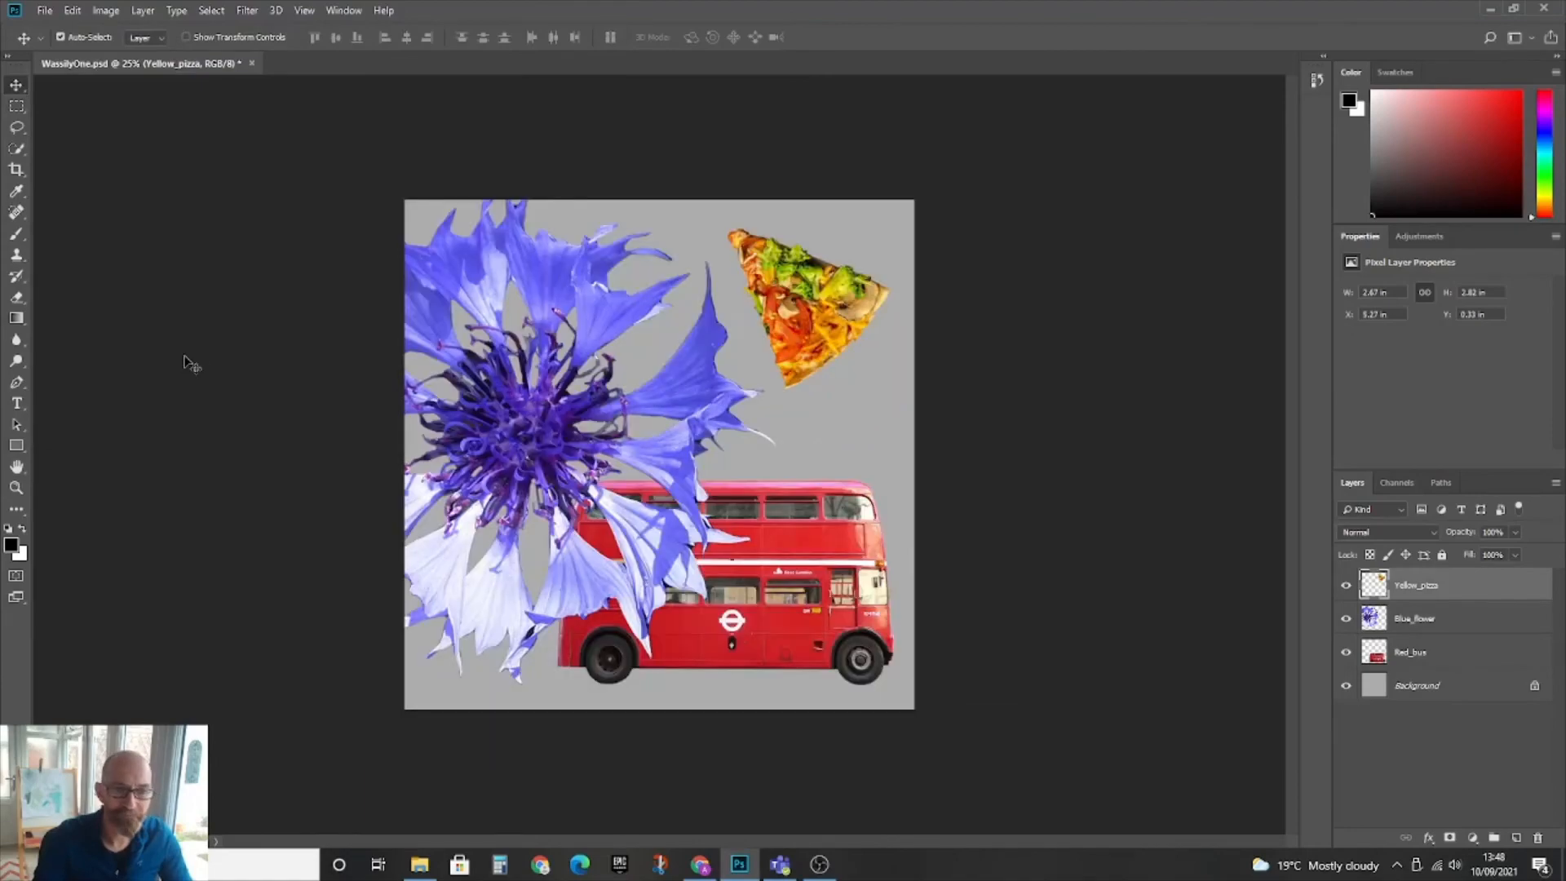